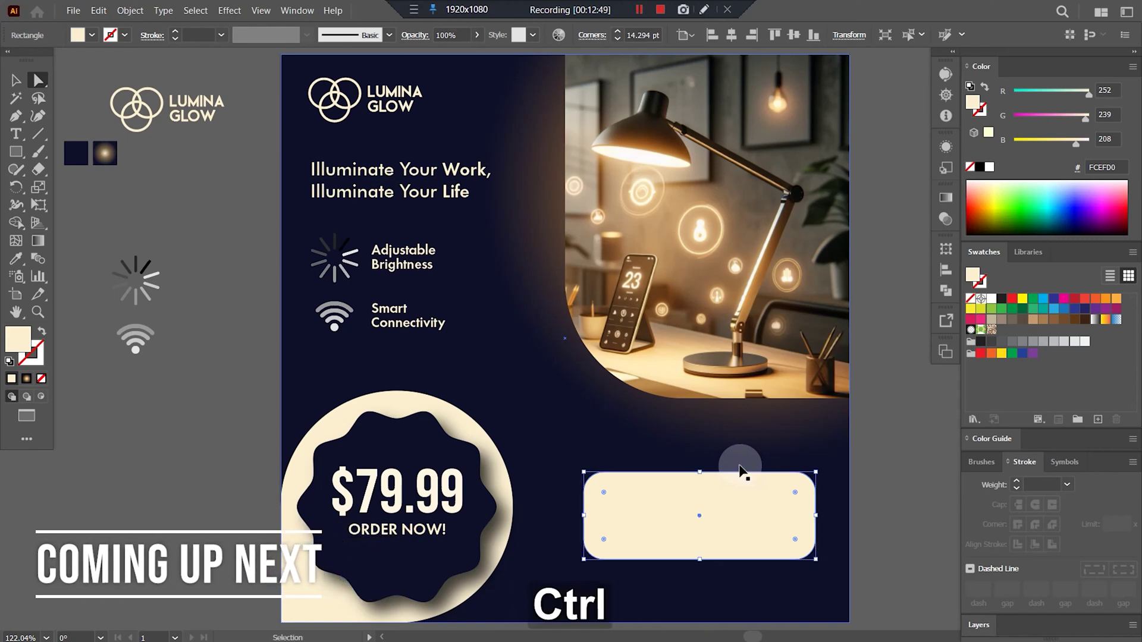
Step: Paste a copy of the cream rounded rectangle behind it and give the copy a Gaussian Blur glow
{"action": "key", "text": "ctrl+b"}
{"action": "left_click", "coordinate": [241, 12]}
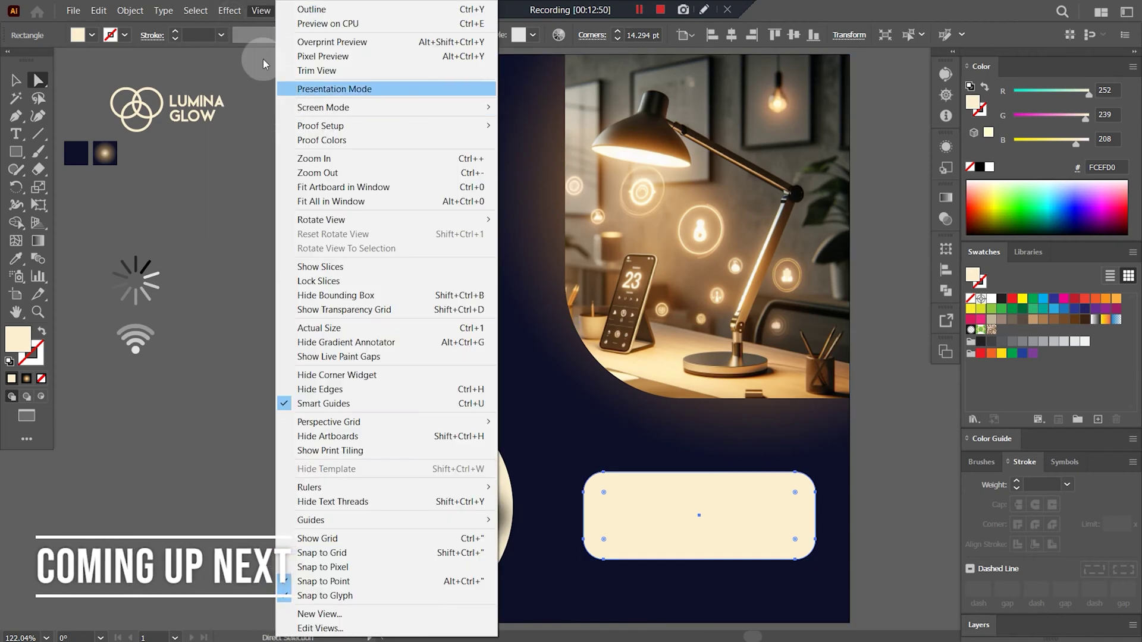
{"action": "mouse_move", "coordinate": [278, 224]}
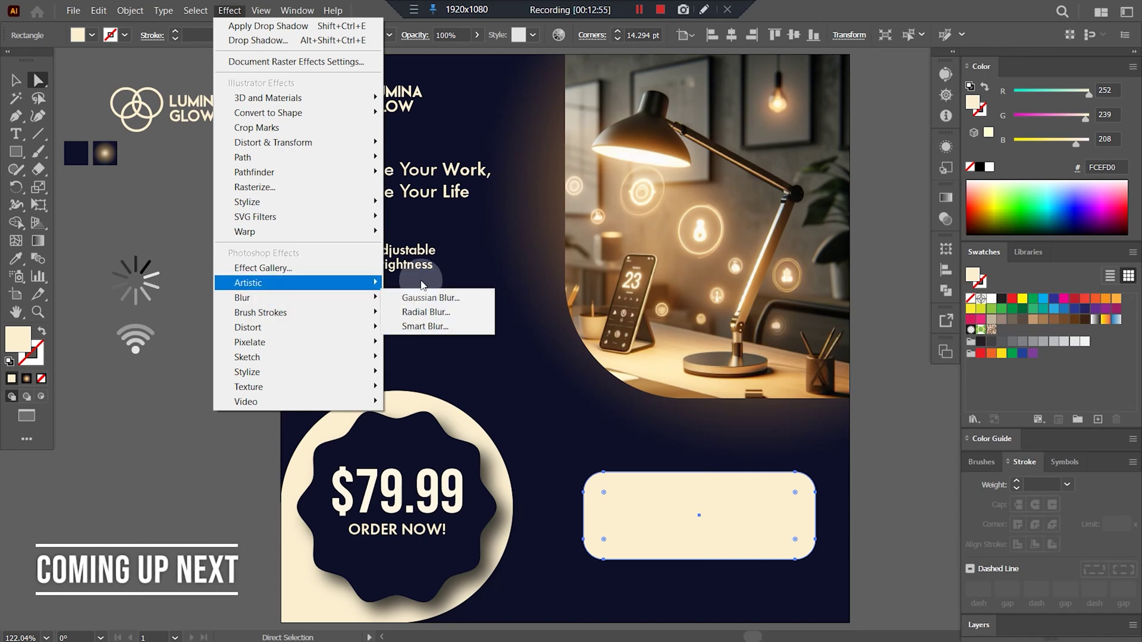
{"action": "mouse_move", "coordinate": [357, 303]}
{"action": "left_click", "coordinate": [417, 294]}
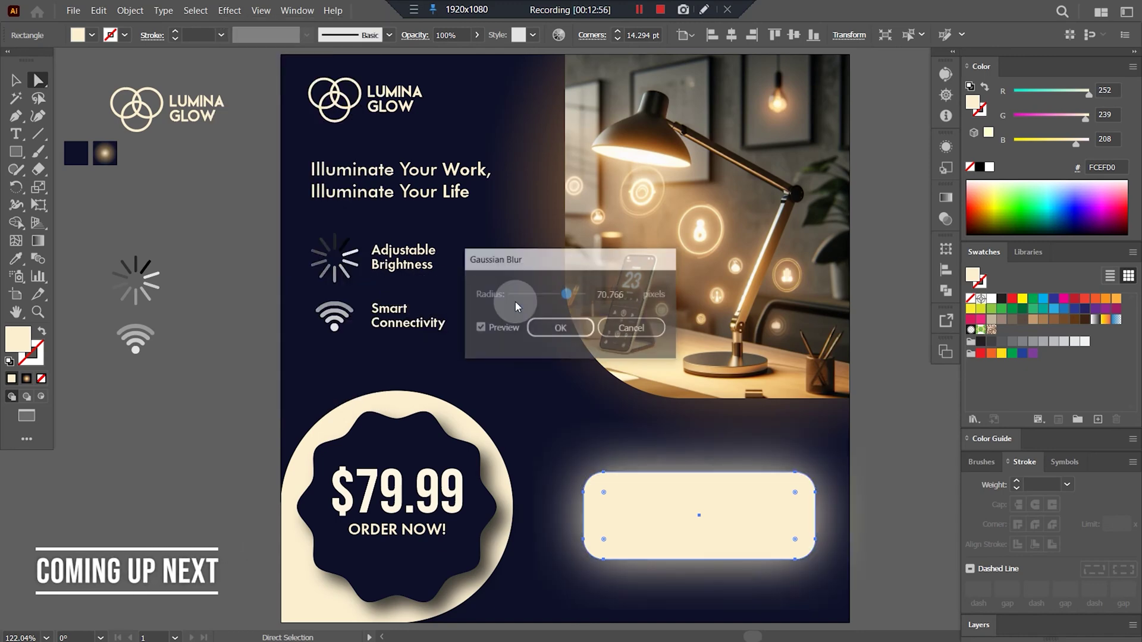
{"action": "left_click_drag", "start_coordinate": [558, 296], "coordinate": [554, 294]}
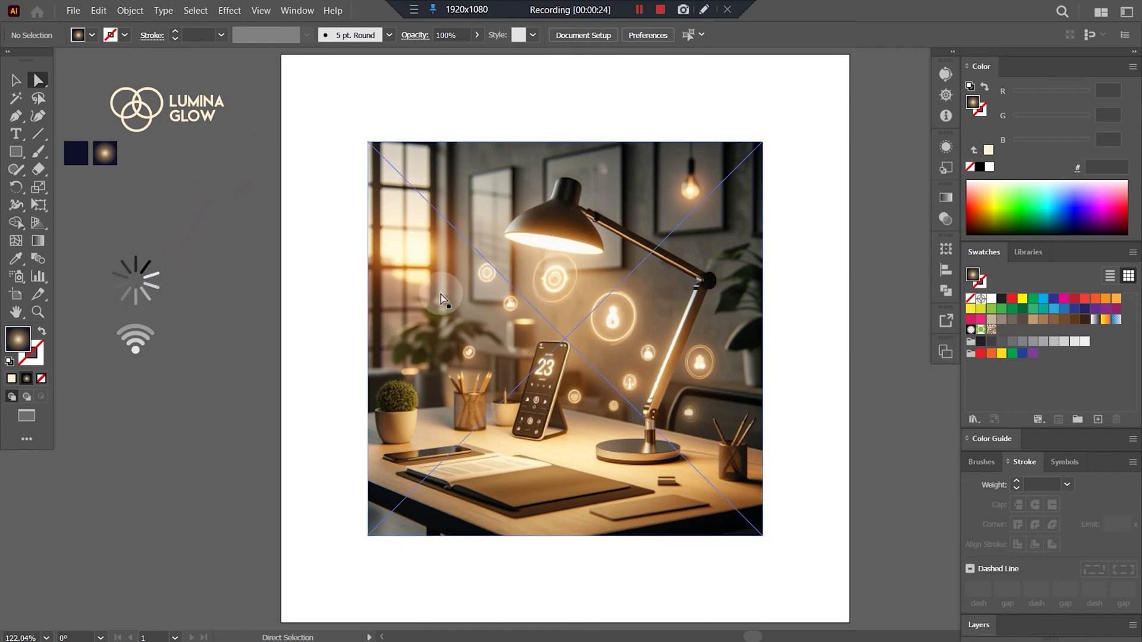
Step: Move the lamp photo off the artboard and cover the artboard with a navy 0E1128 rectangle
{"action": "key", "text": "v"}
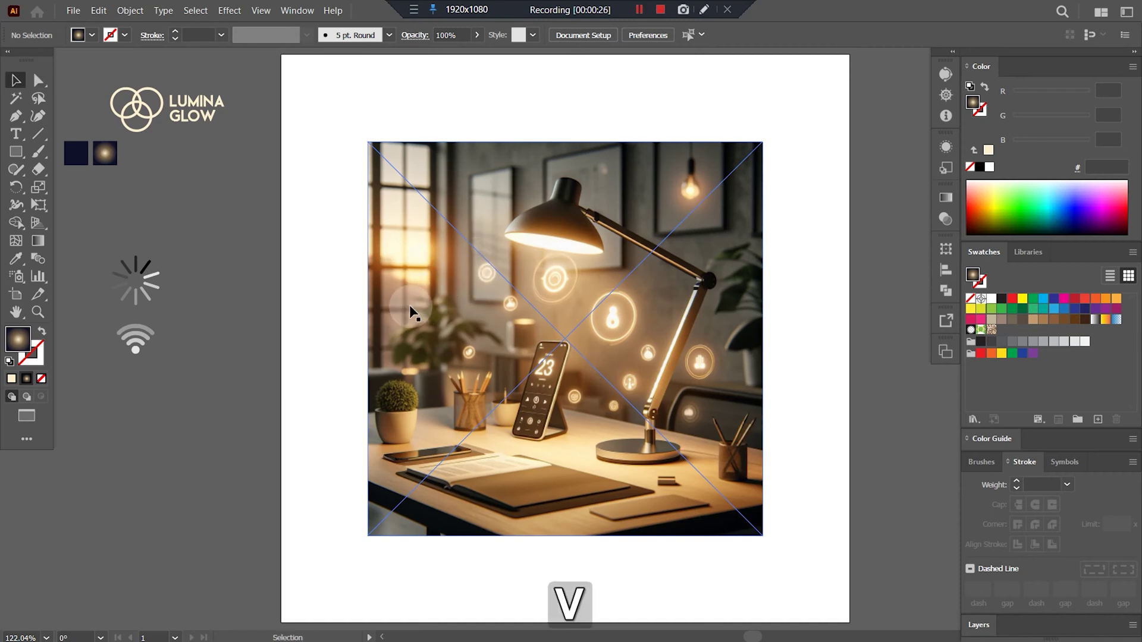
{"action": "left_click_drag", "start_coordinate": [382, 317], "coordinate": [822, 205]}
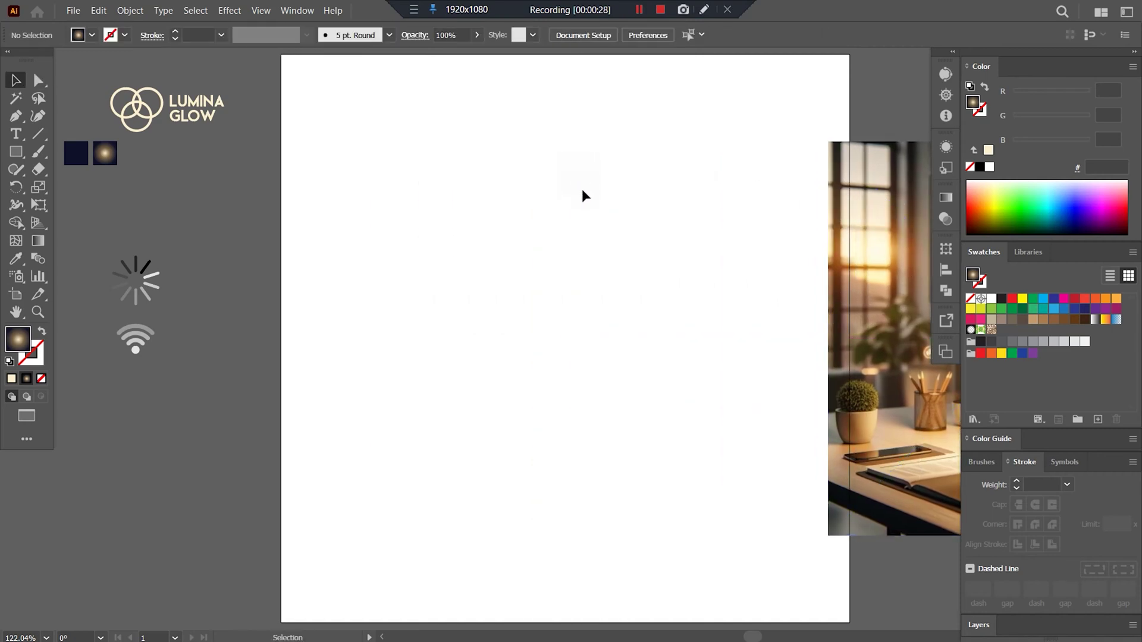
{"action": "key", "text": "m"}
Step: Move the lamp photo back onto the navy background, aligned to the artboard's upper-right corner
{"action": "key", "text": "v"}
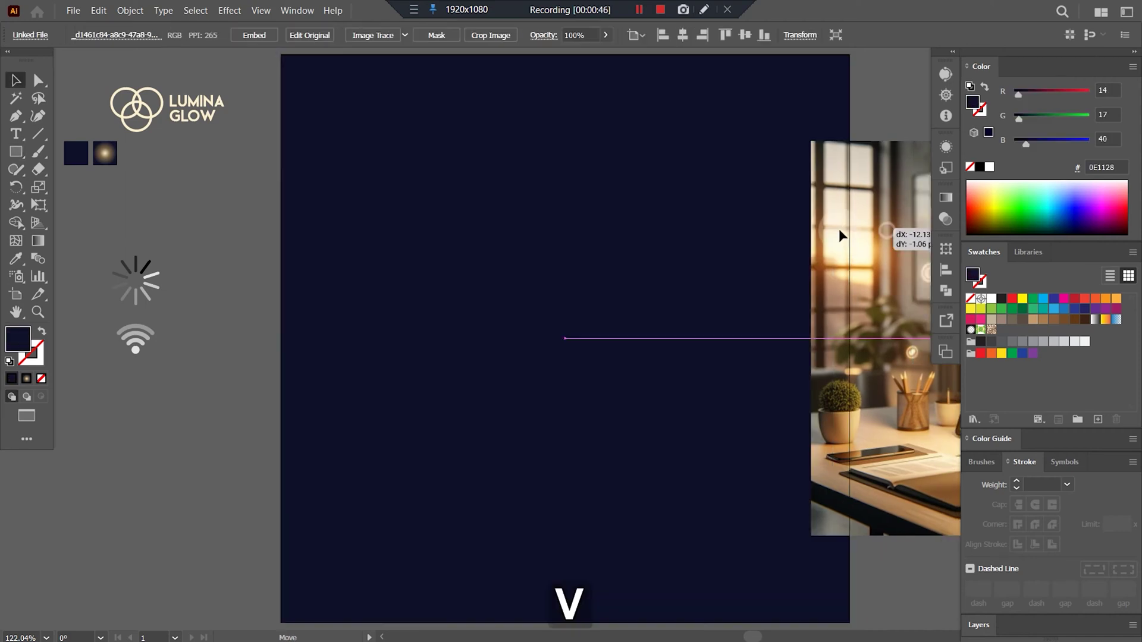
{"action": "left_click_drag", "start_coordinate": [839, 228], "coordinate": [408, 199]}
{"action": "left_click_drag", "start_coordinate": [527, 256], "coordinate": [646, 186]}
{"action": "left_click", "coordinate": [869, 177]}
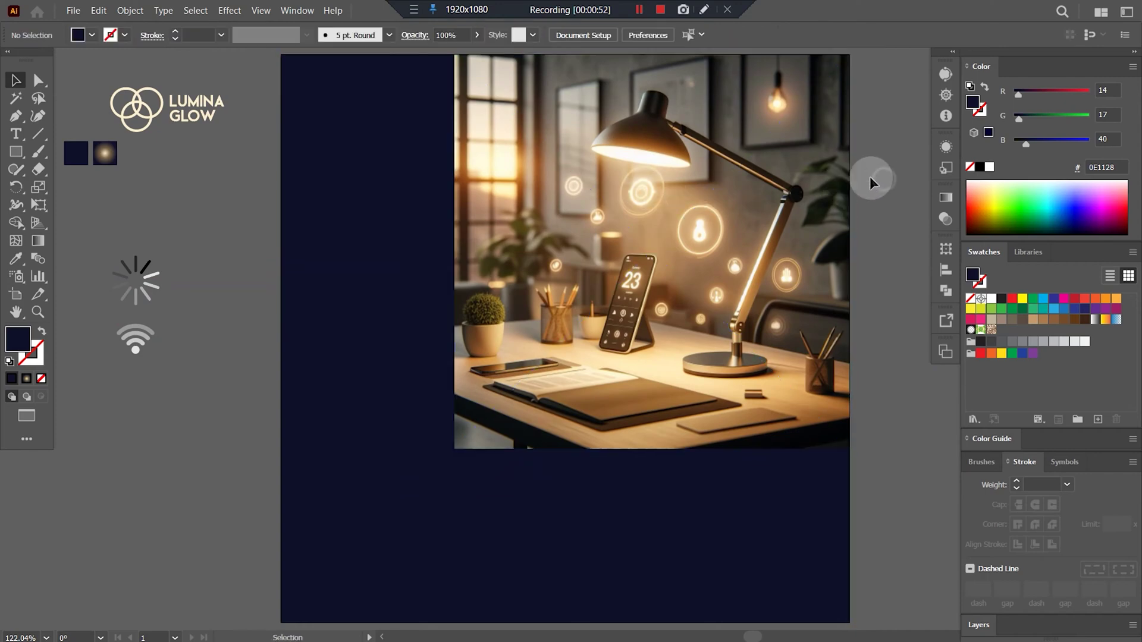
Step: Copy the Lumina Glow logo and place the duplicate in the artboard's upper-left corner
{"action": "left_click", "coordinate": [205, 115]}
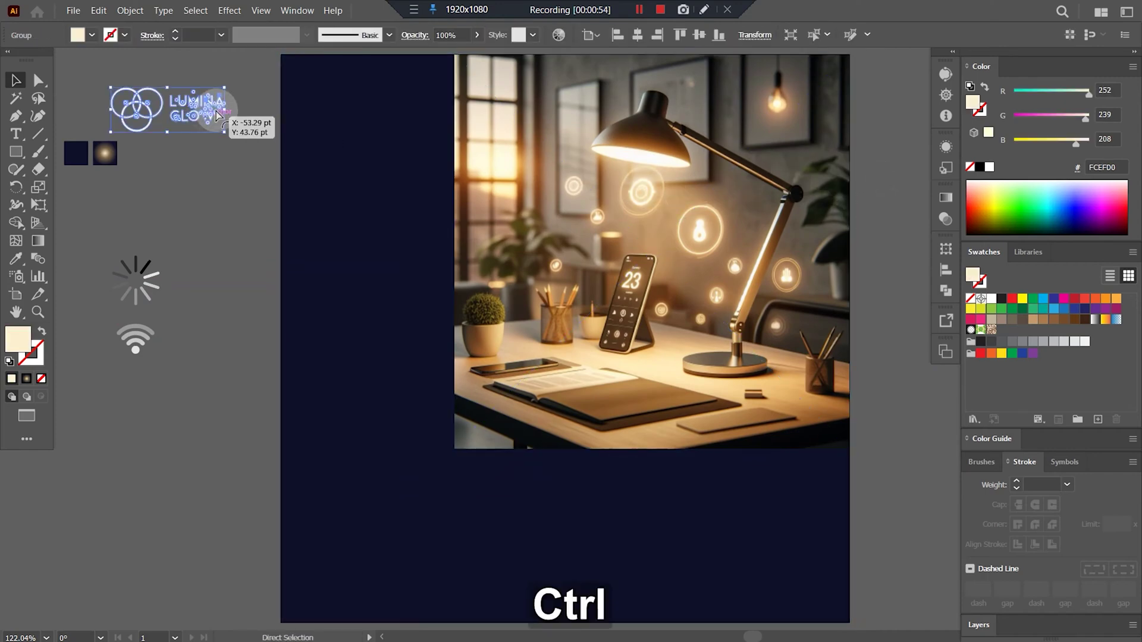
{"action": "key", "text": "ctrl+c"}
{"action": "key", "text": "ctrl+v"}
{"action": "left_click_drag", "start_coordinate": [594, 336], "coordinate": [419, 108]}
{"action": "left_click", "coordinate": [856, 170]}
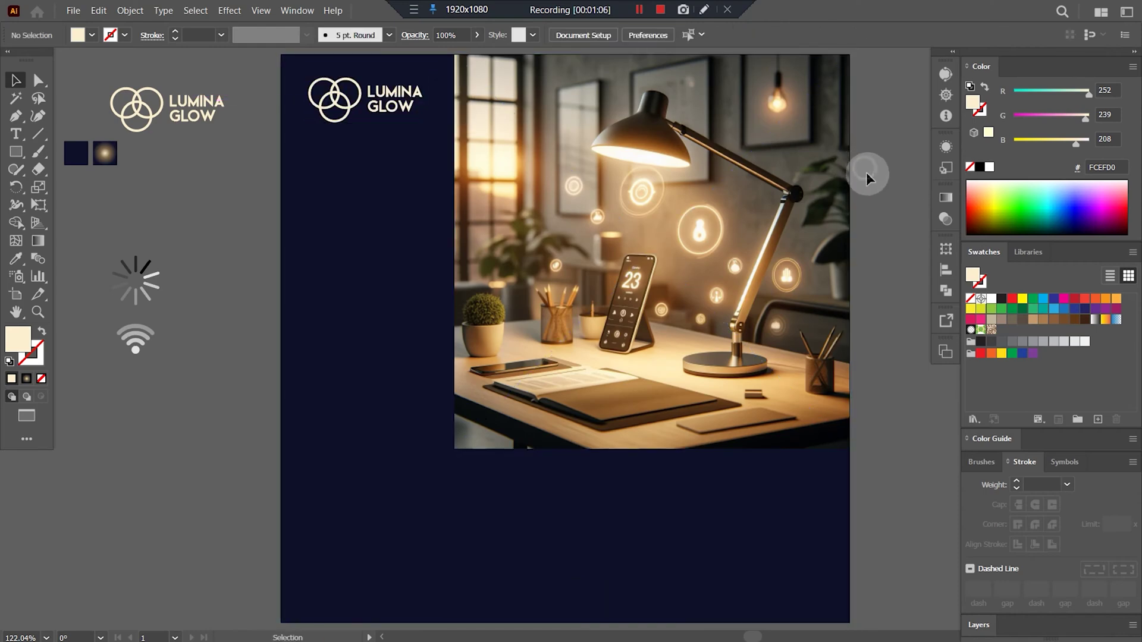
Step: Draw an unfilled rectangle over the photo from the artboard's upper-right corner and make it the photo's clipping mask
{"action": "key", "text": "m"}
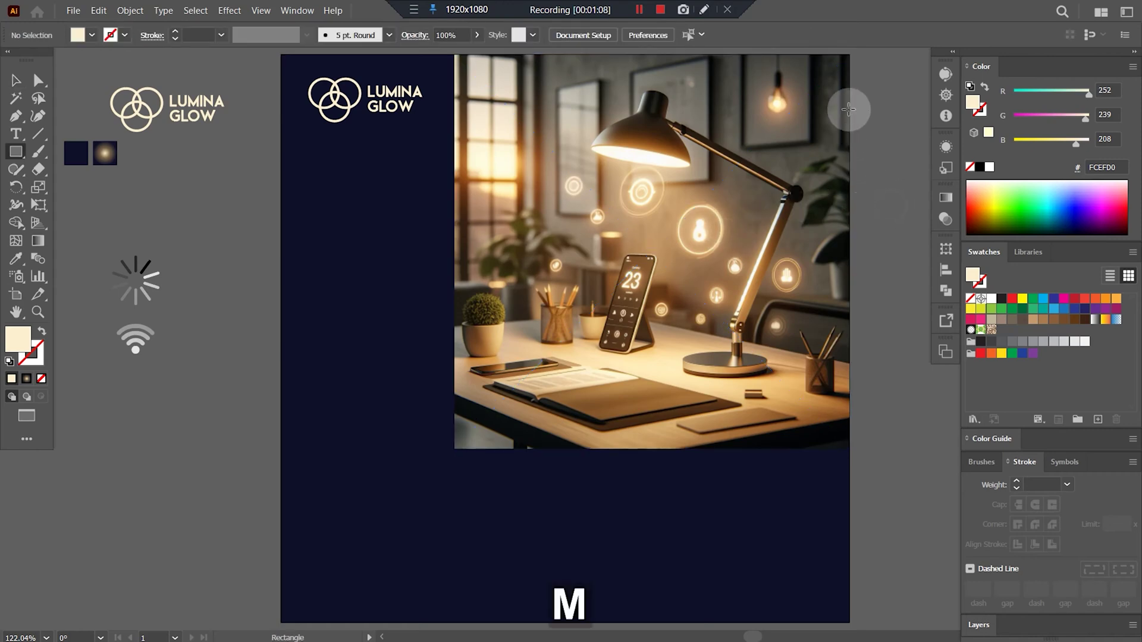
{"action": "left_click_drag", "start_coordinate": [850, 55], "coordinate": [539, 406]}
{"action": "left_click", "coordinate": [37, 379]}
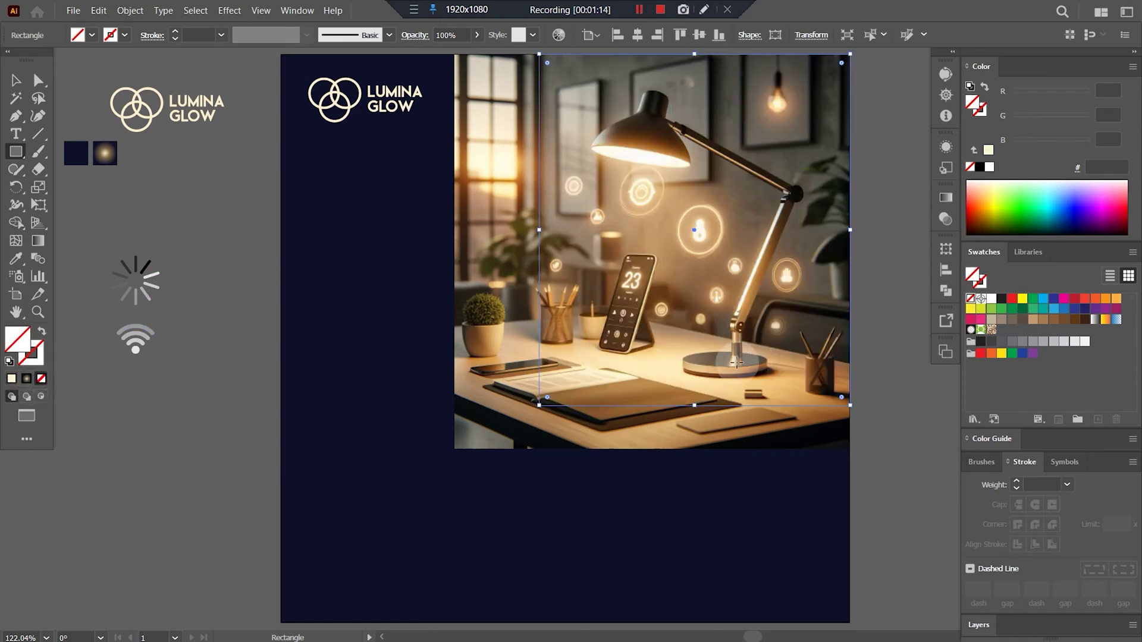
{"action": "key", "text": "v"}
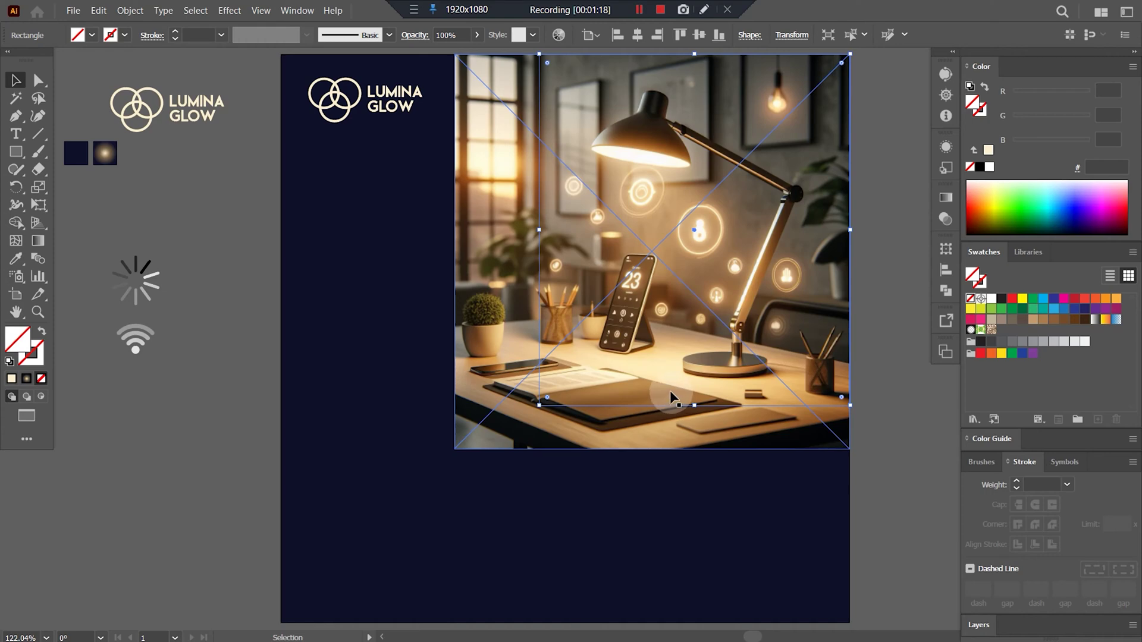
{"action": "key", "text": "ctrl+7"}
Step: Resize the photo's clipping mask to cover the artboard's upper-right part and round its lower-left corner strongly
{"action": "key", "text": "a"}
{"action": "left_click_drag", "start_coordinate": [574, 391], "coordinate": [629, 334]}
{"action": "left_click_drag", "start_coordinate": [657, 275], "coordinate": [676, 251]}
{"action": "left_click", "coordinate": [883, 229]}
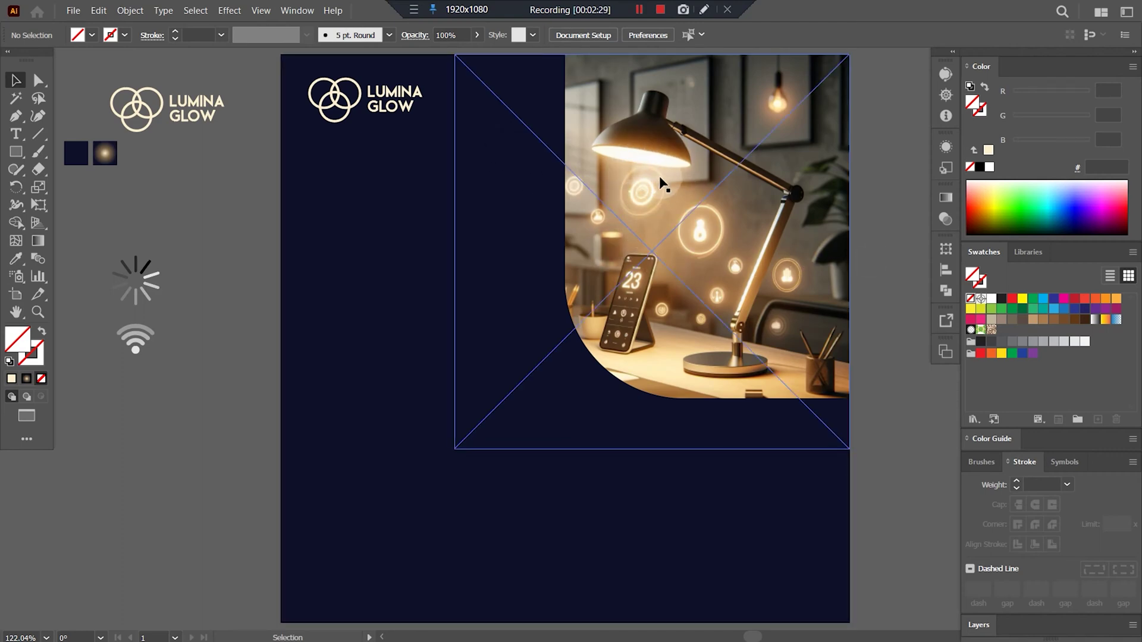
{"action": "left_click", "coordinate": [887, 225]}
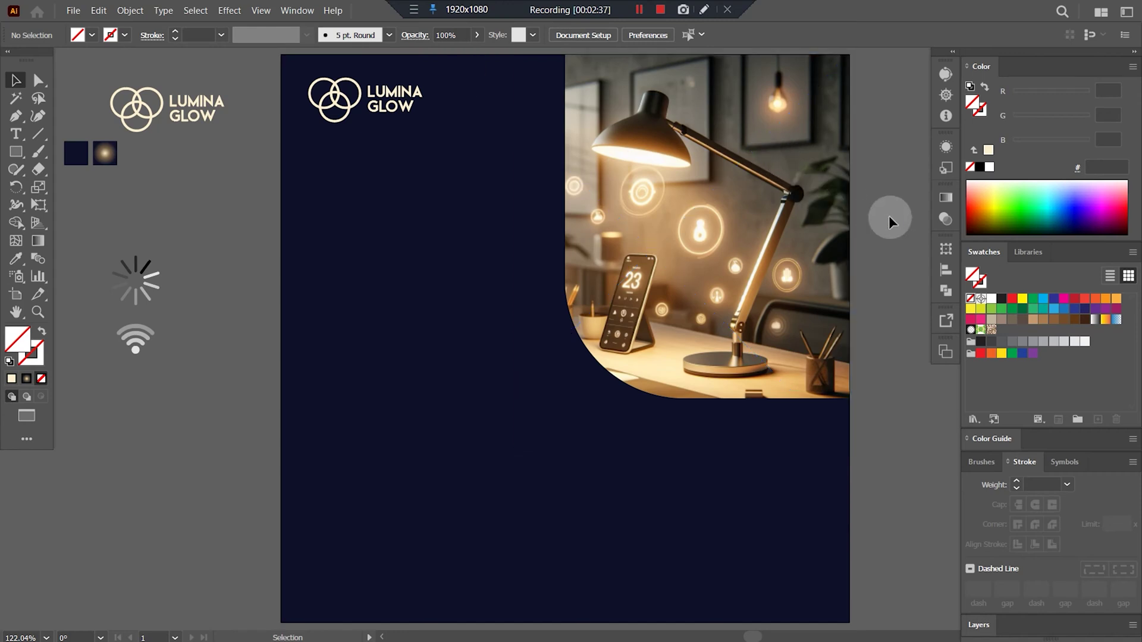
Step: Fill the artboard-sized rectangle with the default linear gradient and move it horizontally off the artboard's left side
{"action": "left_click", "coordinate": [27, 397]}
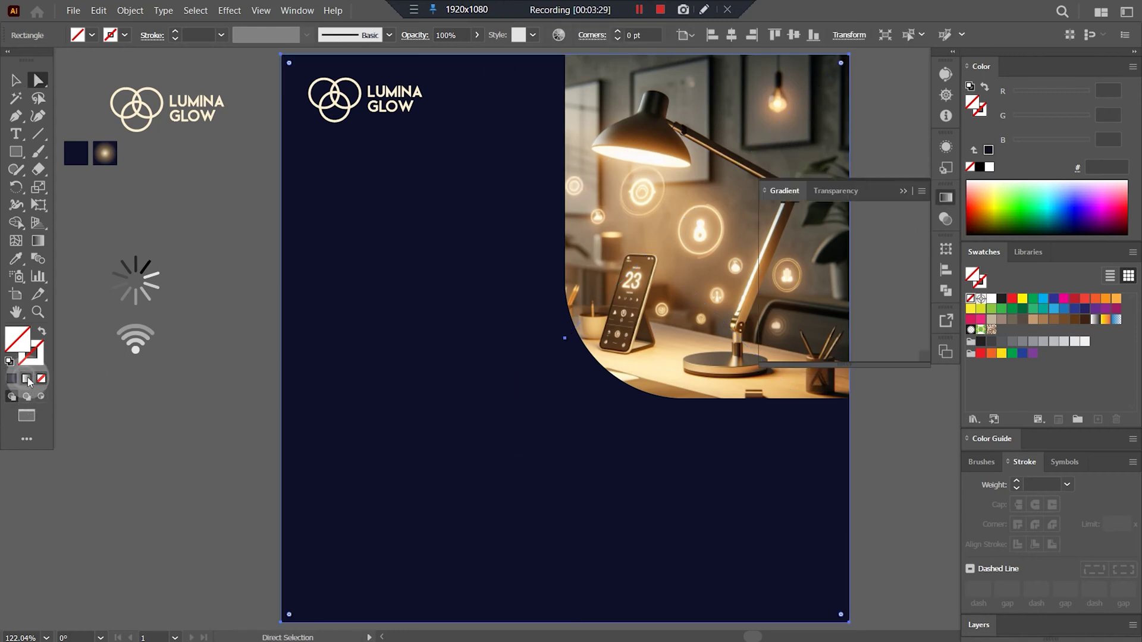
{"action": "left_click", "coordinate": [27, 379]}
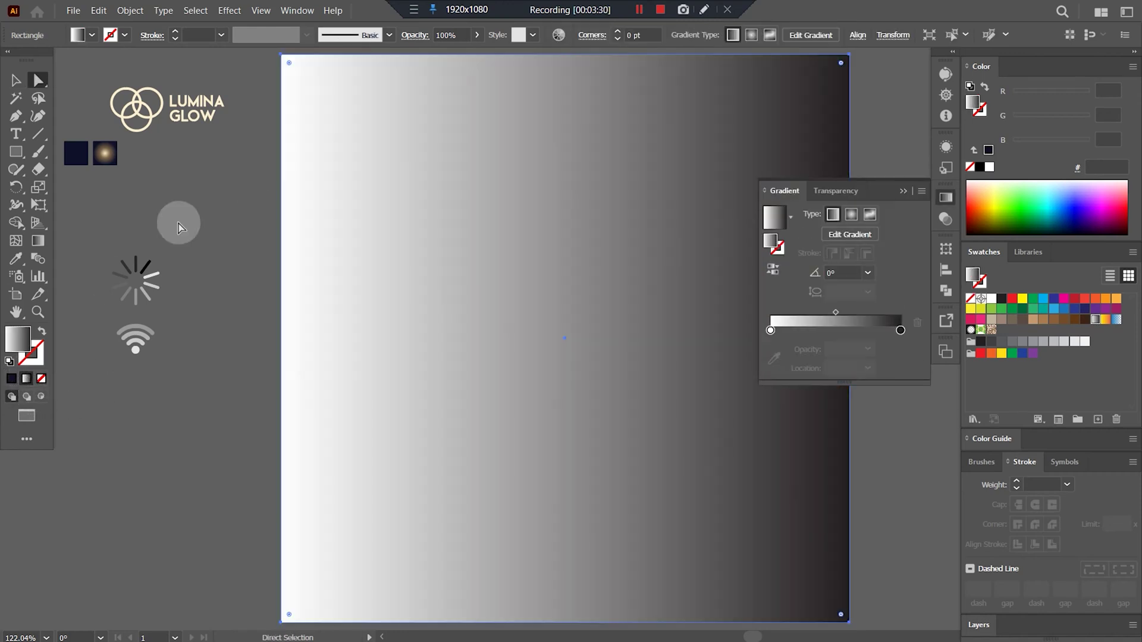
{"action": "left_click", "coordinate": [904, 192]}
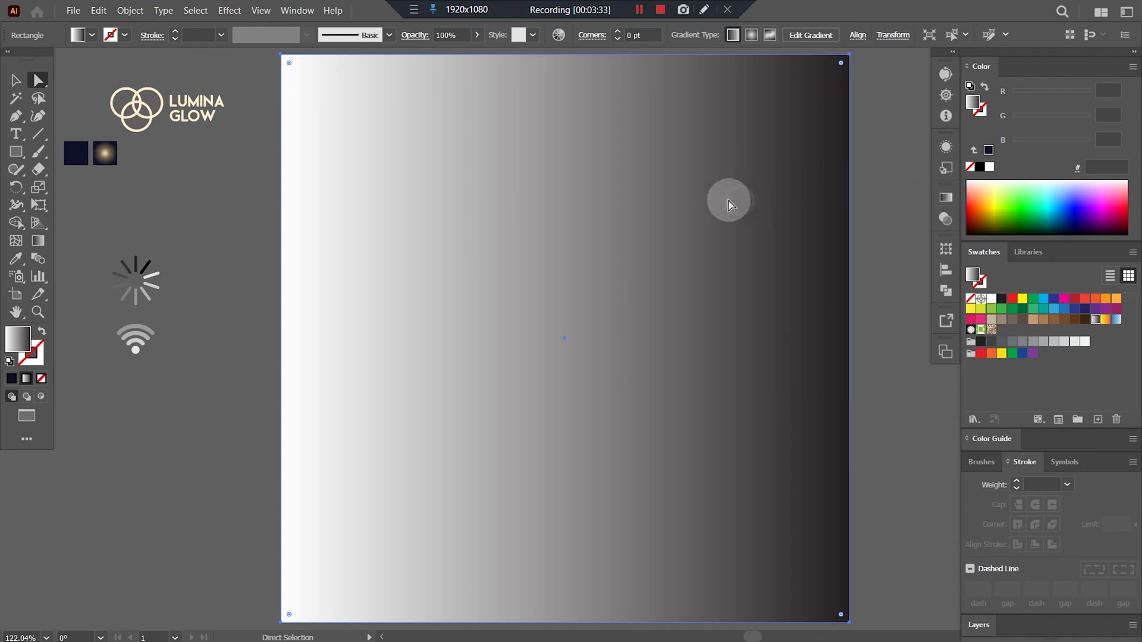
{"action": "left_click_drag", "start_coordinate": [770, 244], "coordinate": [204, 281]}
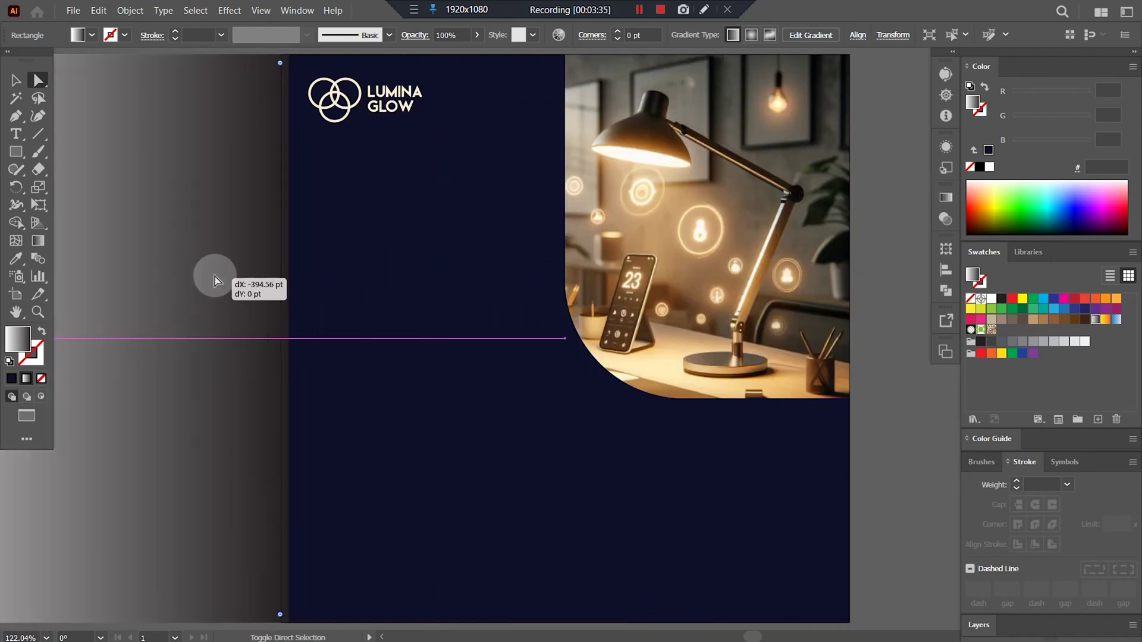
Step: Make the gradient radial, with a first stop sampled from the navy background and an added middle stop at about 48%
{"action": "key", "text": "g"}
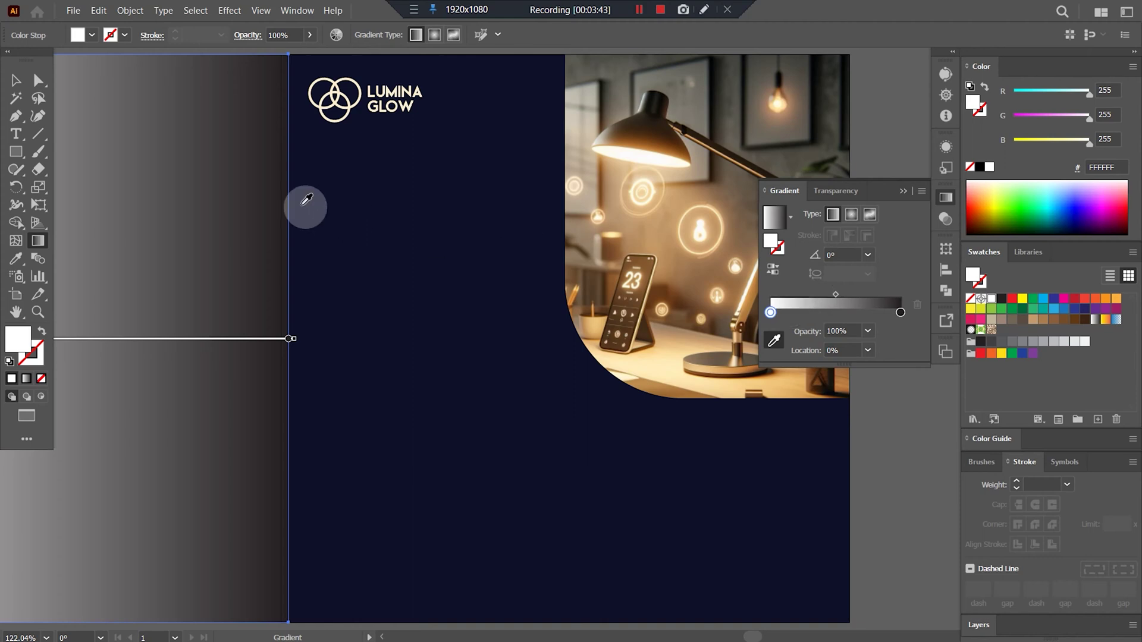
{"action": "left_click", "coordinate": [328, 197], "text": "shift"}
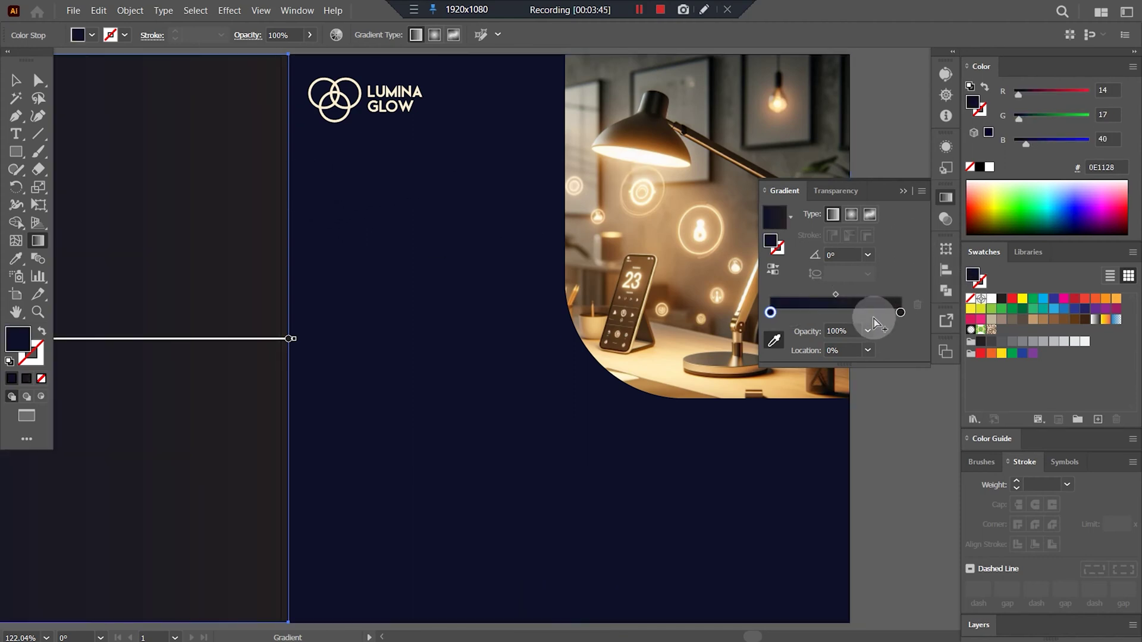
{"action": "left_click", "coordinate": [834, 310]}
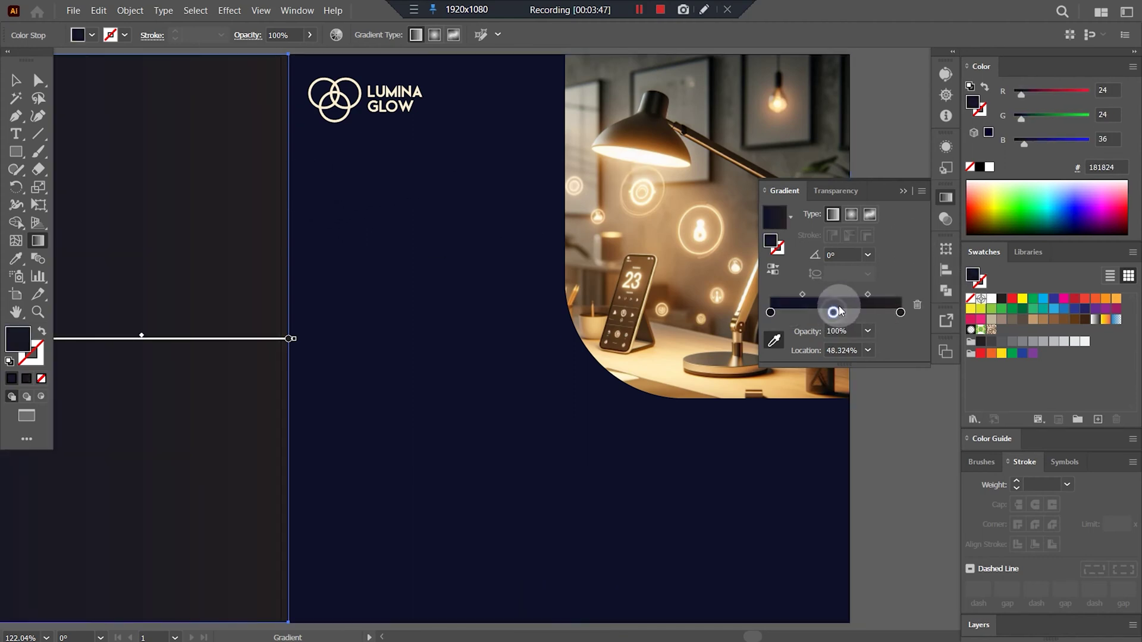
{"action": "left_click", "coordinate": [650, 150], "text": "shift"}
{"action": "left_click", "coordinate": [852, 215]}
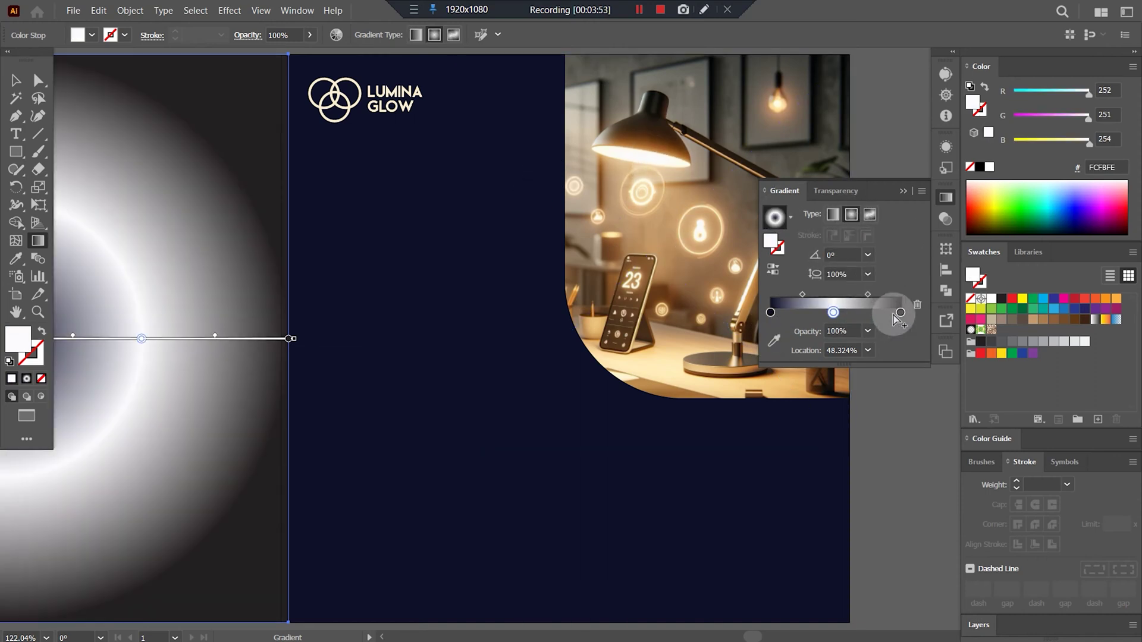
Step: Recolor the gradient's middle stop to golden brown B77F3F, sampled from the lamp photo
{"action": "left_click_drag", "start_coordinate": [833, 312], "coordinate": [832, 312]}
{"action": "left_click", "coordinate": [774, 340]}
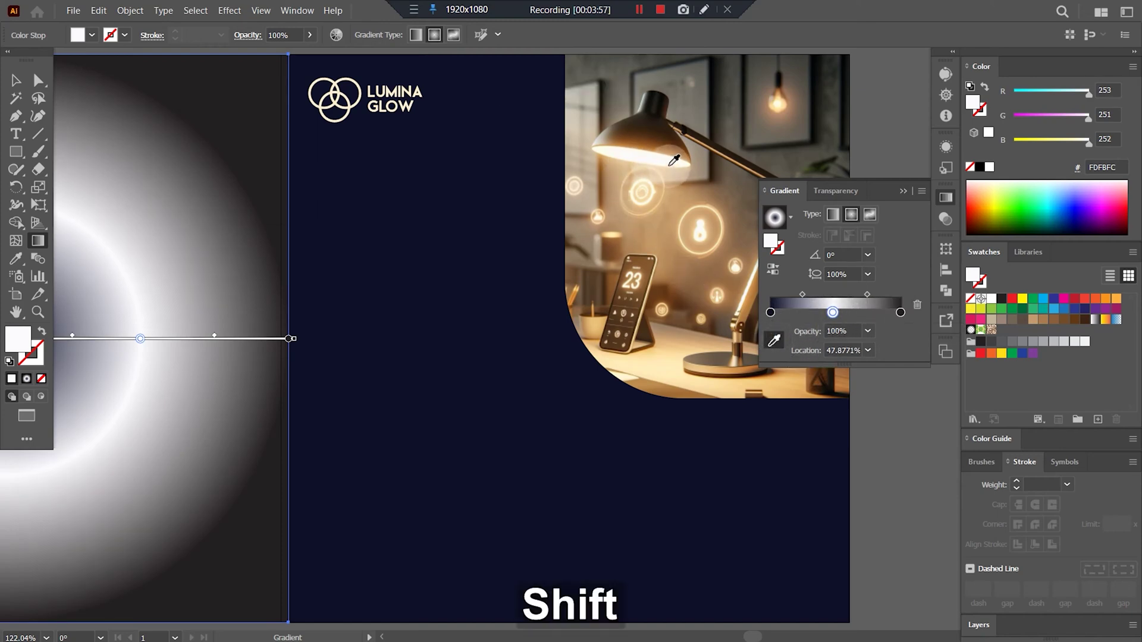
{"action": "left_click", "coordinate": [708, 226], "text": "shift"}
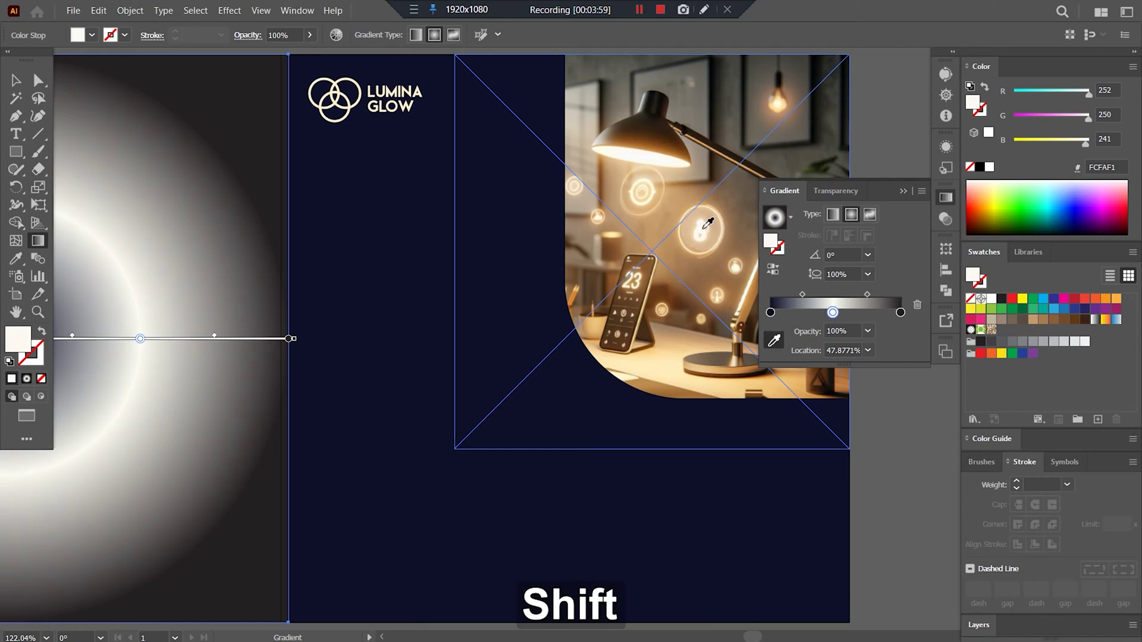
{"action": "left_click", "coordinate": [744, 308], "text": "shift"}
{"action": "left_click", "coordinate": [752, 301], "text": "shift"}
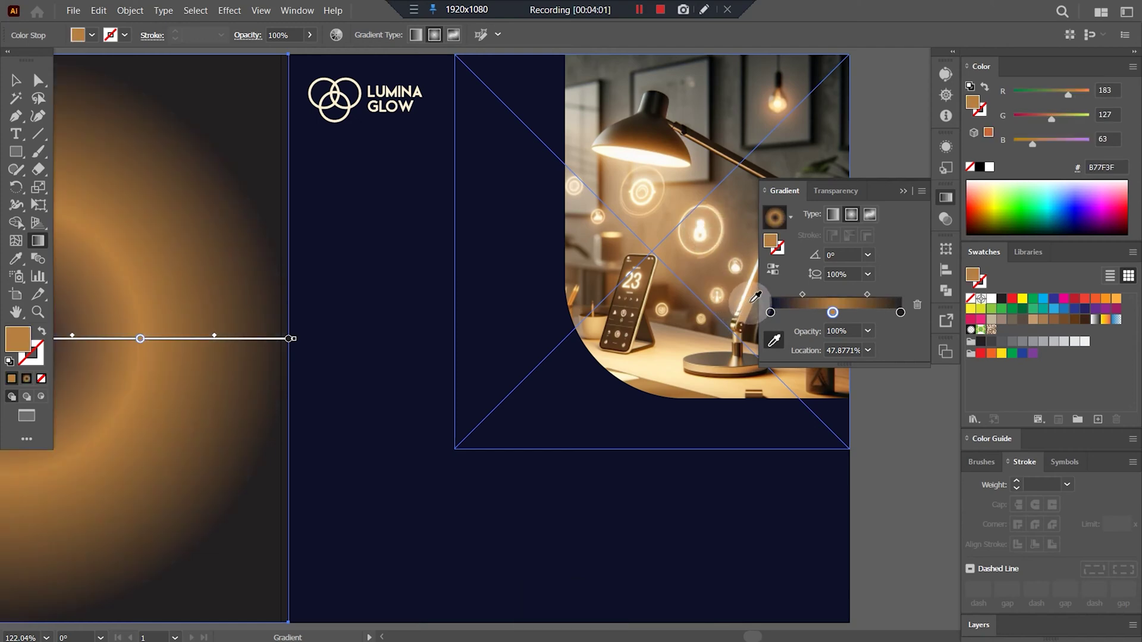
Step: Set the gradient's last stop to cream FCF6E0, and shift the middle stop to about 57% and the first midpoint to about 65%
{"action": "left_click", "coordinate": [899, 312]}
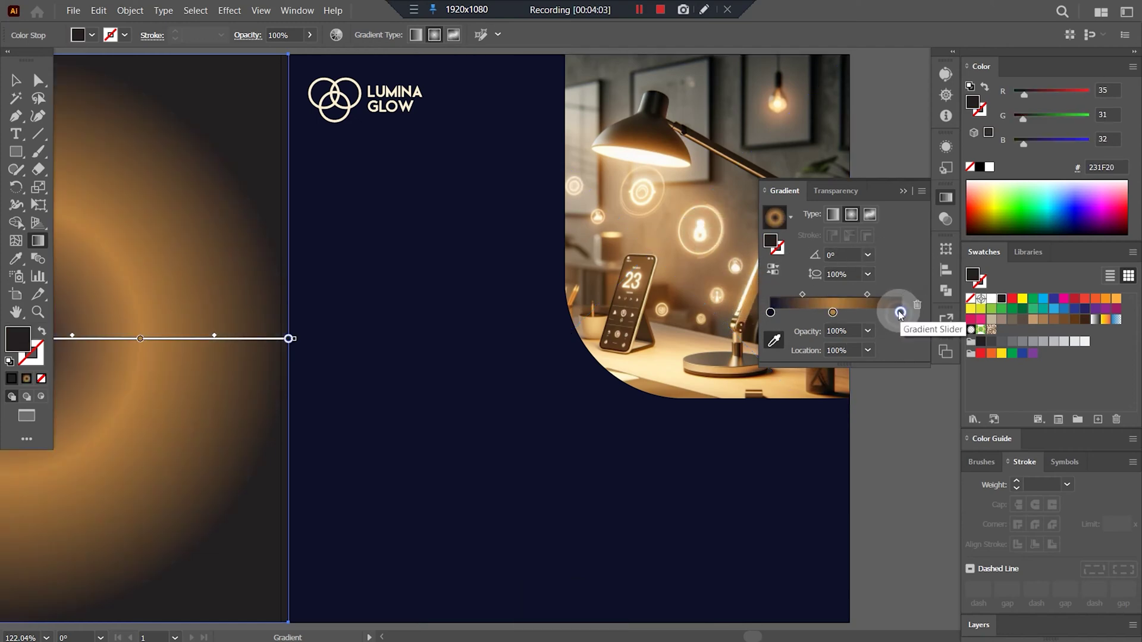
{"action": "left_click", "coordinate": [712, 228], "text": "shift"}
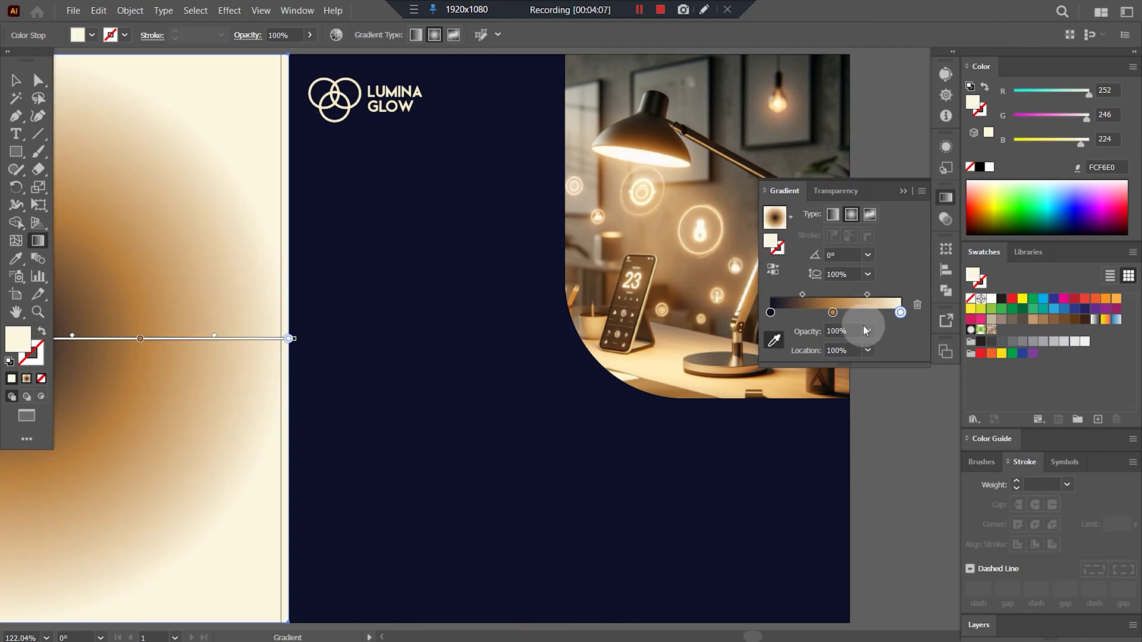
{"action": "left_click", "coordinate": [845, 312]}
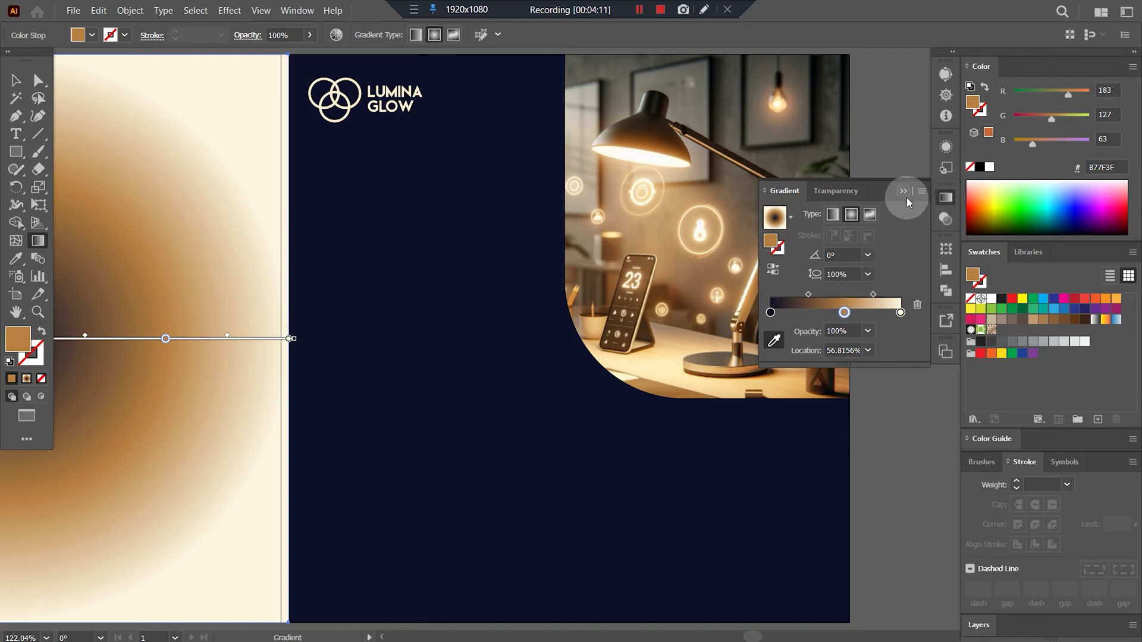
{"action": "left_click_drag", "start_coordinate": [815, 294], "coordinate": [819, 293]}
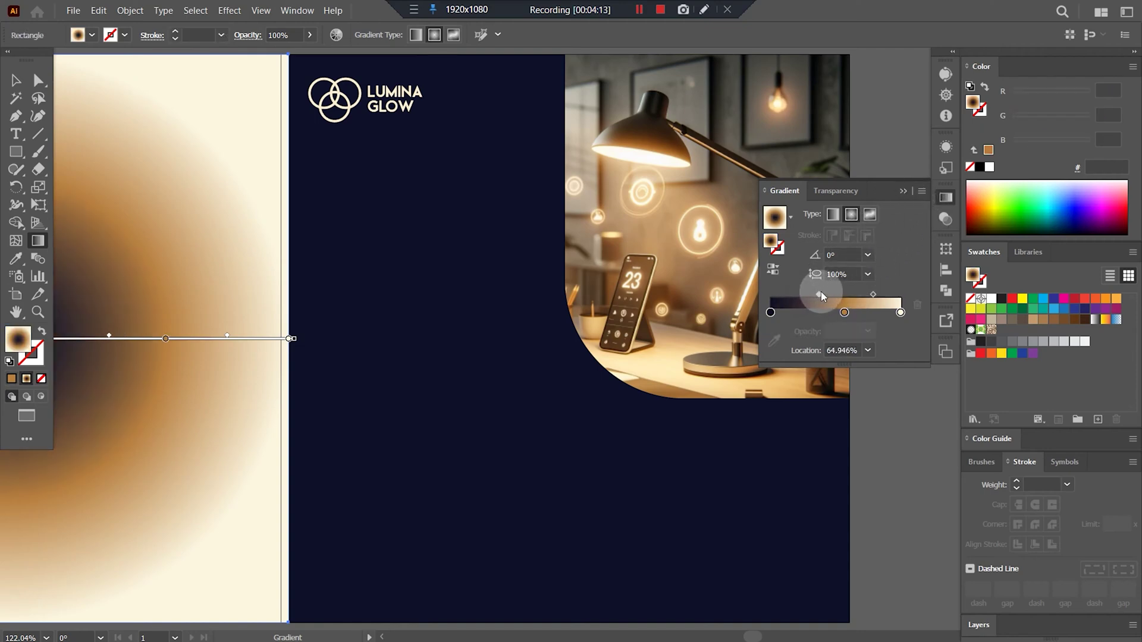
Step: Move the gradient rectangle back so that it covers the artboard exactly
{"action": "left_click", "coordinate": [906, 191]}
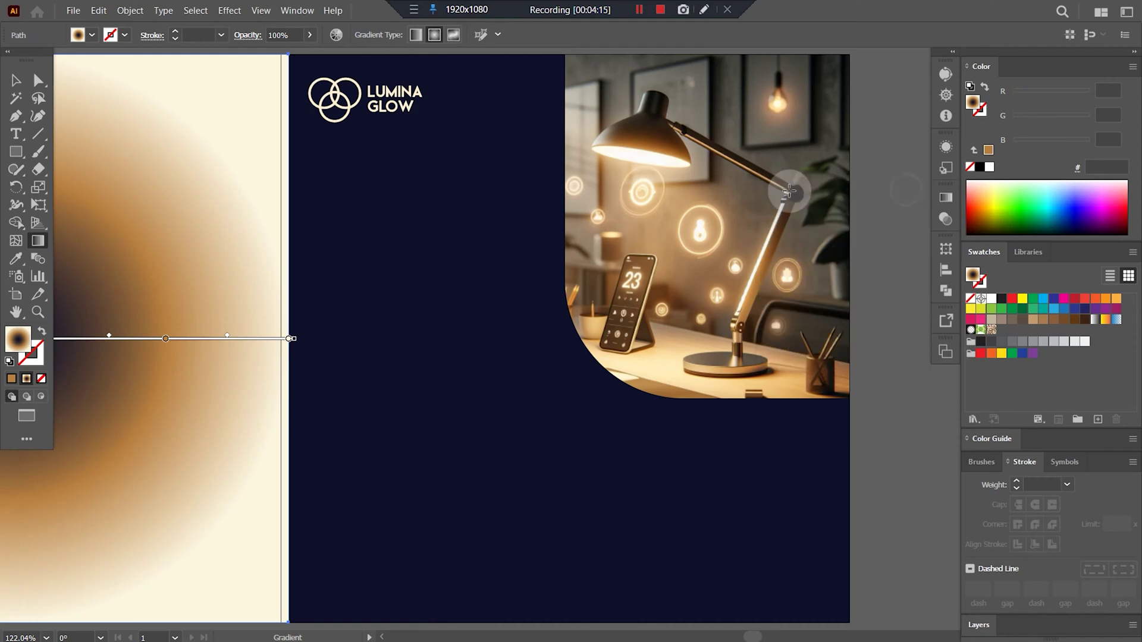
{"action": "key", "text": "v"}
{"action": "left_click_drag", "start_coordinate": [204, 238], "coordinate": [765, 248]}
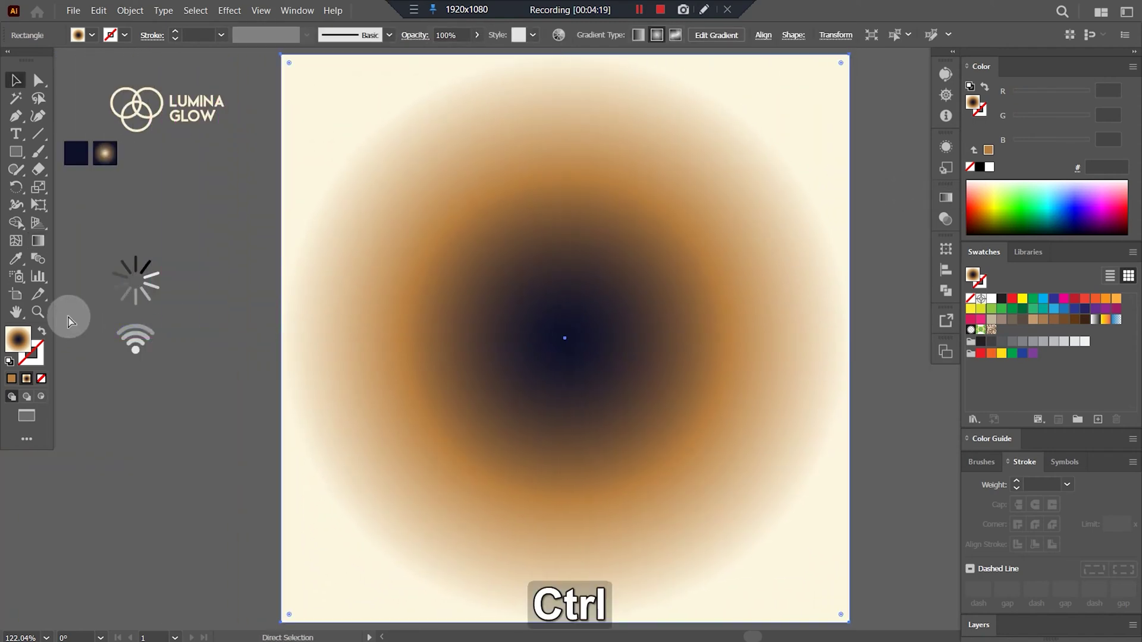
Step: Arrange the gradient rectangle behind the photo and logo, and reverse its gradient so cream is at the center
{"action": "key", "text": "ctrl+bracketleft"}
{"action": "key", "text": "ctrl+bracketleft"}
{"action": "key", "text": "ctrl+bracketright"}
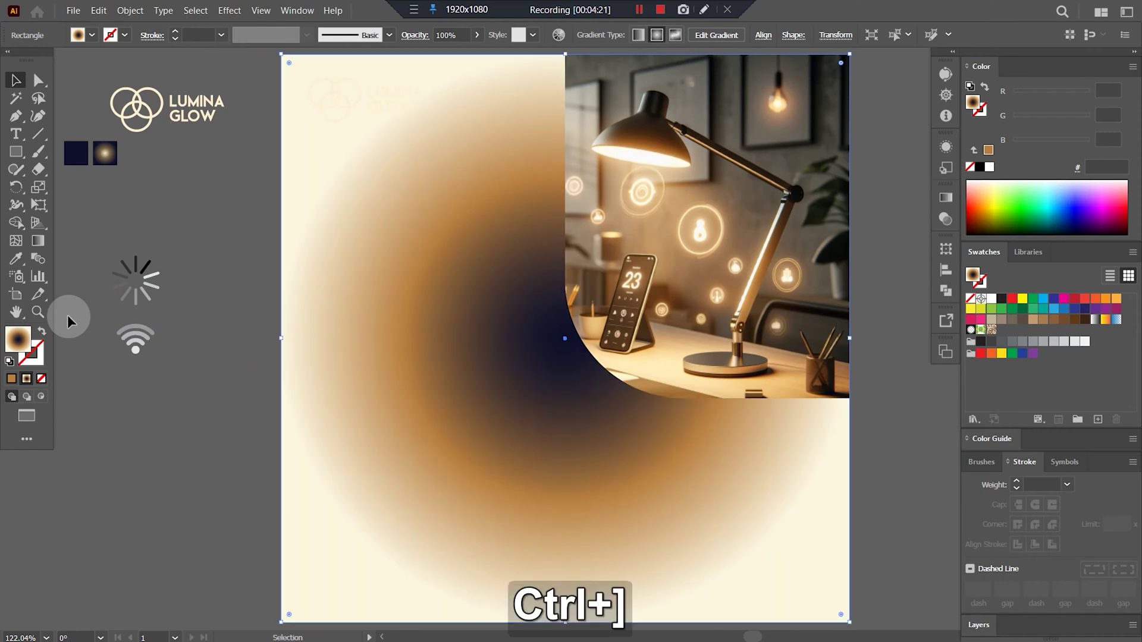
{"action": "left_click", "coordinate": [946, 198]}
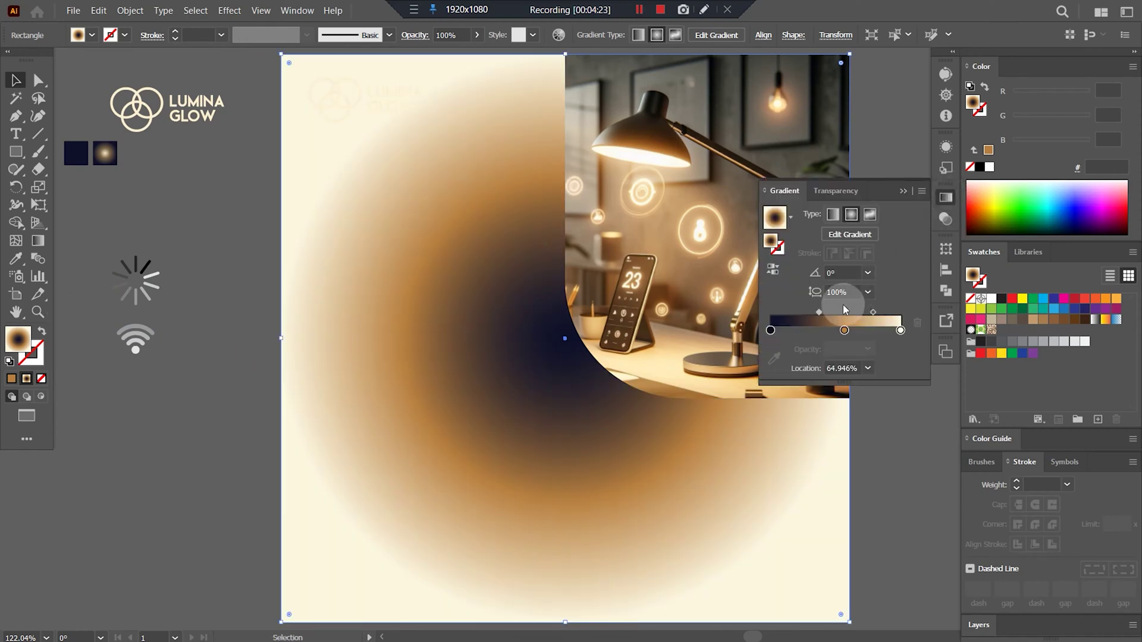
{"action": "left_click", "coordinate": [780, 270]}
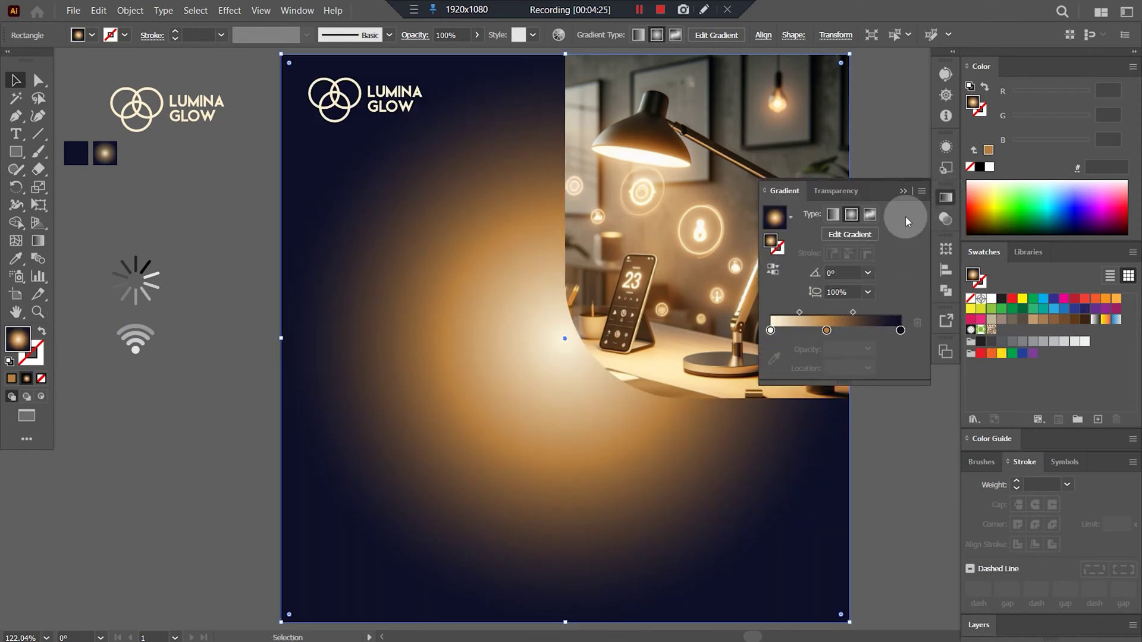
Step: Reposition the radial gradient's center behind the photo and reduce its radius so the glow surrounds the photo's curved corner
{"action": "left_click", "coordinate": [901, 192]}
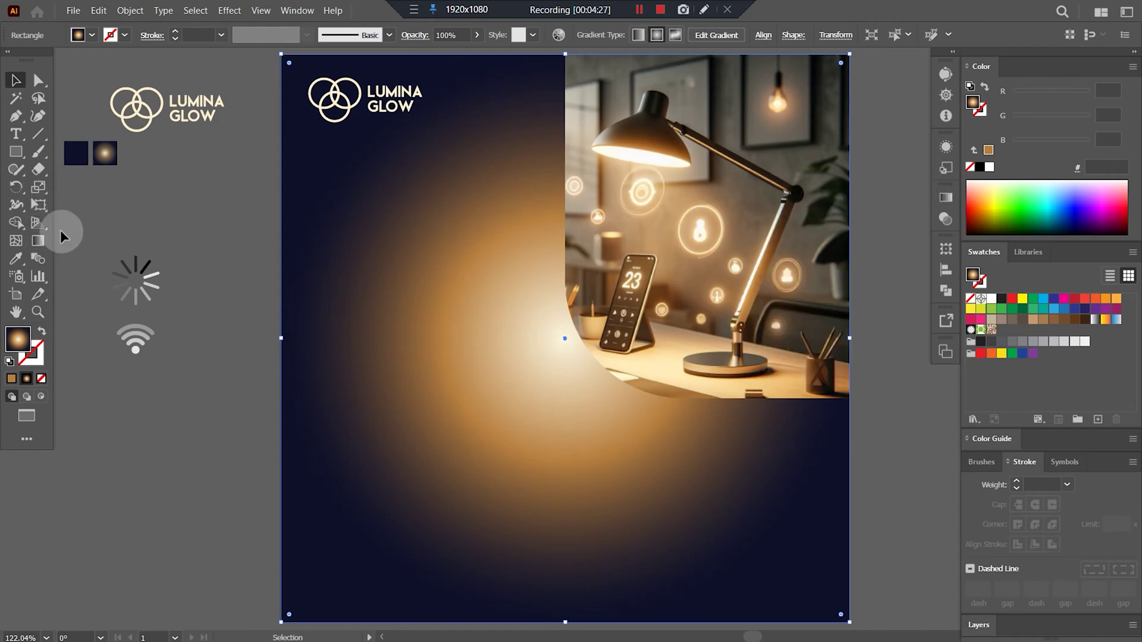
{"action": "key", "text": "g"}
{"action": "mouse_move", "coordinate": [584, 338]}
{"action": "left_mouse_down"}
{"action": "mouse_move", "coordinate": [661, 245]}
{"action": "mouse_move", "coordinate": [730, 201]}
{"action": "mouse_move", "coordinate": [766, 205]}
{"action": "left_mouse_up"}
{"action": "scroll", "coordinate": [766, 218], "scroll_direction": "right", "scroll_amount": 5}
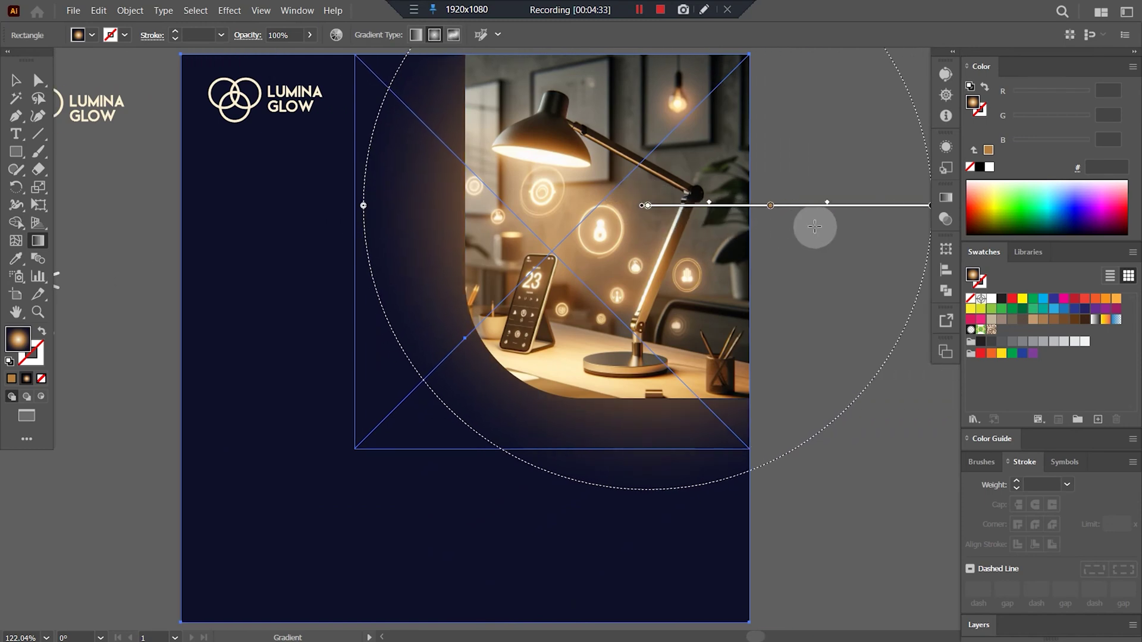
{"action": "mouse_move", "coordinate": [838, 204]}
{"action": "left_mouse_down"}
{"action": "mouse_move", "coordinate": [689, 221]}
{"action": "mouse_move", "coordinate": [705, 223]}
{"action": "left_mouse_up"}
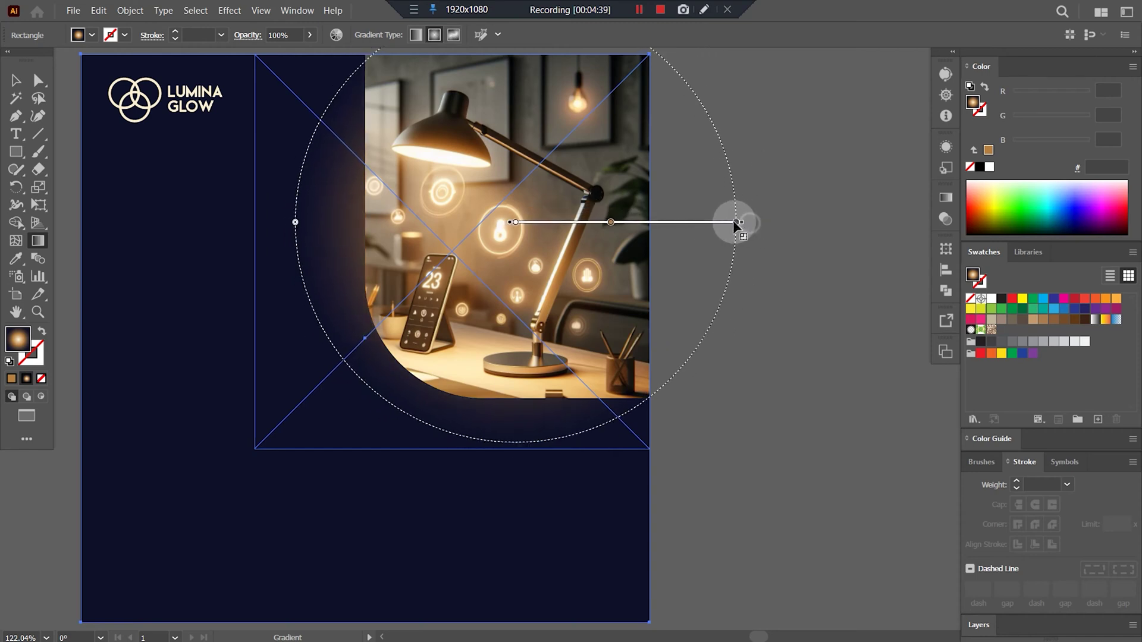
{"action": "key", "text": "v"}
{"action": "key", "text": "a"}
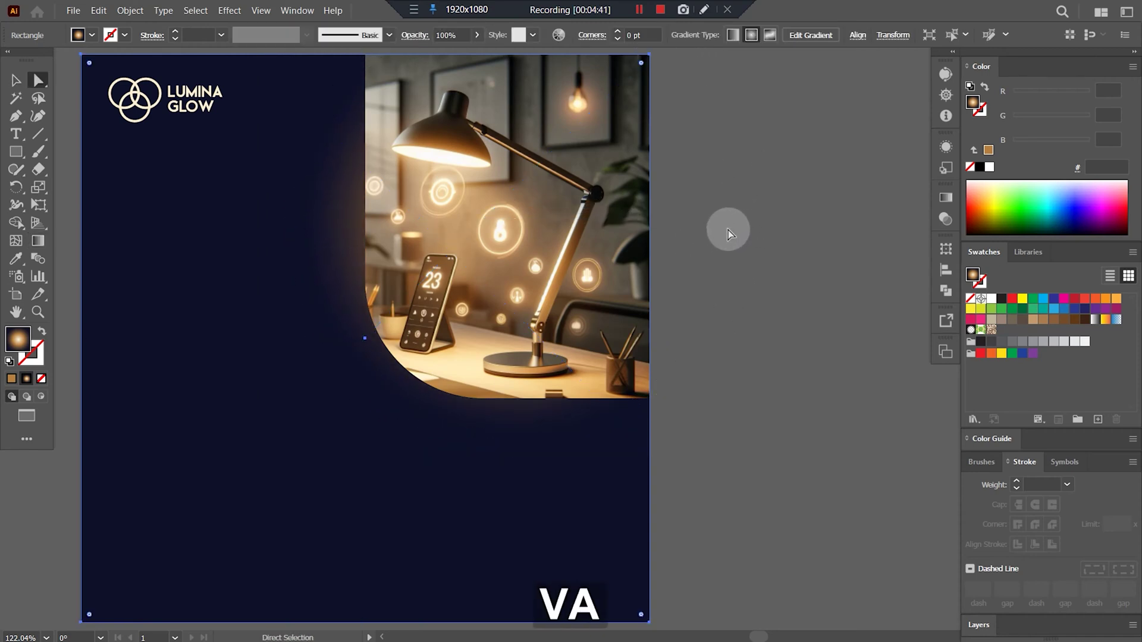
{"action": "left_click", "coordinate": [763, 277]}
Step: Reselect the gradient background and widen its radial gradient slightly around the photo
{"action": "left_click", "coordinate": [225, 388]}
{"action": "key", "text": "g"}
{"action": "left_click_drag", "start_coordinate": [650, 223], "coordinate": [658, 222]}
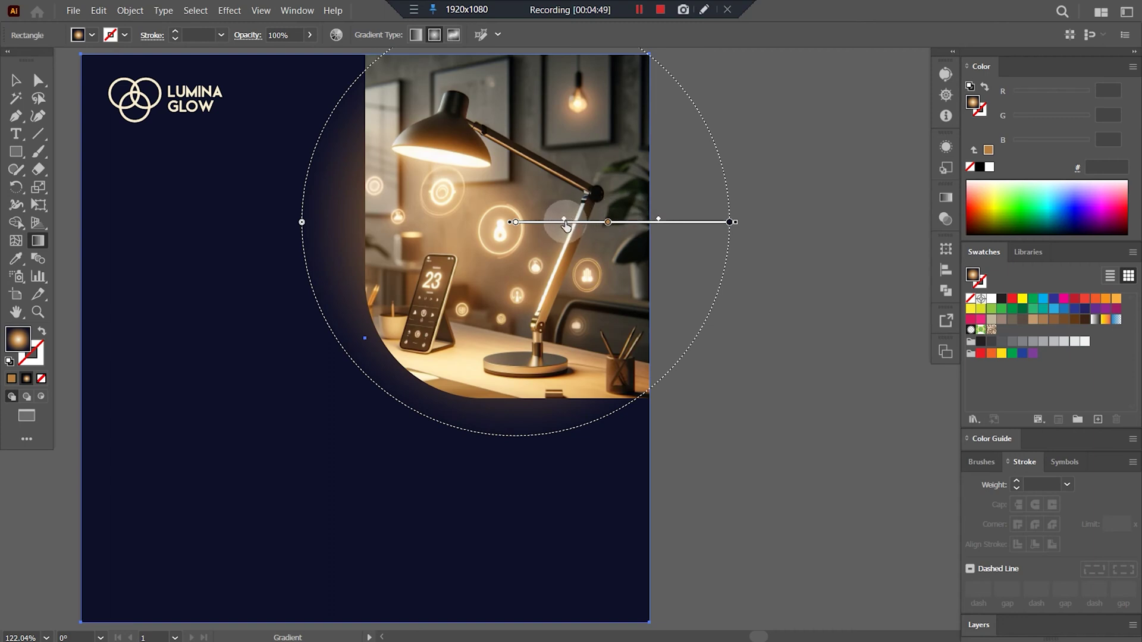
{"action": "left_click_drag", "start_coordinate": [742, 224], "coordinate": [754, 222]}
{"action": "key", "text": "ctrl+z"}
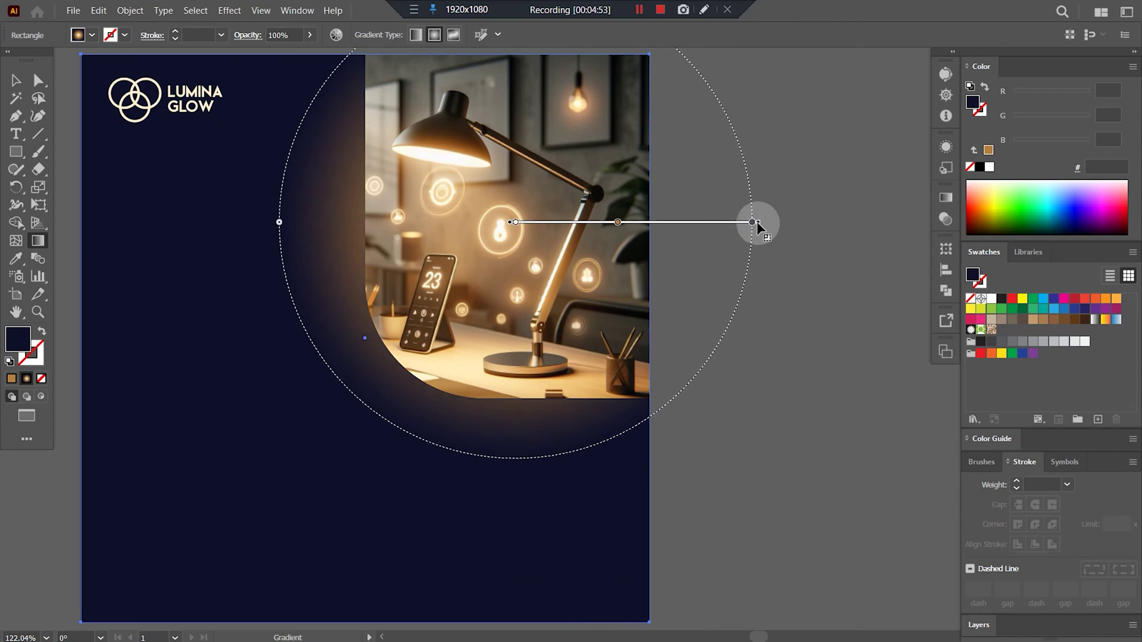
Step: Shift the radial gradient's center toward the photo's right half, enlarge its radius, and nudge the glow upward
{"action": "left_click_drag", "start_coordinate": [640, 222], "coordinate": [676, 208]}
{"action": "left_click_drag", "start_coordinate": [788, 206], "coordinate": [828, 205]}
{"action": "left_click_drag", "start_coordinate": [714, 201], "coordinate": [715, 211]}
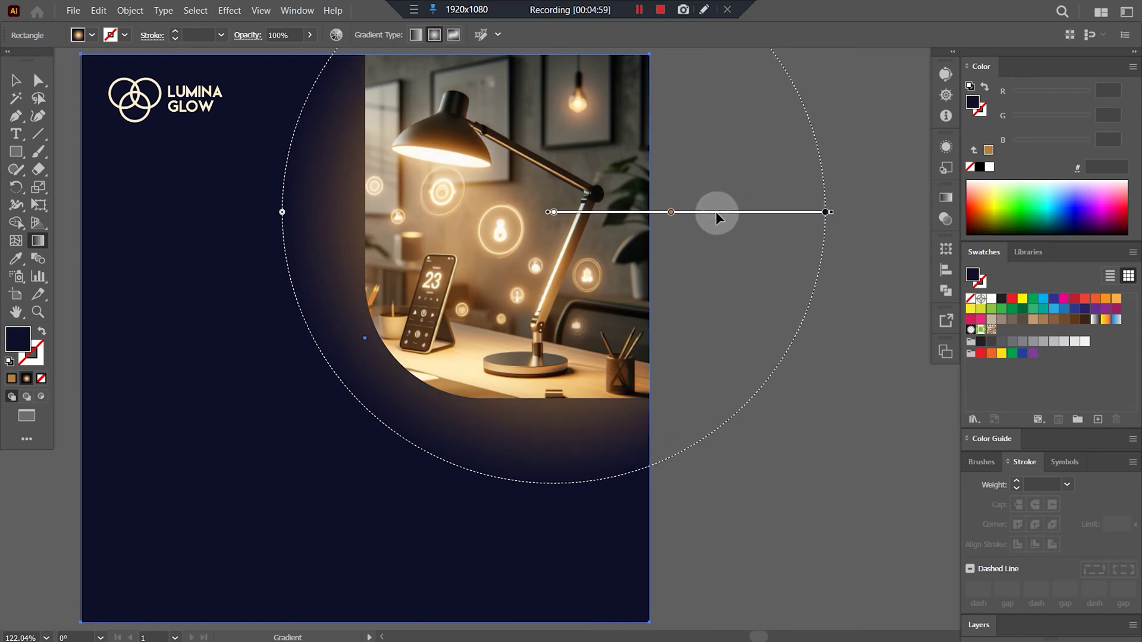
{"action": "left_click_drag", "start_coordinate": [829, 210], "coordinate": [830, 212]}
{"action": "left_click_drag", "start_coordinate": [712, 212], "coordinate": [714, 187]}
{"action": "key", "text": "a"}
{"action": "left_click", "coordinate": [852, 238]}
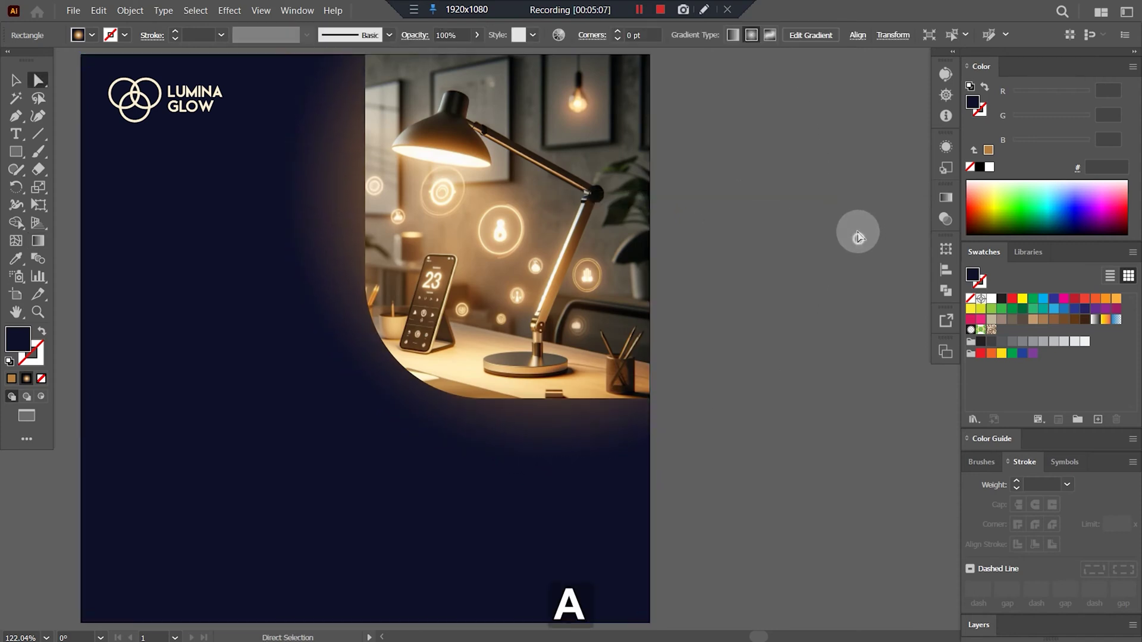
Step: Copy the loading and Wi-Fi icons from beside the artboard and place the duplicates below the logo, near its left edge
{"action": "scroll", "coordinate": [832, 256], "scroll_direction": "left", "scroll_amount": 5}
{"action": "scroll", "coordinate": [892, 368], "scroll_direction": "right", "scroll_amount": 3}
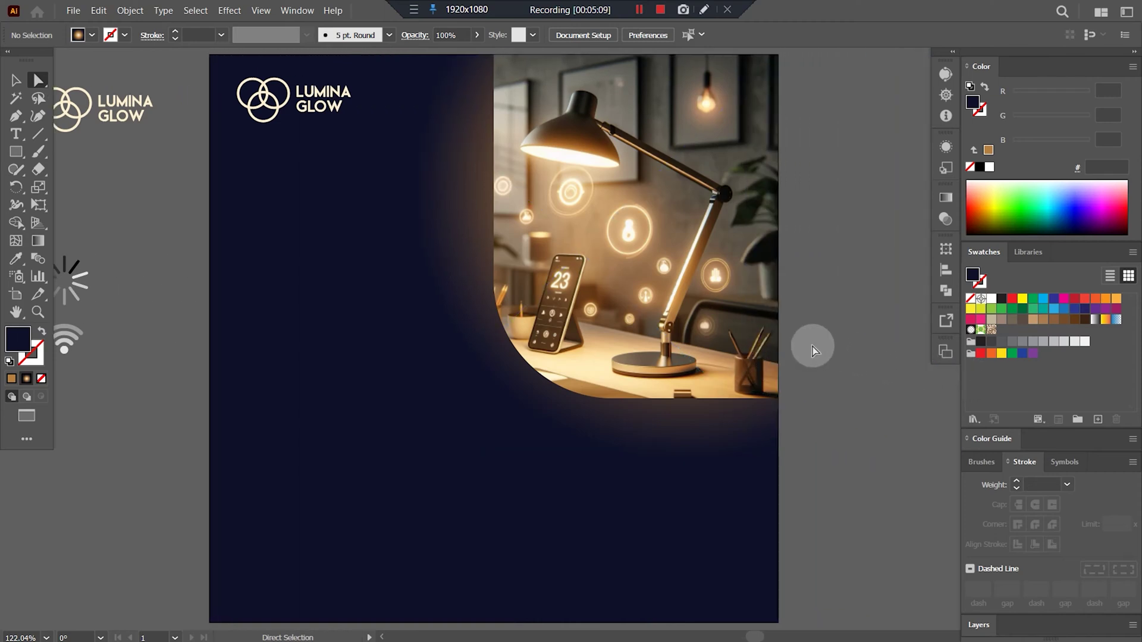
{"action": "scroll", "coordinate": [145, 333], "scroll_direction": "left", "scroll_amount": 1}
{"action": "left_click", "coordinate": [145, 331], "text": "ctrl"}
{"action": "key", "text": "ctrl+c"}
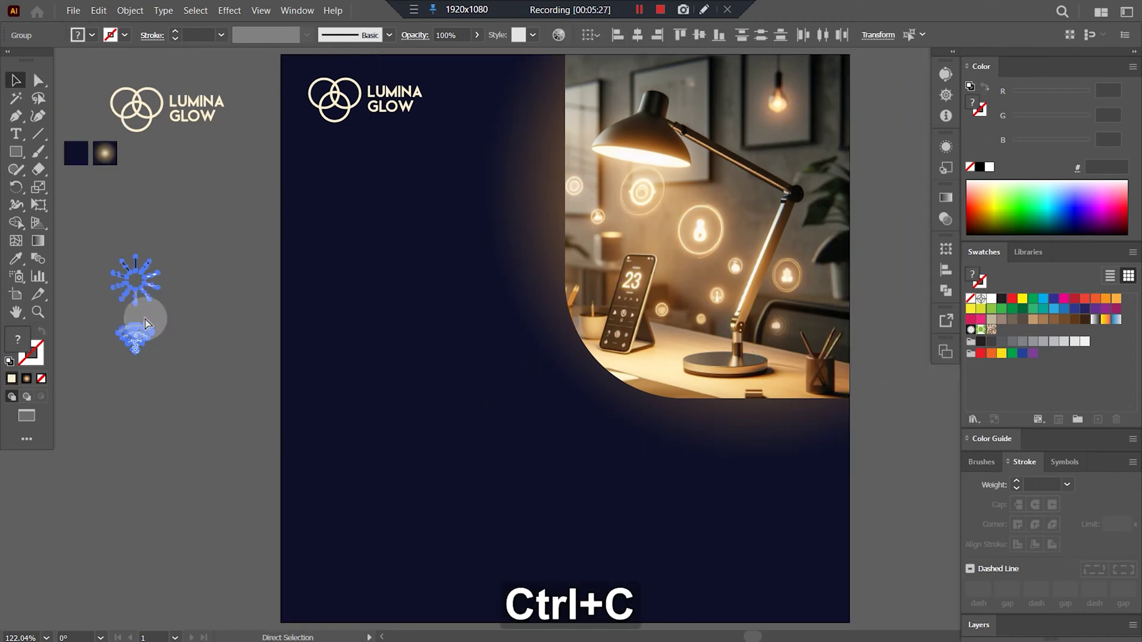
{"action": "key", "text": "ctrl+v"}
{"action": "left_click_drag", "start_coordinate": [564, 372], "coordinate": [340, 270]}
{"action": "left_click_drag", "start_coordinate": [335, 270], "coordinate": [334, 330]}
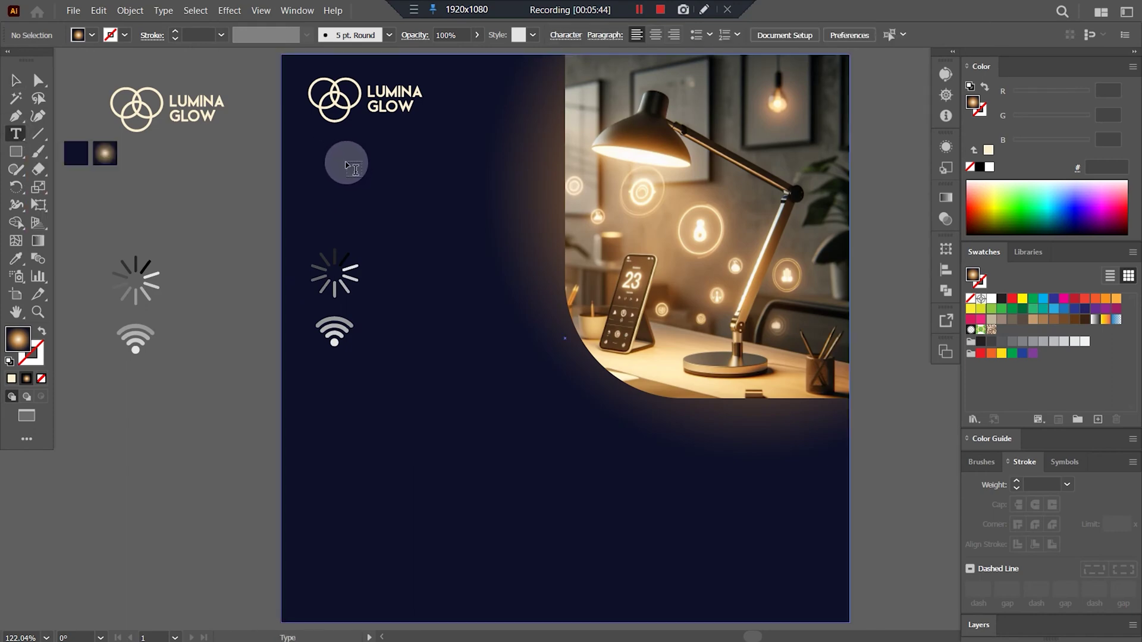
Step: Add the headline text "Illuminate" in white between the logo and the icons
{"action": "key", "text": "t"}
{"action": "left_click", "coordinate": [347, 169]}
{"action": "key", "text": "BackSpace"}
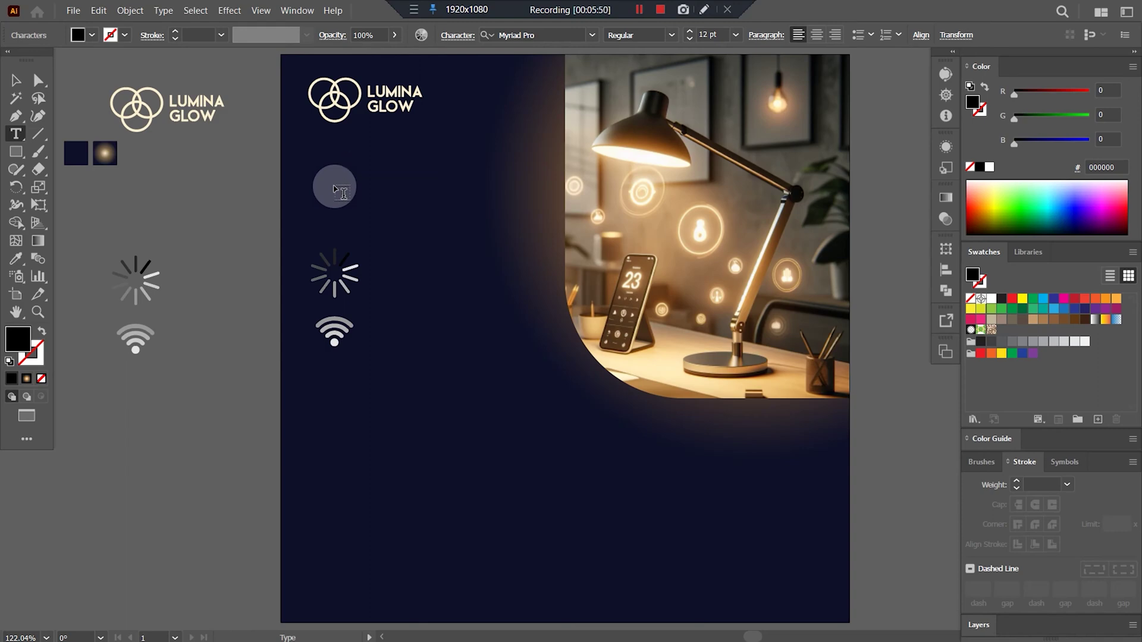
{"action": "type", "text": "Illuminate"}
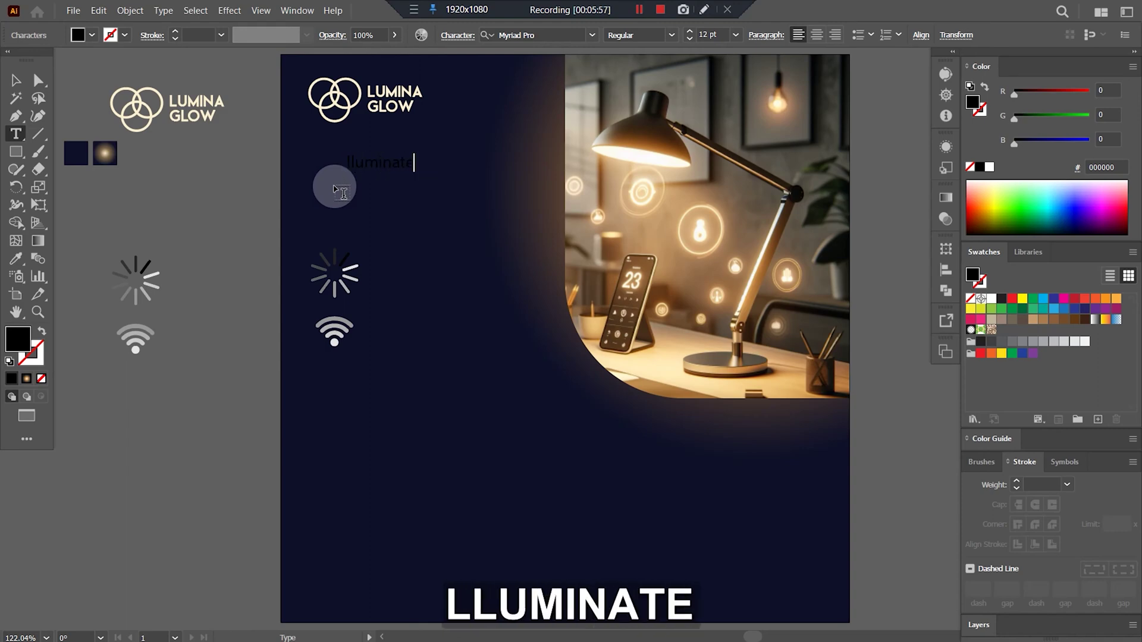
{"action": "key", "text": "ctrl+a"}
{"action": "double_click", "coordinate": [416, 159]}
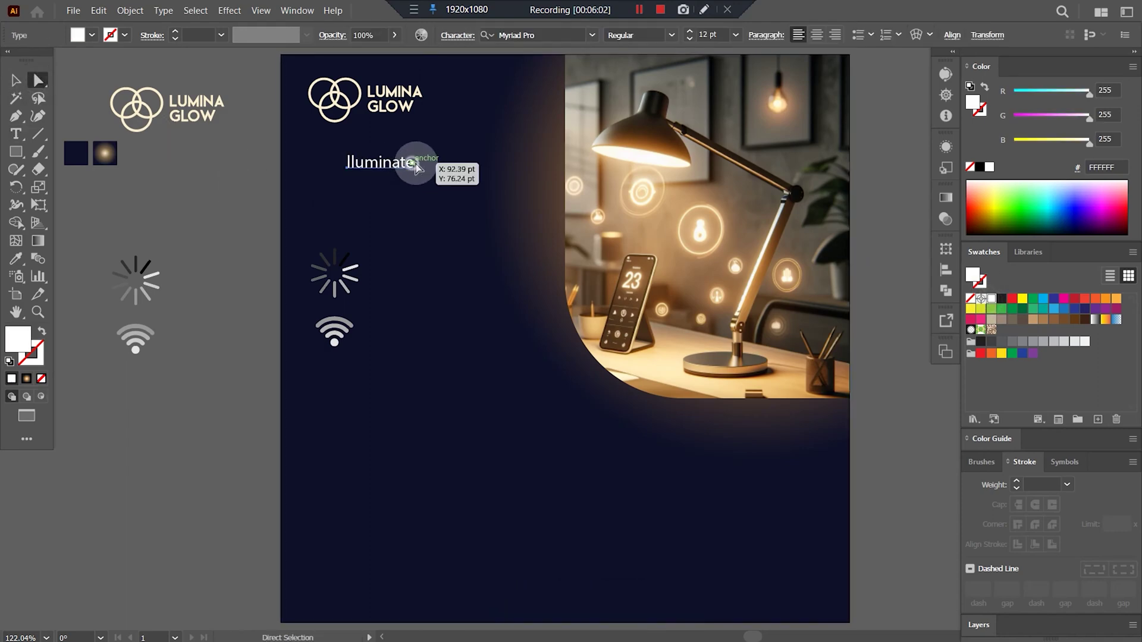
Step: Extend the headline to read "Illuminate Your Work," with a second line "Illuminate Your Life"
{"action": "key", "text": "Right"}
{"action": "type", "text": "Your Work"}
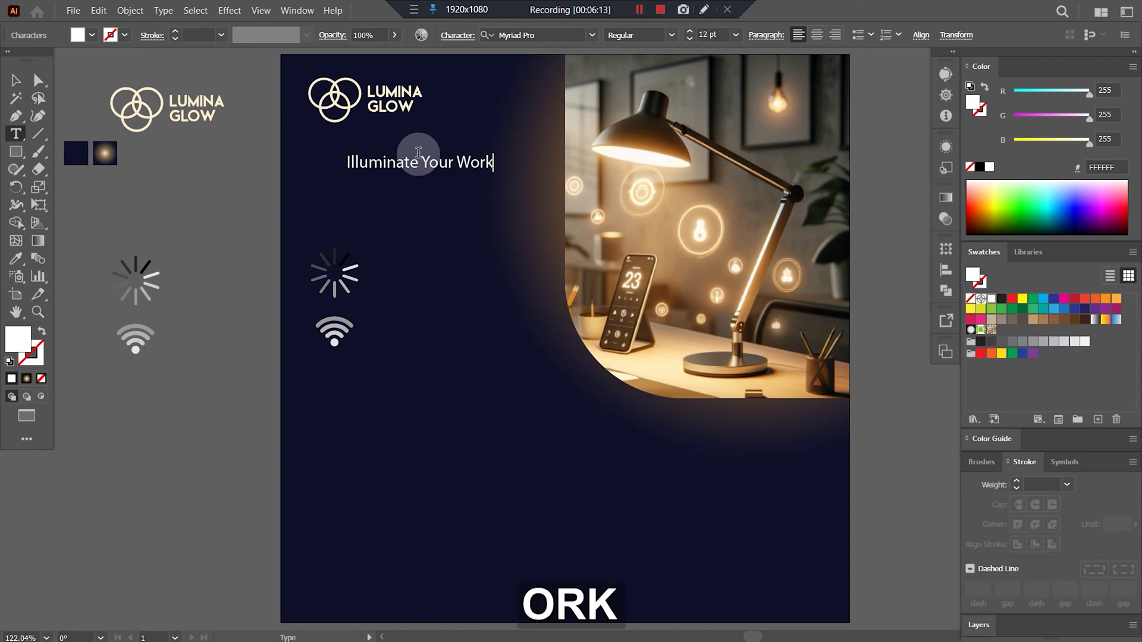
{"action": "key", "text": "Caps_Lock"}
{"action": "type", "text": "Illuminate"}
{"action": "key", "text": "Caps_Lock"}
{"action": "type", "text": "Your Life"}
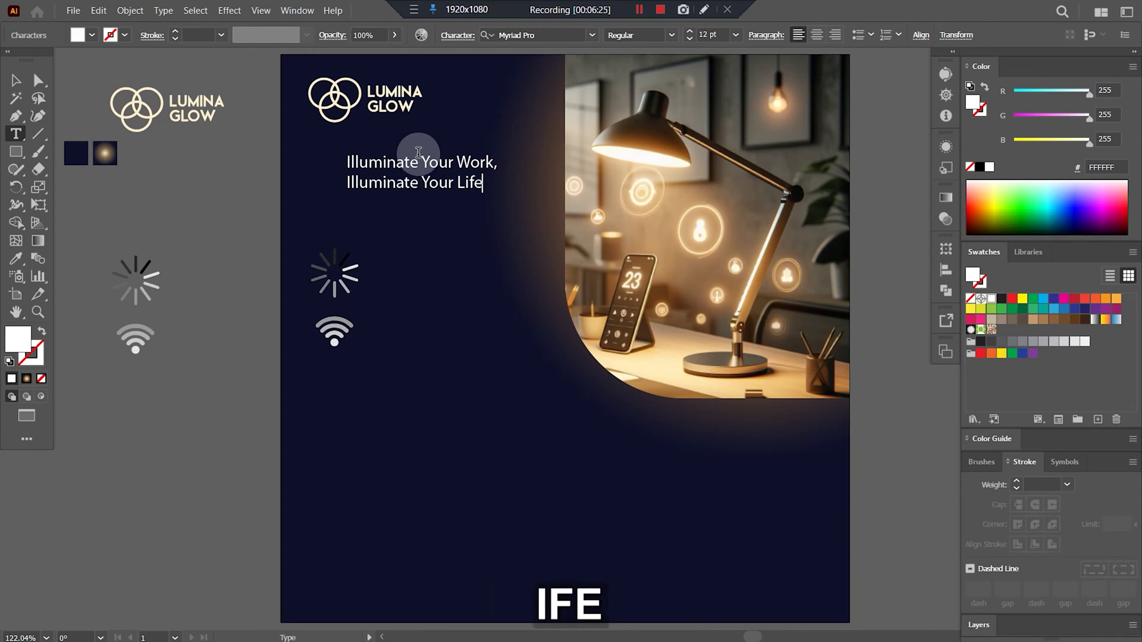
{"action": "key", "text": "Escape"}
Step: Align the headline with the logo's left edge and set its font to Futura Md BT Medium
{"action": "left_click_drag", "start_coordinate": [458, 186], "coordinate": [419, 194]}
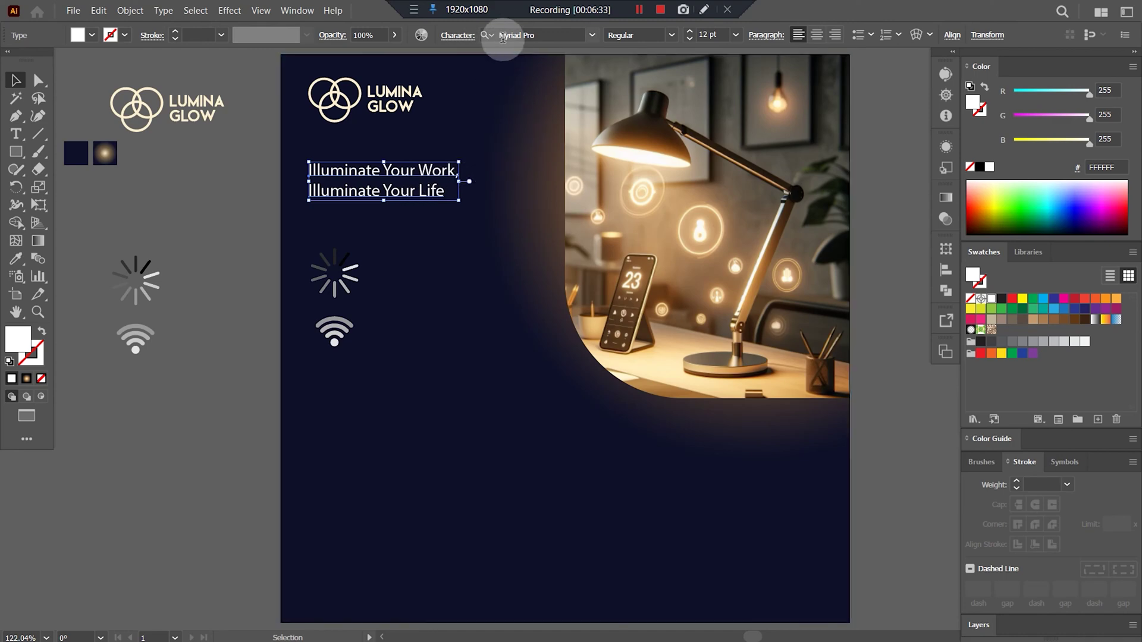
{"action": "left_click", "coordinate": [541, 27]}
{"action": "type", "text": "futun"}
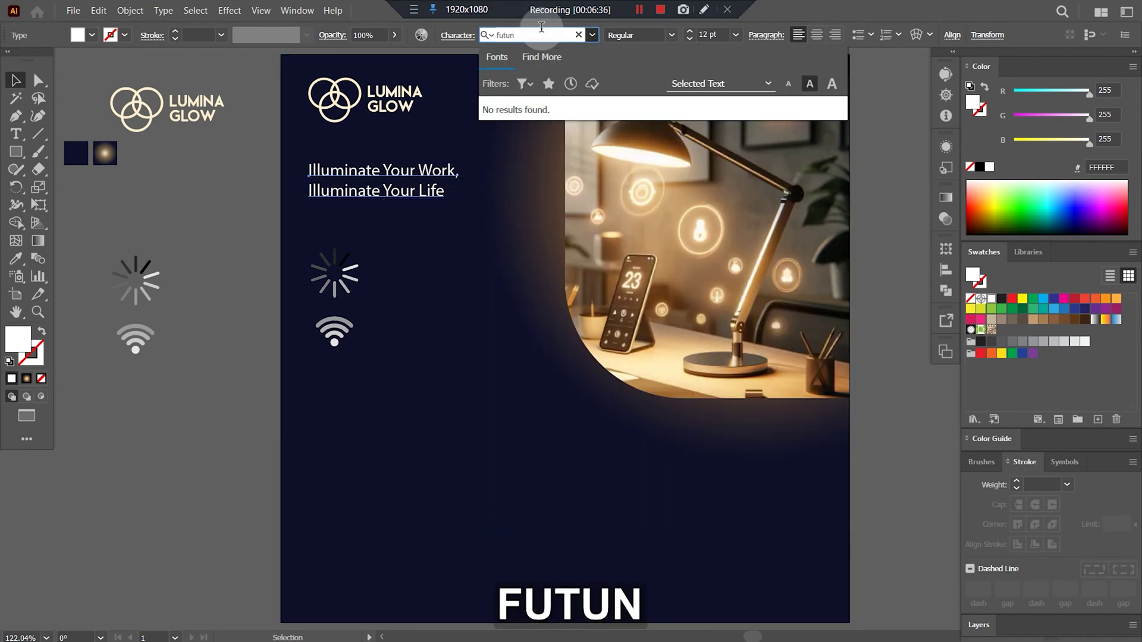
{"action": "key", "text": "BackSpace"}
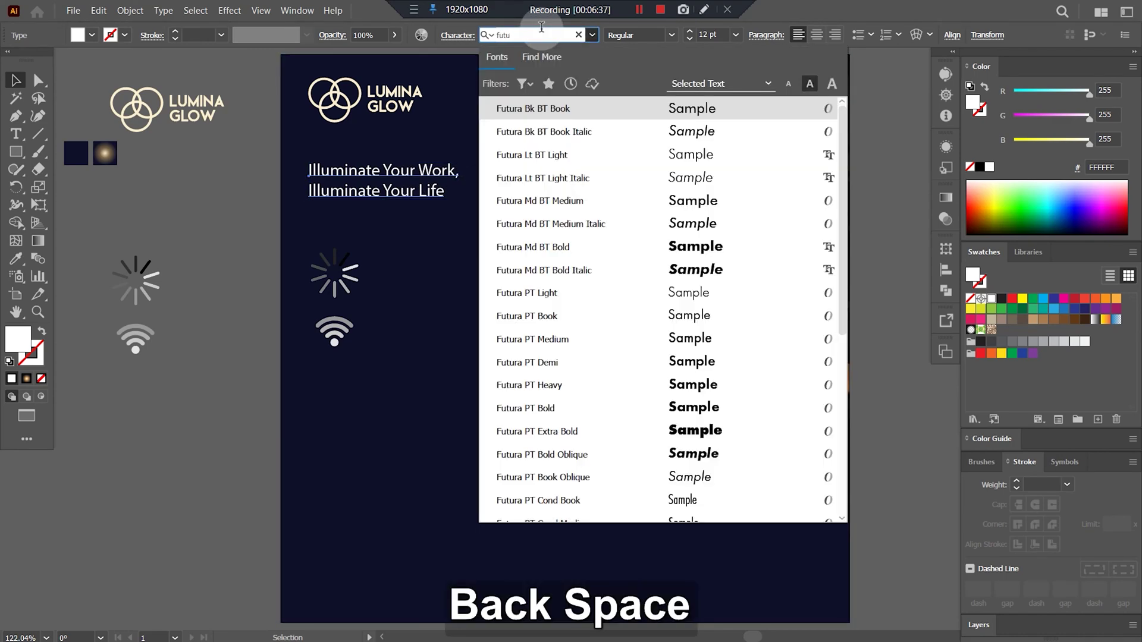
{"action": "left_click", "coordinate": [653, 202]}
Step: Recolor the headline to cream FEF6E3 with the Eyedropper and enlarge it to about 12.89 pt
{"action": "key", "text": "i"}
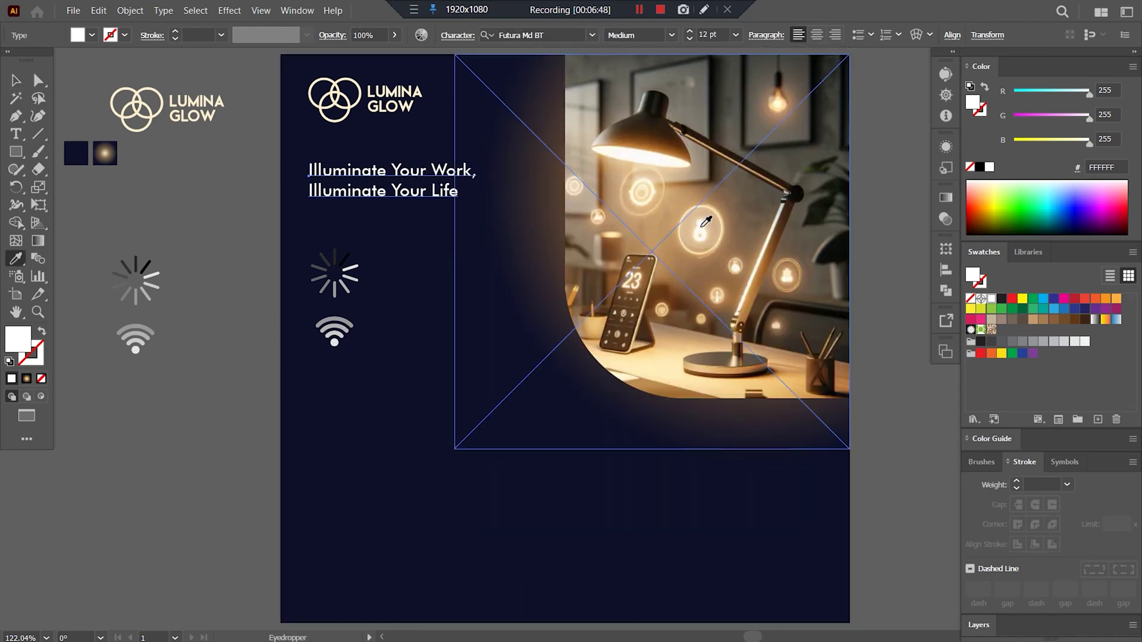
{"action": "left_click", "coordinate": [794, 275], "text": "shift"}
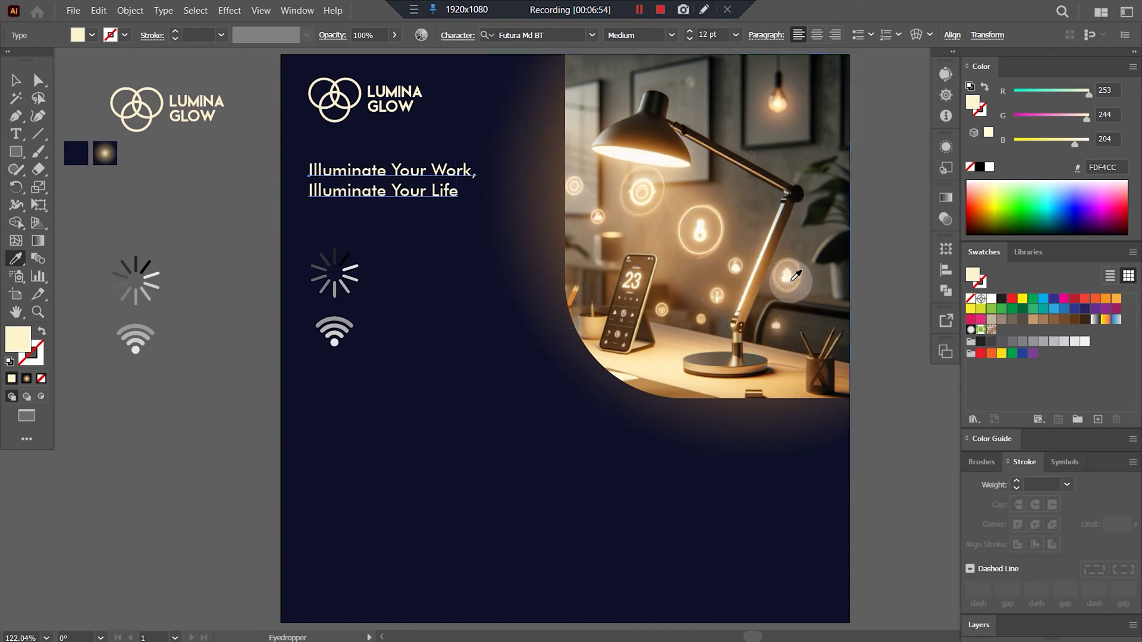
{"action": "left_click", "coordinate": [306, 169]}
{"action": "key", "text": "v"}
{"action": "left_click_drag", "start_coordinate": [476, 180], "coordinate": [309, 169]}
Step: Try other Futura font variants on the words "Illuminate Your" in the first headline line, and undo the changes
{"action": "key", "text": "t"}
{"action": "left_click", "coordinate": [640, 34]}
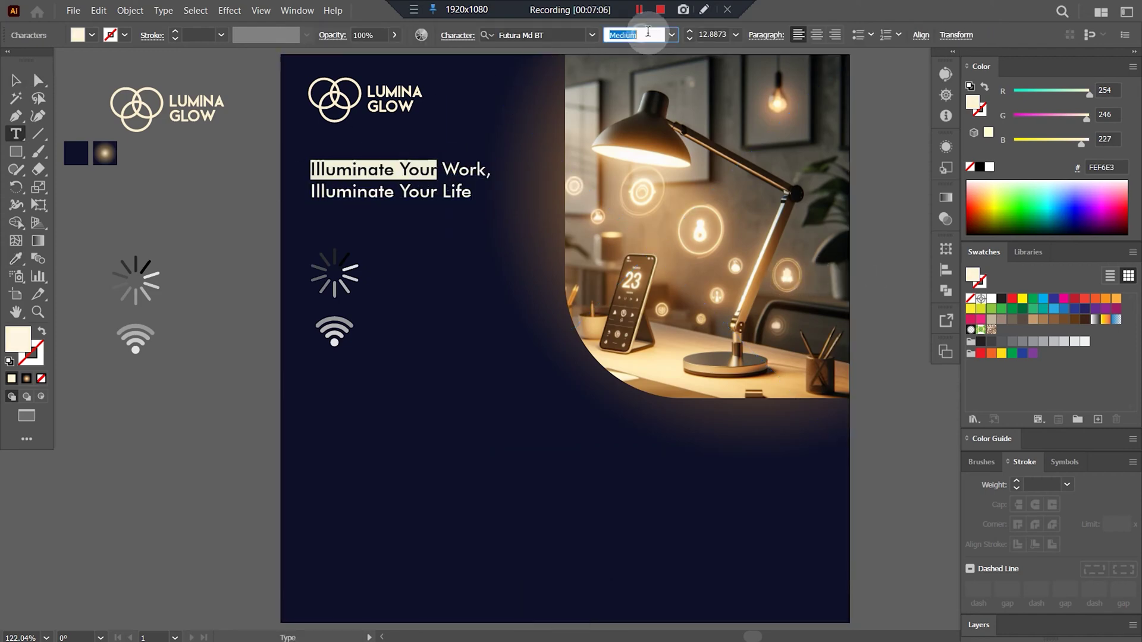
{"action": "left_click_drag", "start_coordinate": [442, 169], "coordinate": [472, 166]}
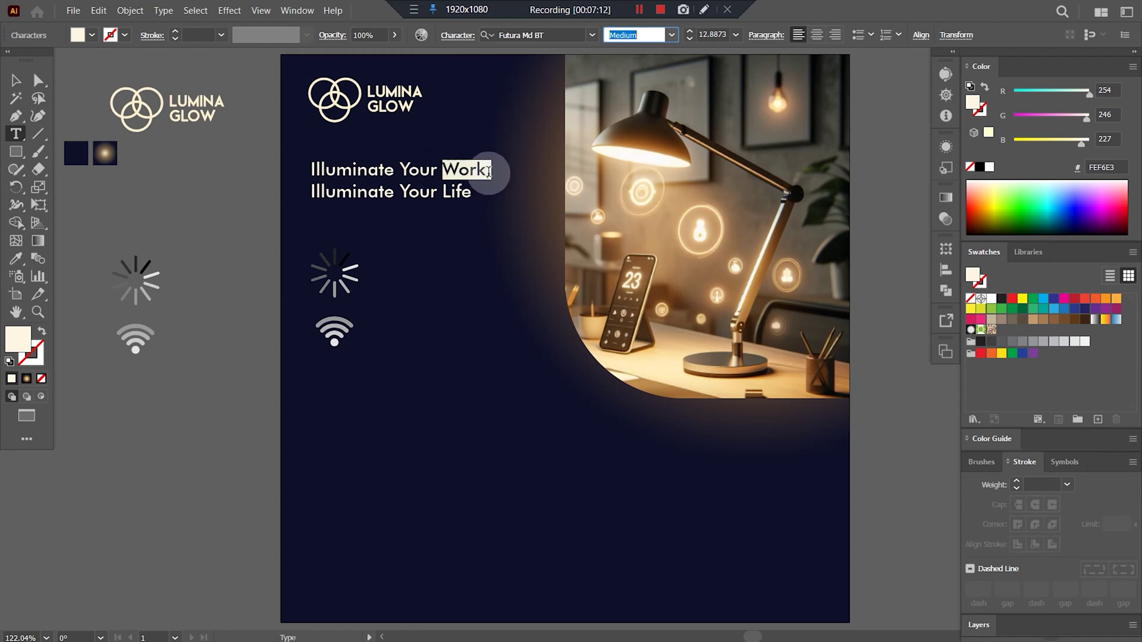
{"action": "left_click_drag", "start_coordinate": [310, 169], "coordinate": [438, 170]}
{"action": "left_click", "coordinate": [544, 35]}
{"action": "key", "text": "Up"}
{"action": "key", "text": "Down"}
{"action": "key", "text": "ctrl+a"}
{"action": "type", "text": "futura"}
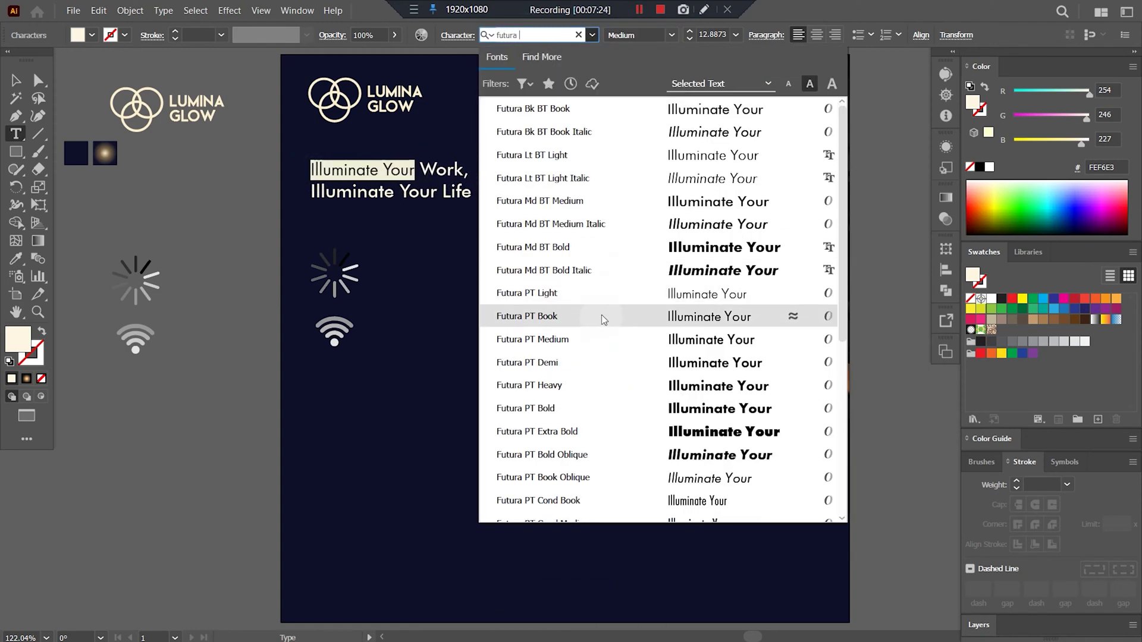
{"action": "left_click", "coordinate": [600, 340]}
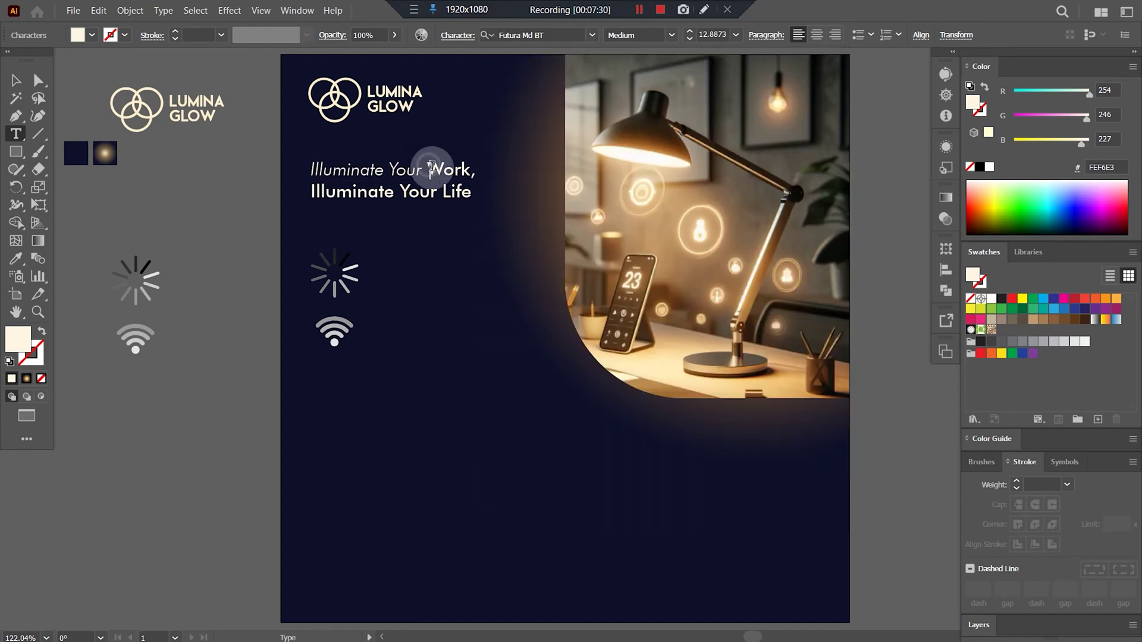
{"action": "key", "text": "ctrl+z"}
{"action": "key", "text": "ctrl+z"}
{"action": "key", "text": "ctrl+z"}
Step: Set the word "Work," in the headline to Futura PT Demi
{"action": "left_click", "coordinate": [536, 35]}
{"action": "key", "text": "Down"}
{"action": "type", "text": "futu"}
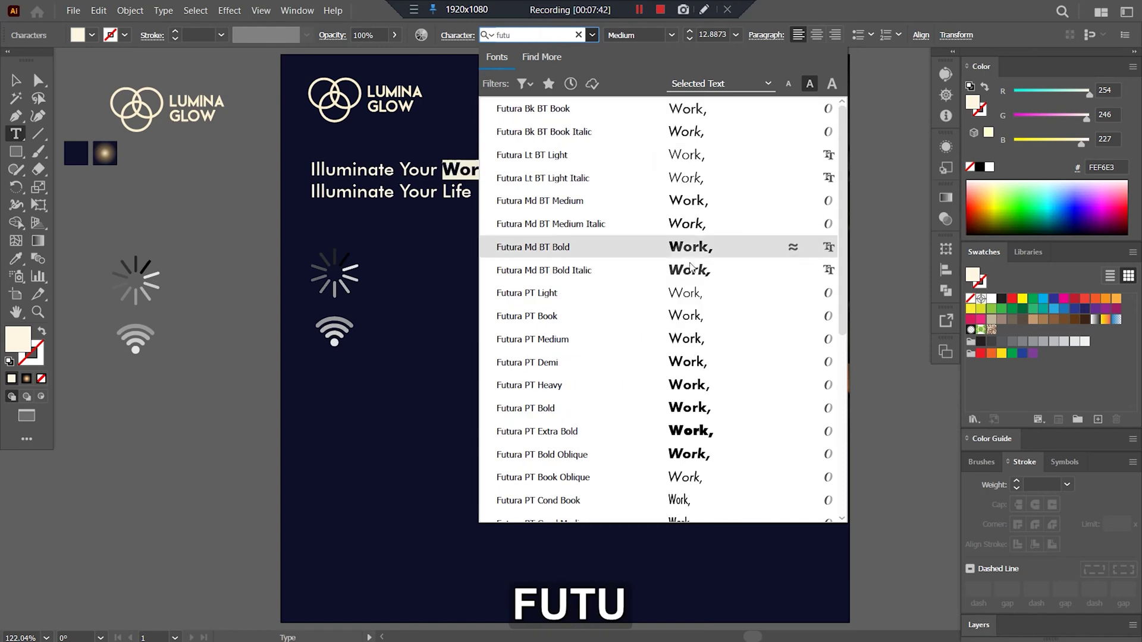
{"action": "left_click", "coordinate": [688, 365]}
Step: Set the word "Life" in the headline's second line to Futura PT Demi
{"action": "left_click_drag", "start_coordinate": [448, 190], "coordinate": [495, 195]}
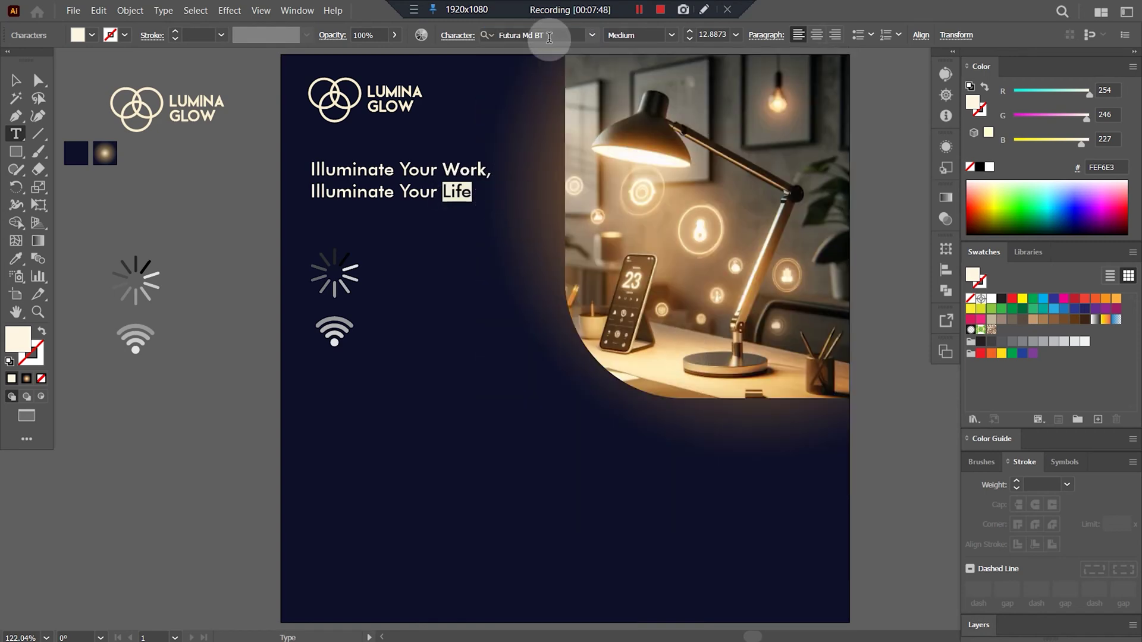
{"action": "left_click", "coordinate": [539, 35]}
{"action": "left_click", "coordinate": [38, 79]}
{"action": "left_click", "coordinate": [395, 210]}
{"action": "key", "text": "t"}
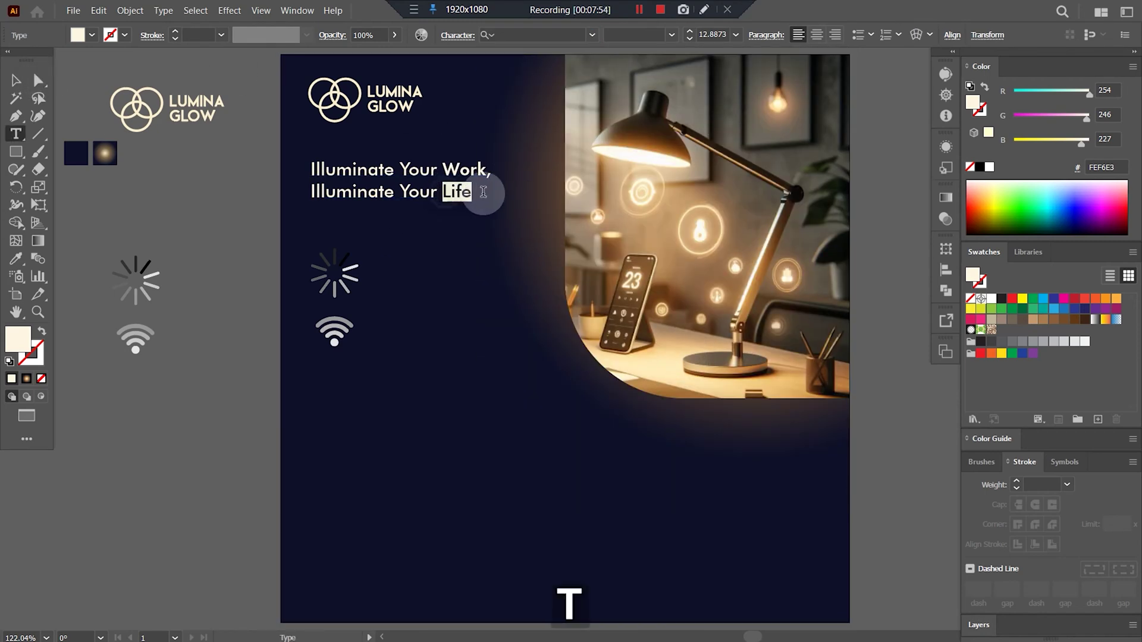
{"action": "left_click_drag", "start_coordinate": [470, 189], "coordinate": [476, 190]}
{"action": "left_click", "coordinate": [38, 80]}
{"action": "left_click", "coordinate": [479, 194]}
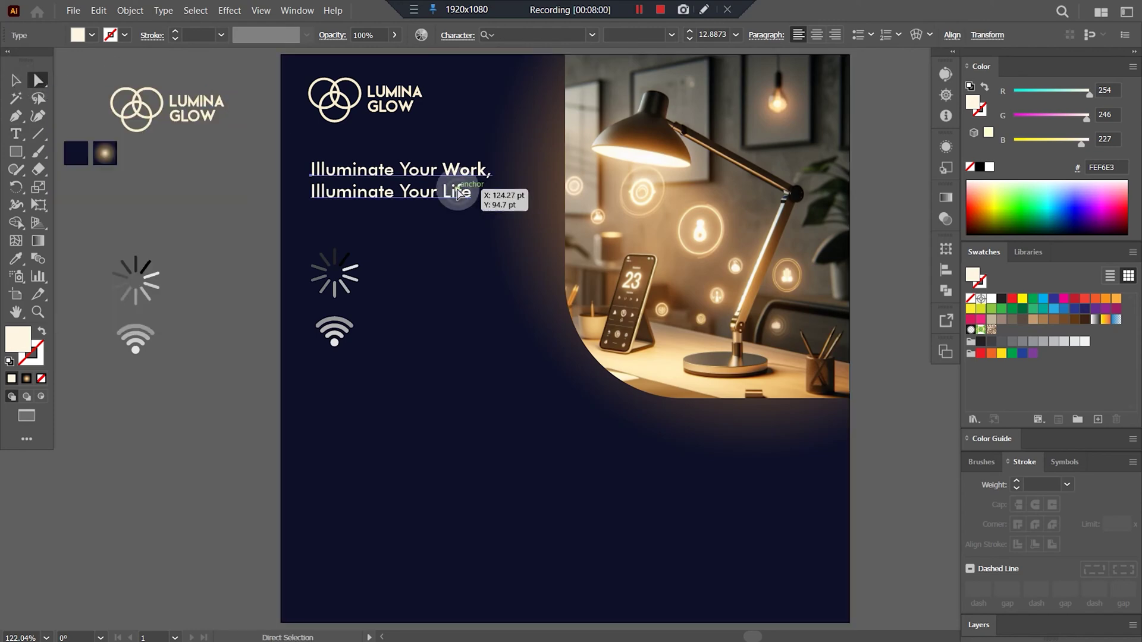
{"action": "key", "text": "t"}
{"action": "left_click", "coordinate": [504, 37]}
{"action": "type", "text": "demi"}
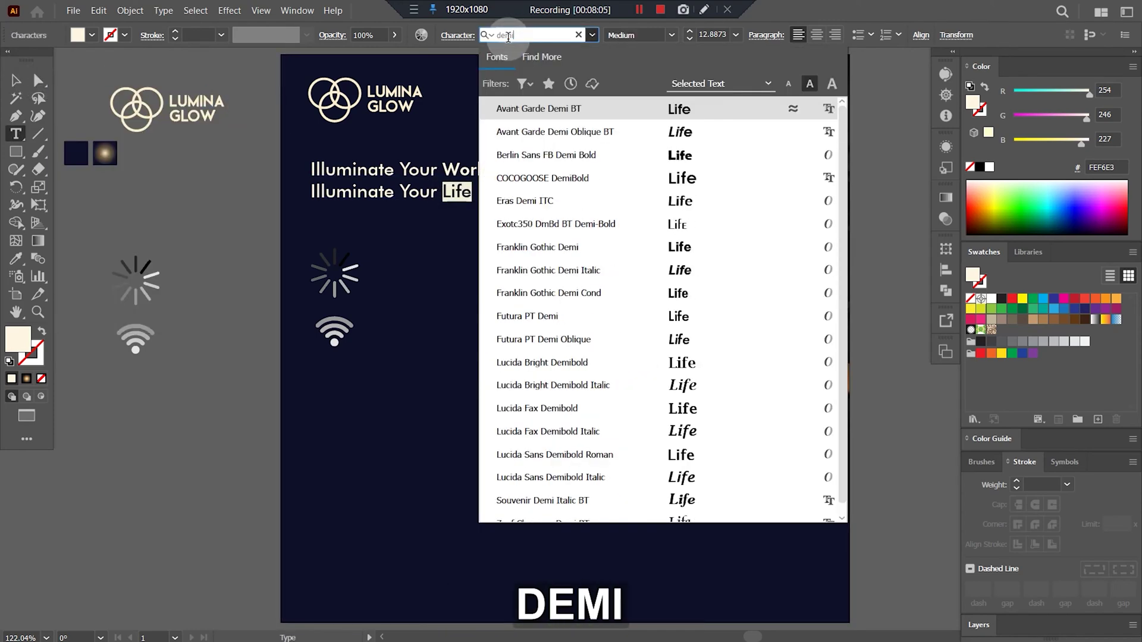
{"action": "left_click", "coordinate": [611, 316]}
{"action": "left_click", "coordinate": [38, 80]}
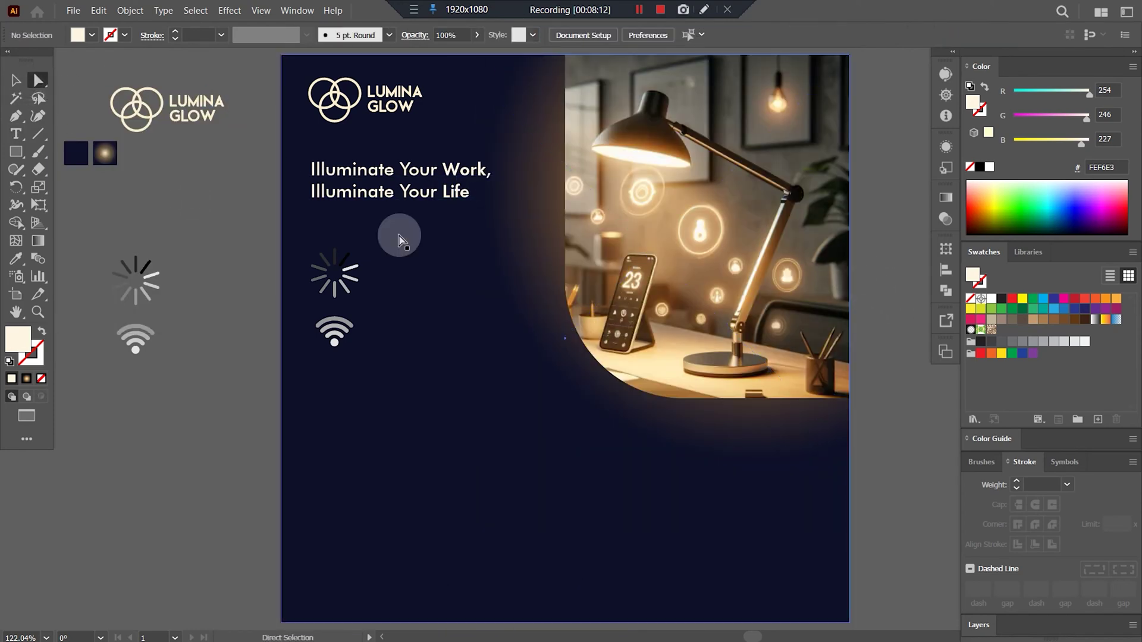
Step: Move the loading and Wi-Fi icons on the artboard up, closer to the headline
{"action": "left_click", "coordinate": [399, 198]}
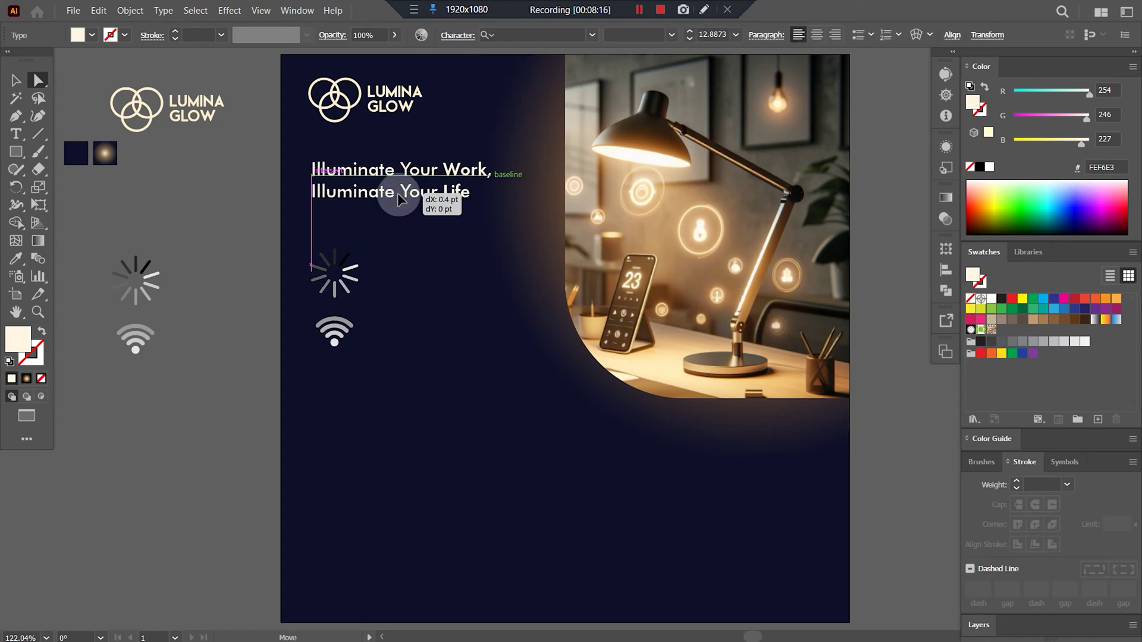
{"action": "key", "text": "v"}
{"action": "left_click_drag", "start_coordinate": [351, 283], "coordinate": [344, 318]}
{"action": "left_click", "coordinate": [881, 247]}
{"action": "left_click", "coordinate": [164, 237]}
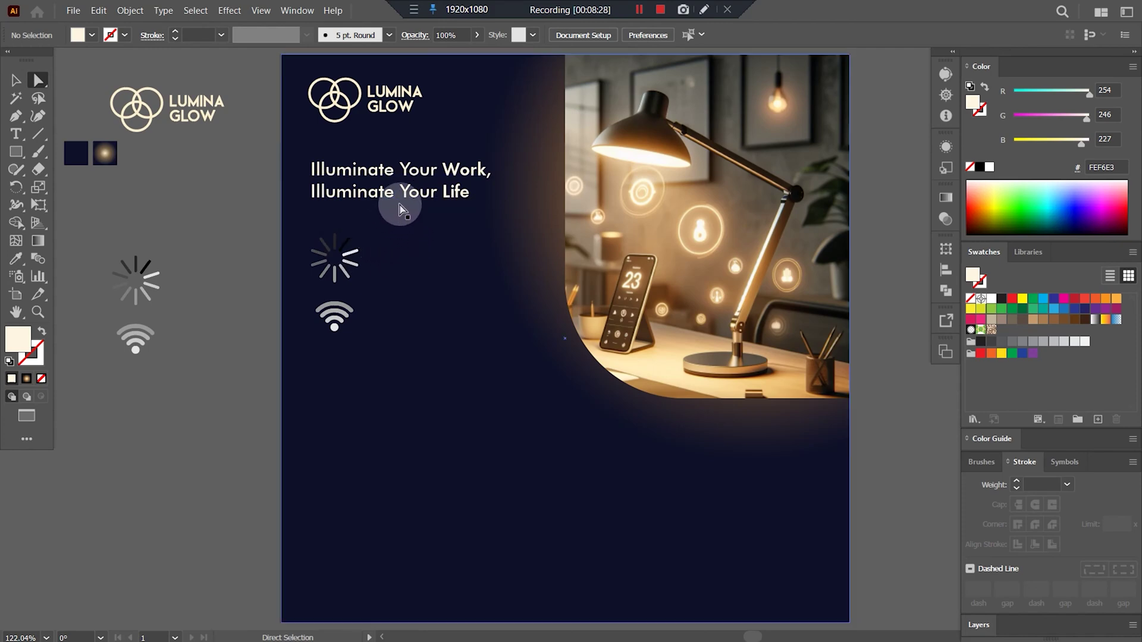
Step: Add white Futura PT Demi text reading "Adjustable Brightness" on two lines beside the loading icon
{"action": "left_click", "coordinate": [327, 257]}
{"action": "left_click", "coordinate": [338, 265]}
{"action": "left_click", "coordinate": [16, 134]}
{"action": "left_click", "coordinate": [404, 250]}
{"action": "left_click", "coordinate": [991, 298]}
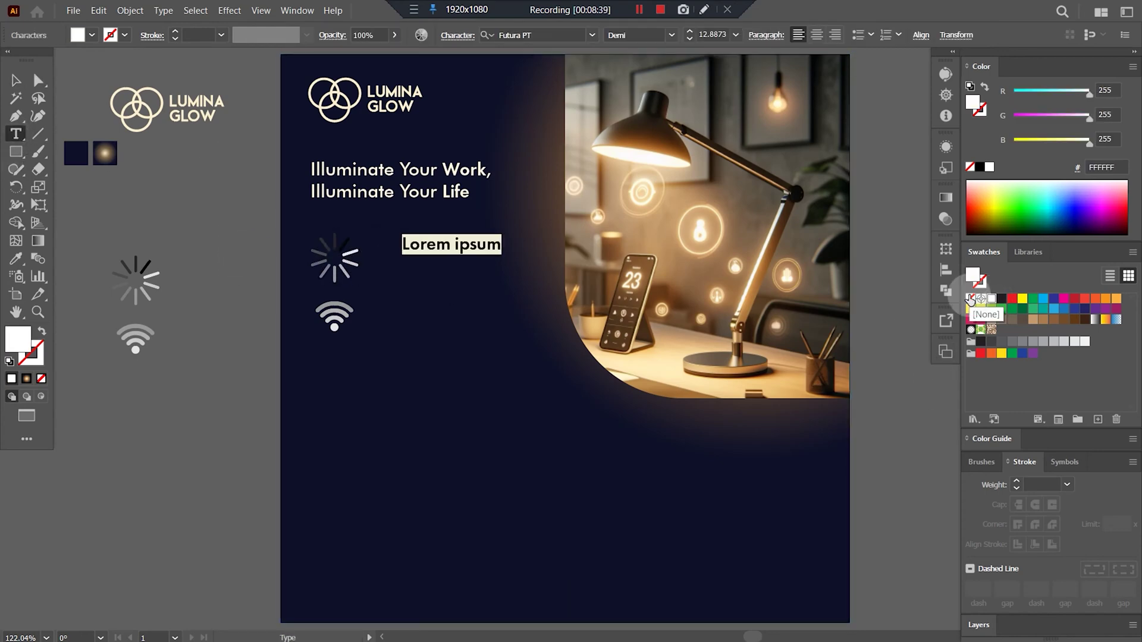
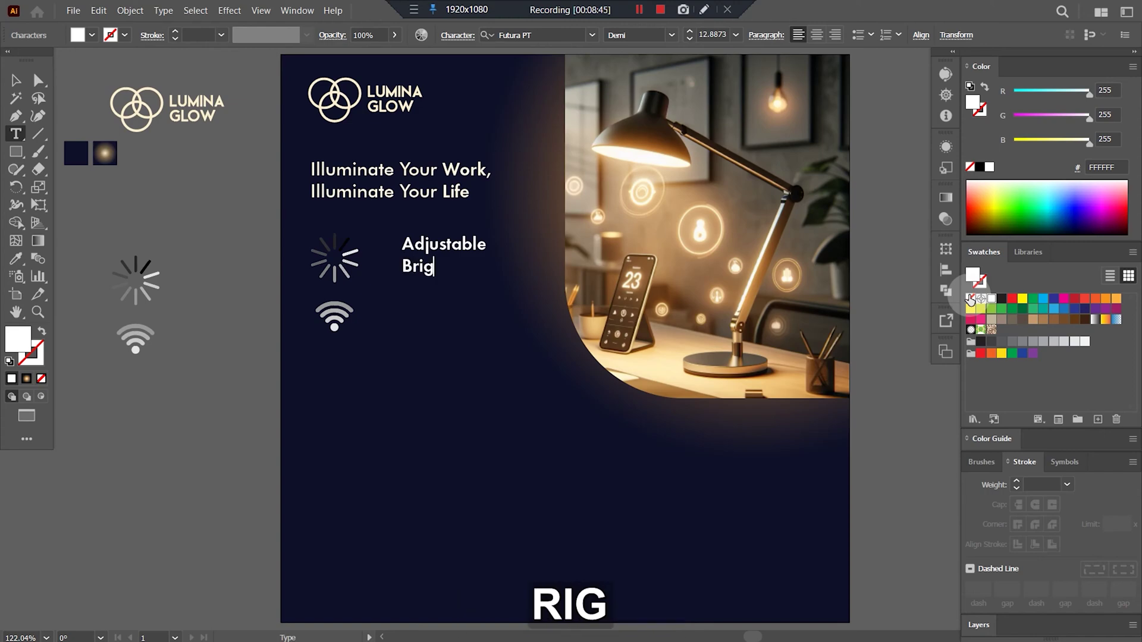
{"action": "key", "text": "Escape"}
Step: Shrink the "Adjustable Brightness" label to about 9.85 pt next to the loading icon and place a copy beside the Wi-Fi icon
{"action": "left_click_drag", "start_coordinate": [468, 260], "coordinate": [414, 305]}
{"action": "left_click", "coordinate": [457, 35]}
{"action": "left_click", "coordinate": [440, 104]}
{"action": "key", "text": "shift+Down"}
{"action": "left_click", "coordinate": [415, 265]}
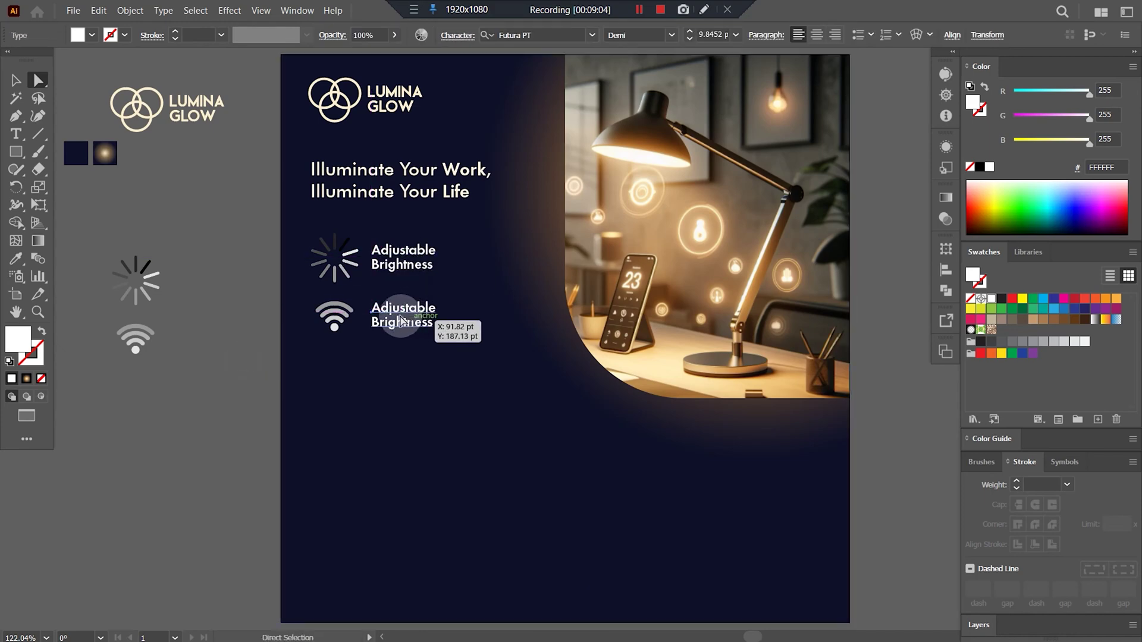
Step: Change the copied label beside the Wi-Fi icon to "Smart Connectivity", split over two lines
{"action": "double_click", "coordinate": [414, 303]}
{"action": "key", "text": "ctrl+a"}
{"action": "type", "text": "Smart Connec"}
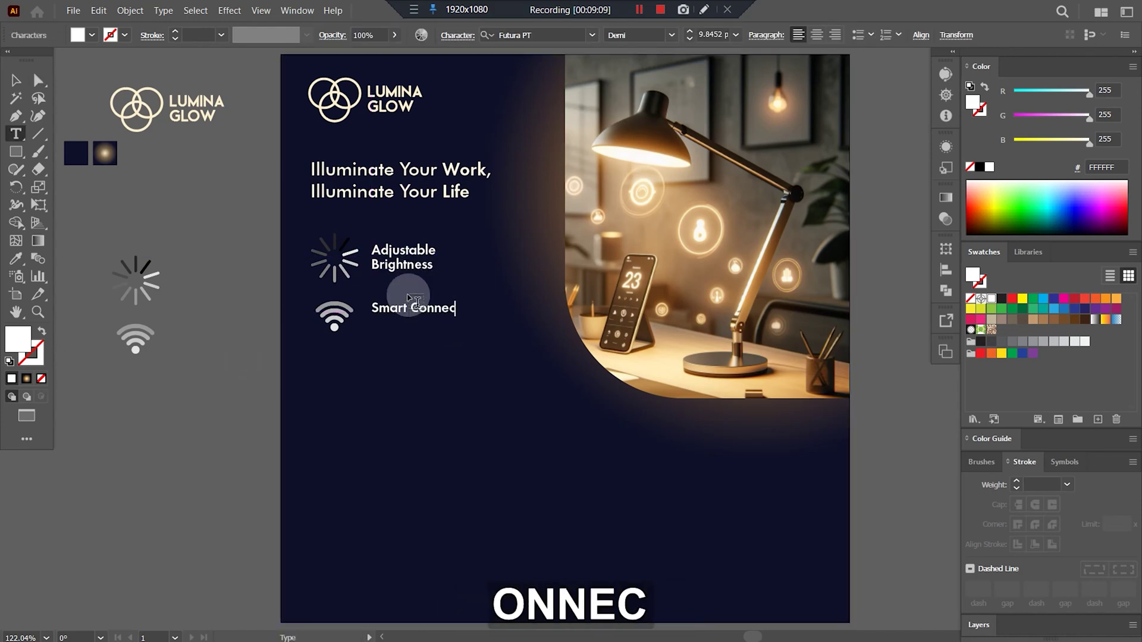
{"action": "type", "text": "tivity"}
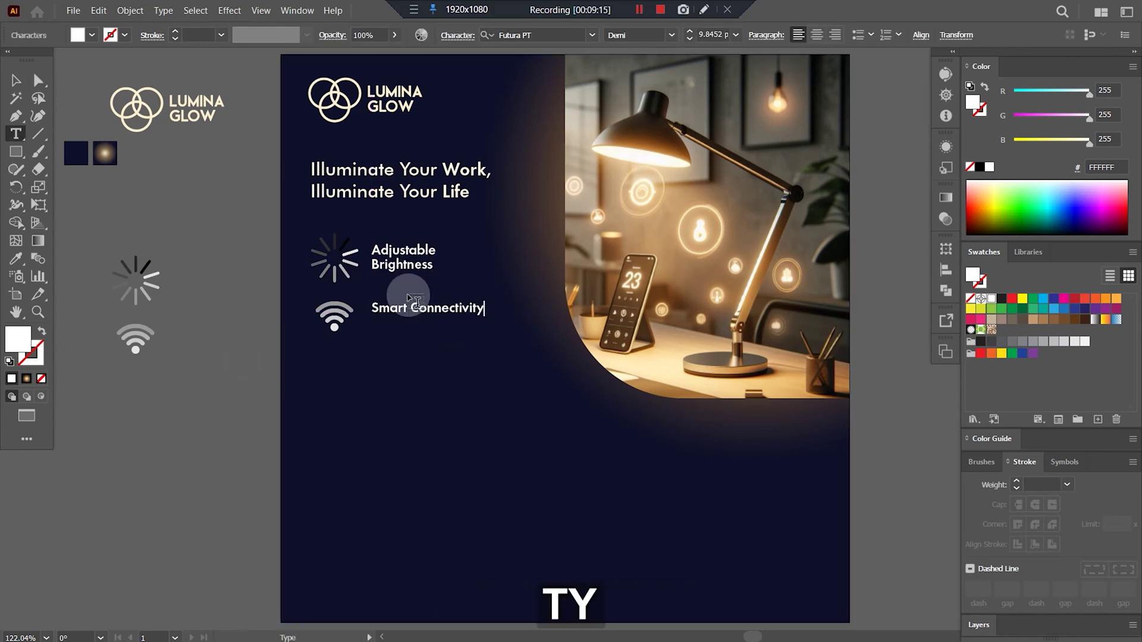
{"action": "key", "text": "Return"}
{"action": "key", "text": "Escape"}
{"action": "key", "text": "a"}
{"action": "left_click", "coordinate": [209, 391]}
Step: Draw a square in the artboard's bottom-left corner and fill it with the headline's cream colour FEF6E3
{"action": "key", "text": "v"}
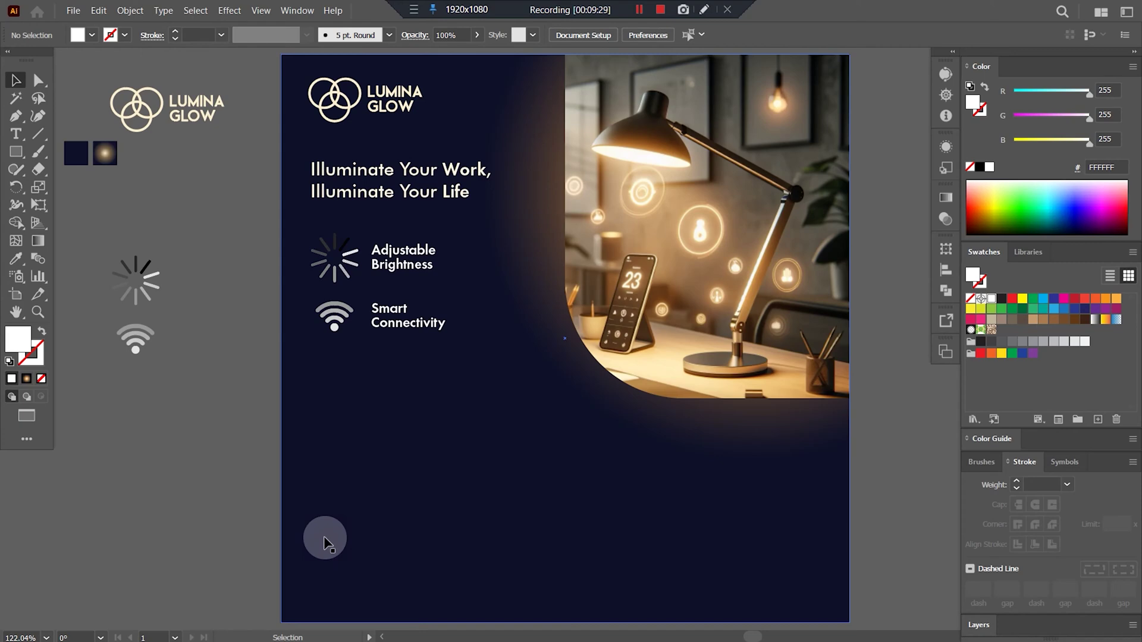
{"action": "key", "text": "m"}
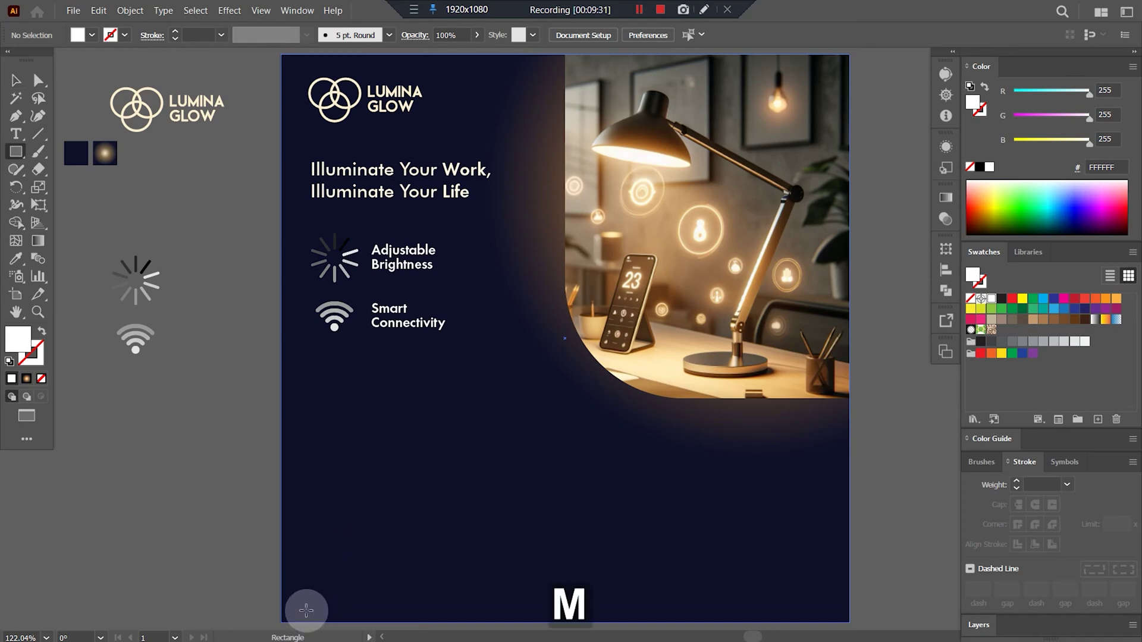
{"action": "left_click_drag", "start_coordinate": [281, 622], "coordinate": [503, 399]}
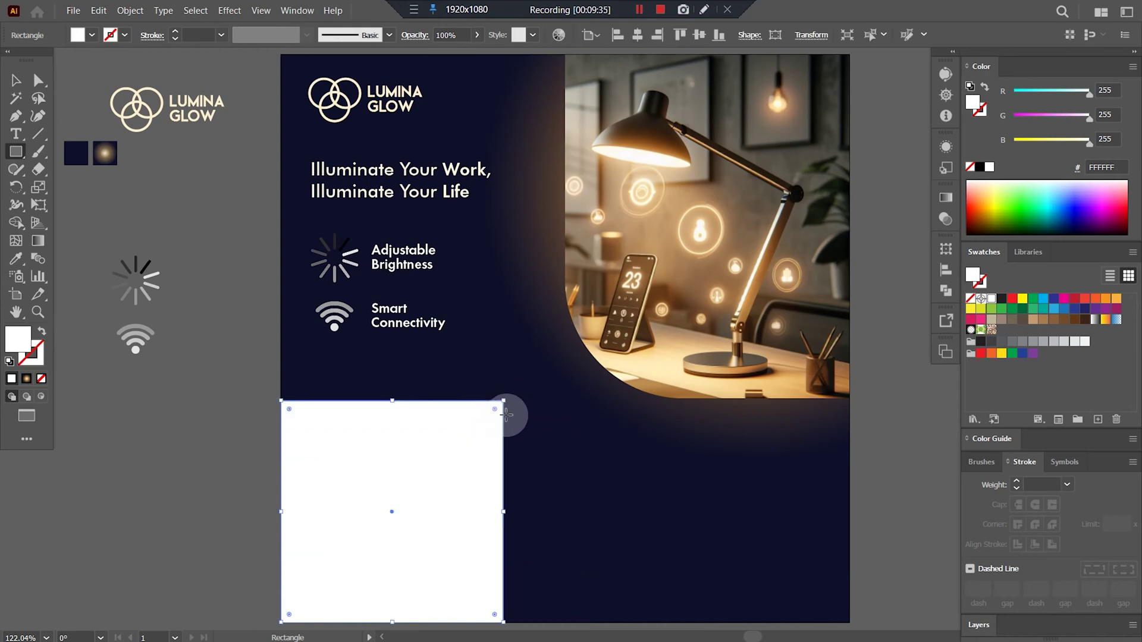
{"action": "key", "text": "a"}
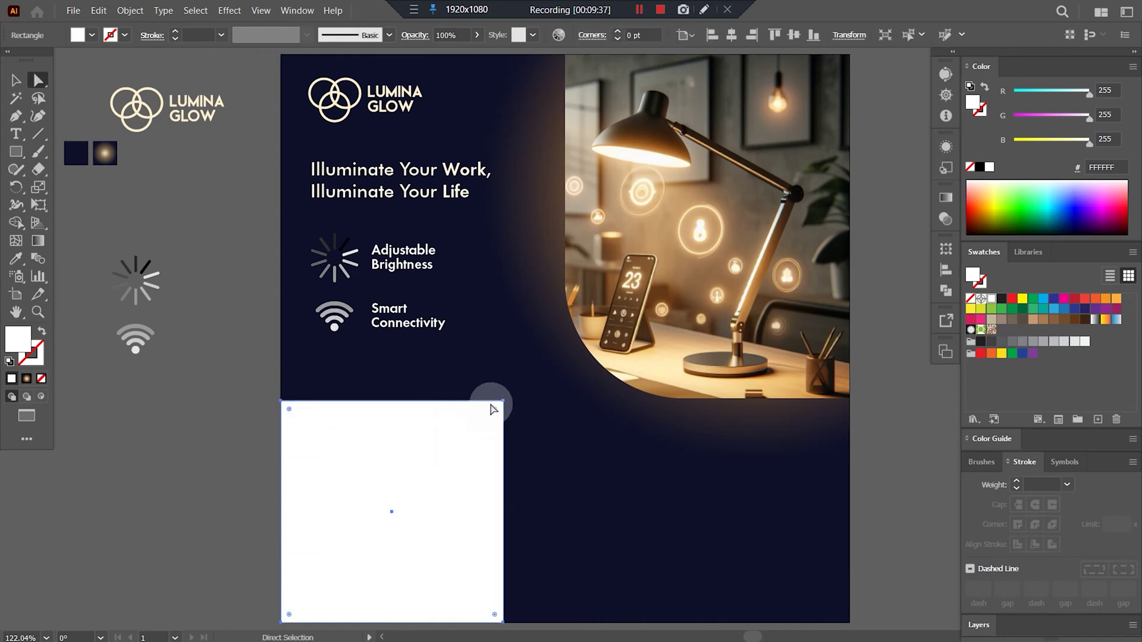
{"action": "key", "text": "i"}
{"action": "left_click", "coordinate": [410, 182], "text": "shift"}
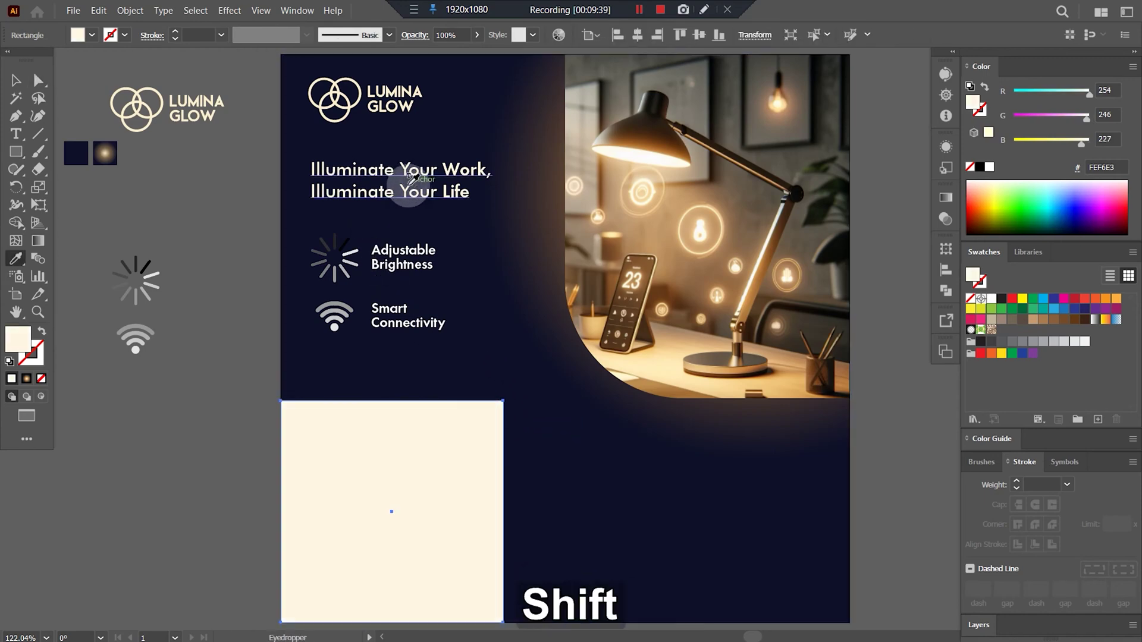
{"action": "key", "text": "a"}
{"action": "key", "text": "a"}
{"action": "left_click", "coordinate": [694, 434]}
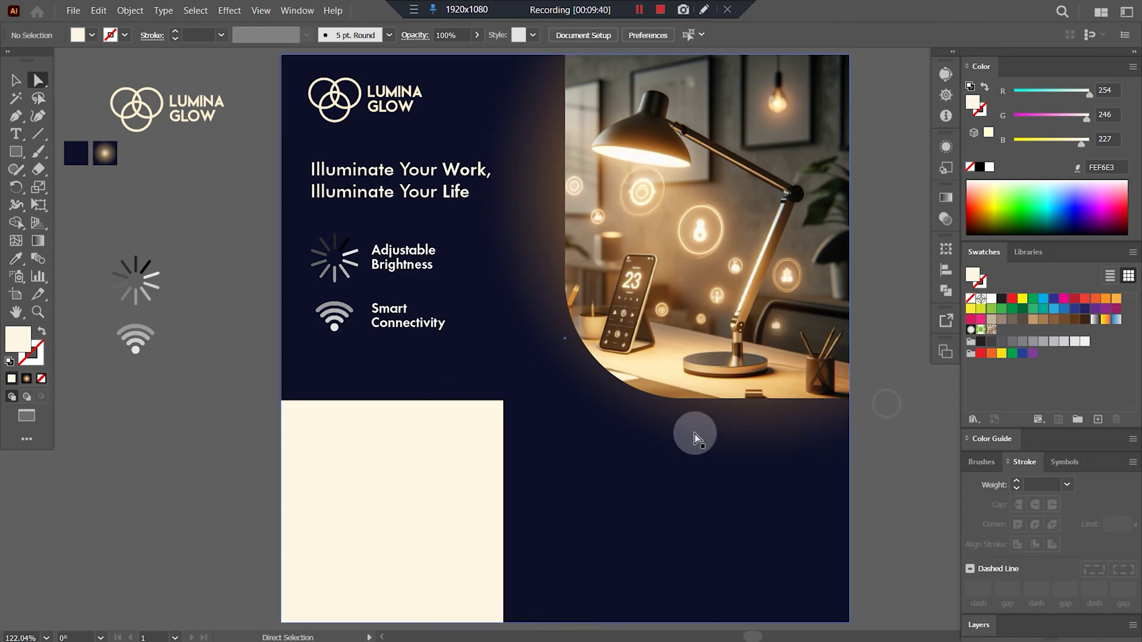
Step: Fully round all corners of the cream square except the one in the artboard's corner, and enlarge the shape slightly
{"action": "left_click", "coordinate": [470, 469]}
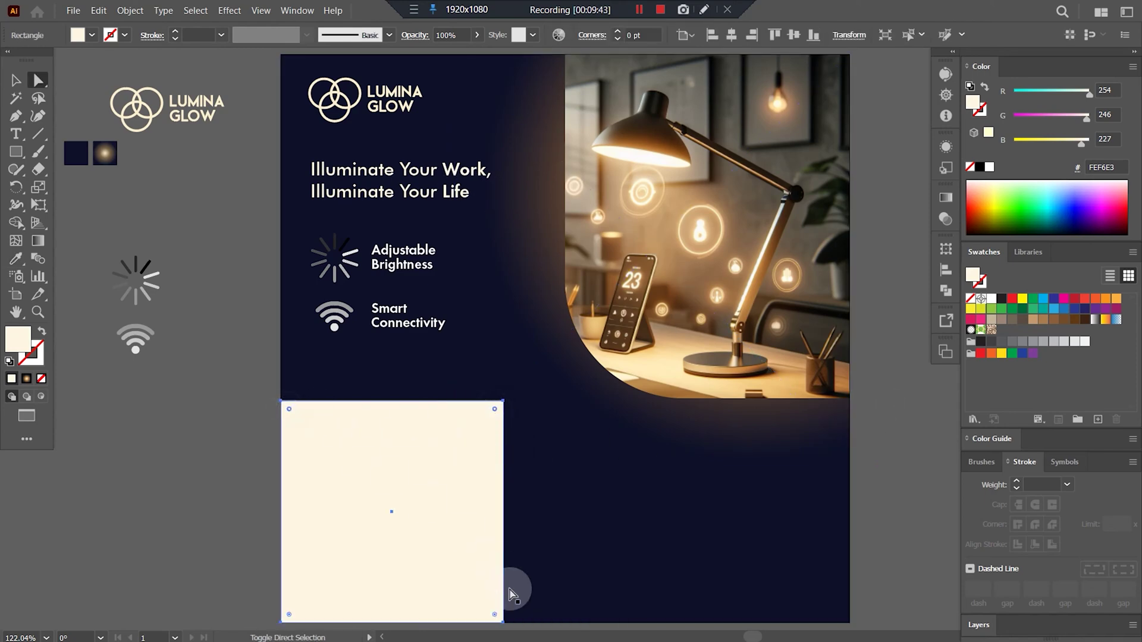
{"action": "left_click_drag", "start_coordinate": [493, 618], "coordinate": [167, 441]}
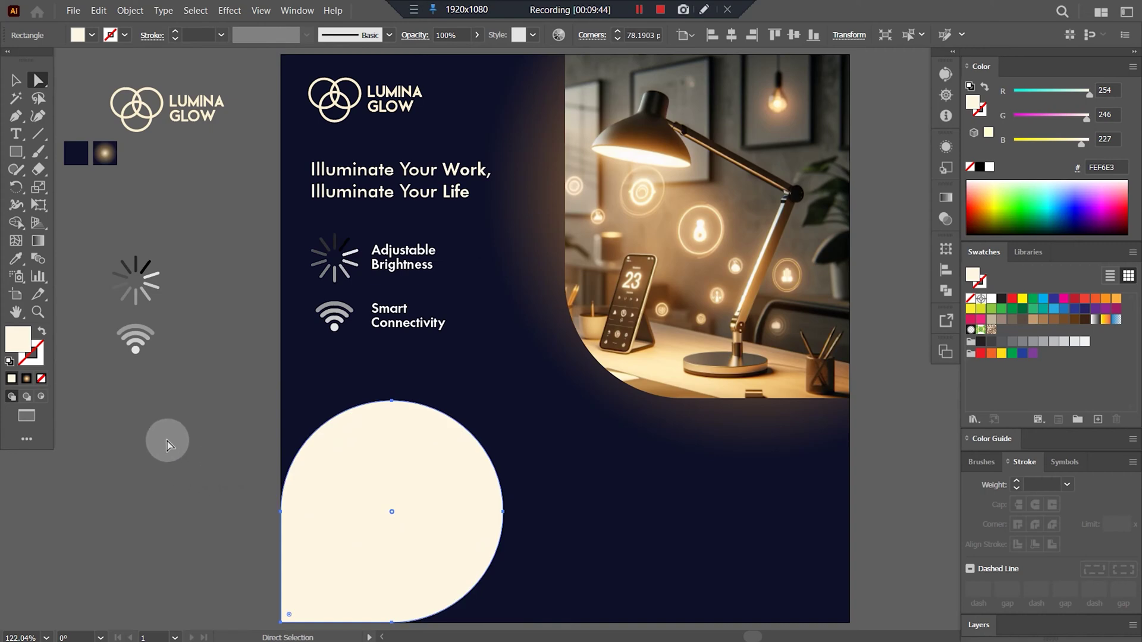
{"action": "left_click", "coordinate": [507, 403]}
{"action": "left_click", "coordinate": [448, 471]}
{"action": "key", "text": "v"}
{"action": "left_click_drag", "start_coordinate": [505, 402], "coordinate": [512, 391]}
{"action": "left_click", "coordinate": [866, 390]}
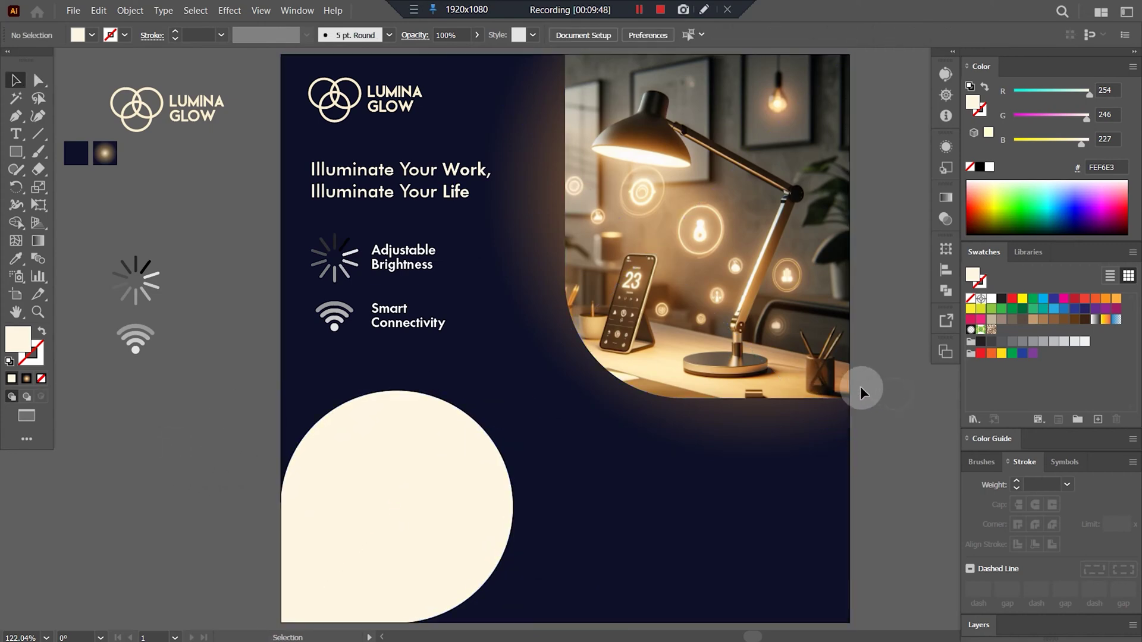
Step: Draw a circle centred in the cream shape, leaving a cream ring around it, and fill it with the background's navy 0E1128
{"action": "key", "text": "l"}
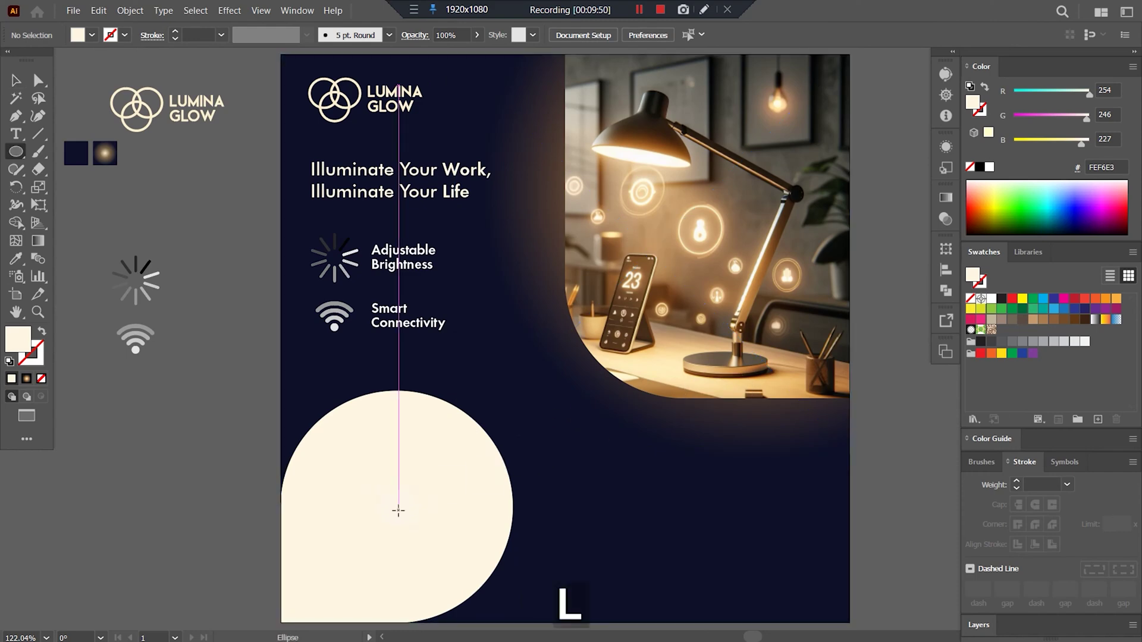
{"action": "left_click_drag", "start_coordinate": [396, 508], "coordinate": [492, 542]}
{"action": "key", "text": "i"}
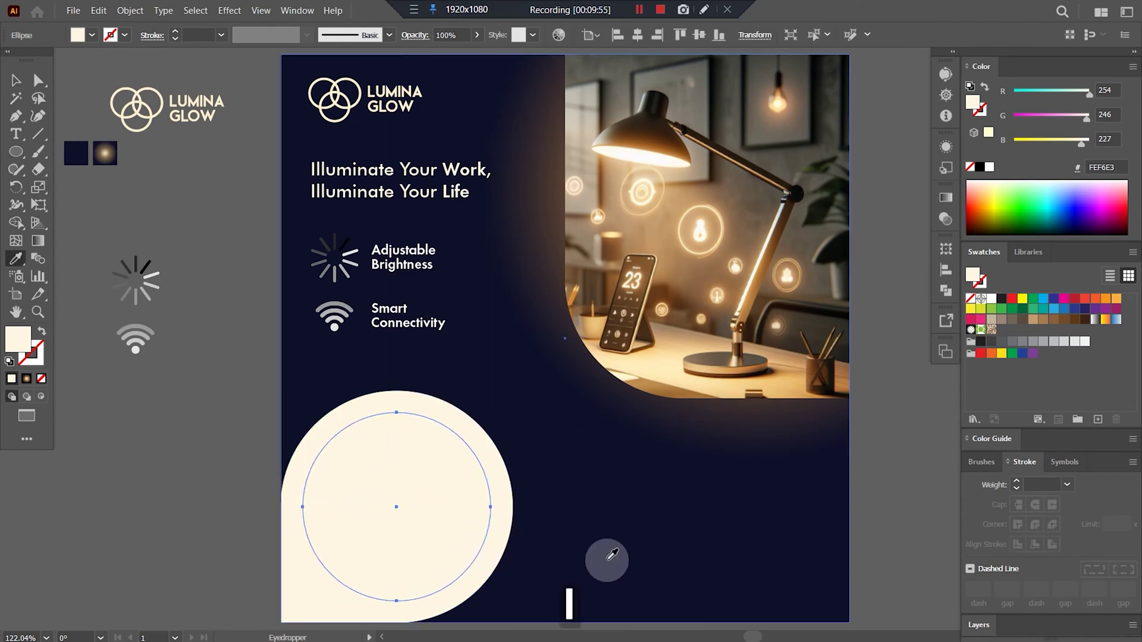
{"action": "left_click", "coordinate": [606, 557]}
{"action": "left_click", "coordinate": [617, 551], "text": "shift"}
{"action": "key", "text": "a"}
{"action": "left_click", "coordinate": [906, 440]}
{"action": "left_click", "coordinate": [440, 503]}
{"action": "key", "text": "i"}
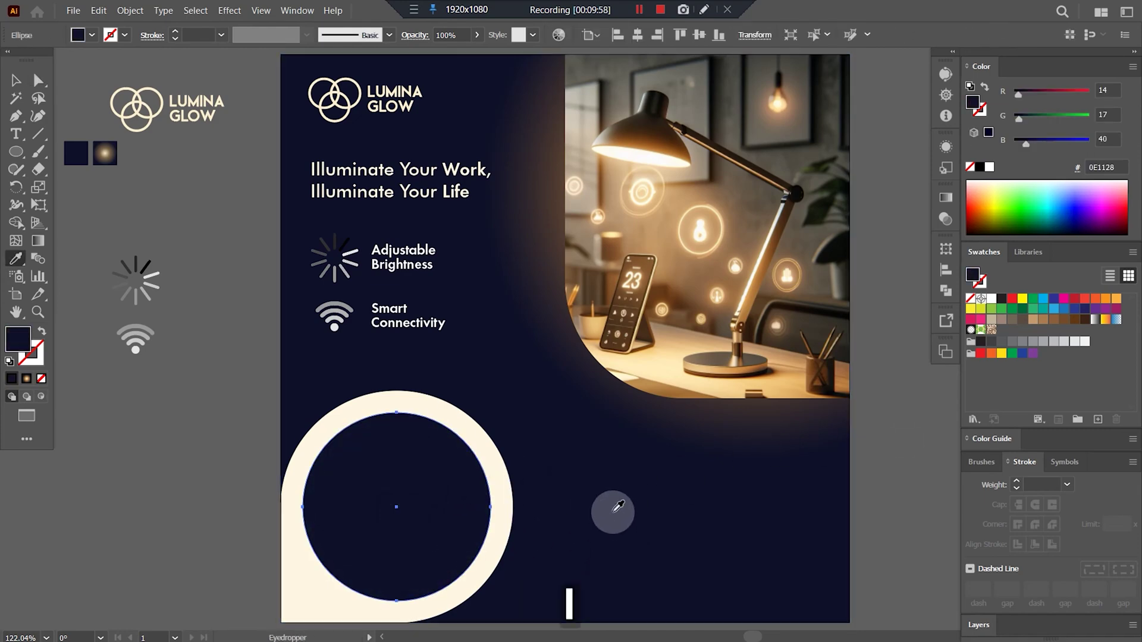
{"action": "left_click", "coordinate": [593, 506], "text": "shift"}
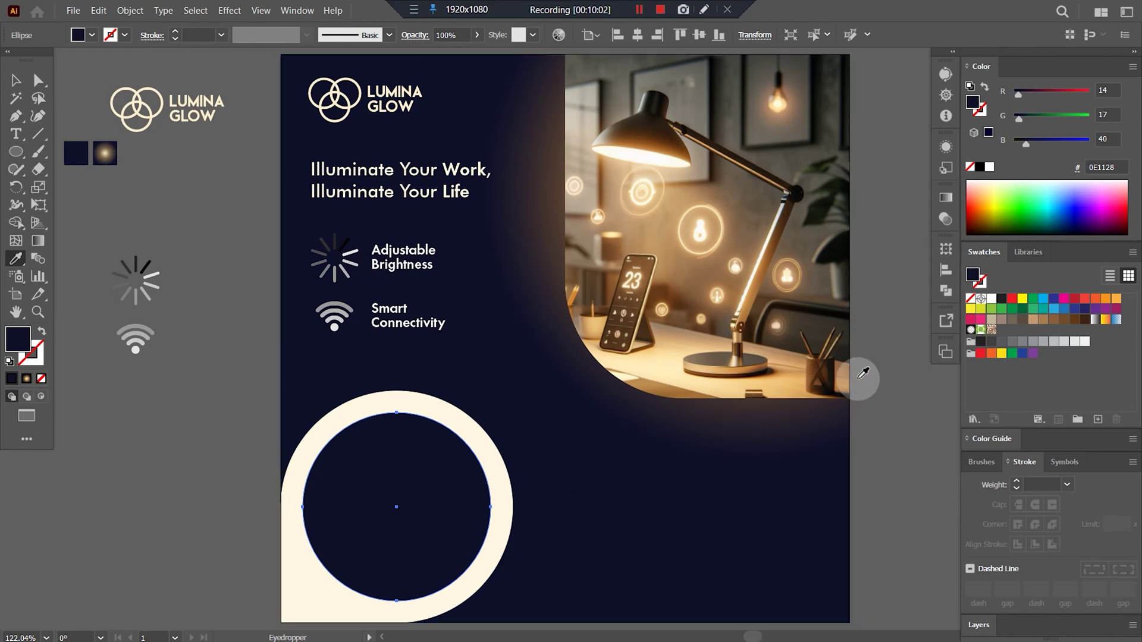
{"action": "key", "text": "a"}
{"action": "left_click", "coordinate": [885, 367]}
{"action": "left_click", "coordinate": [370, 476]}
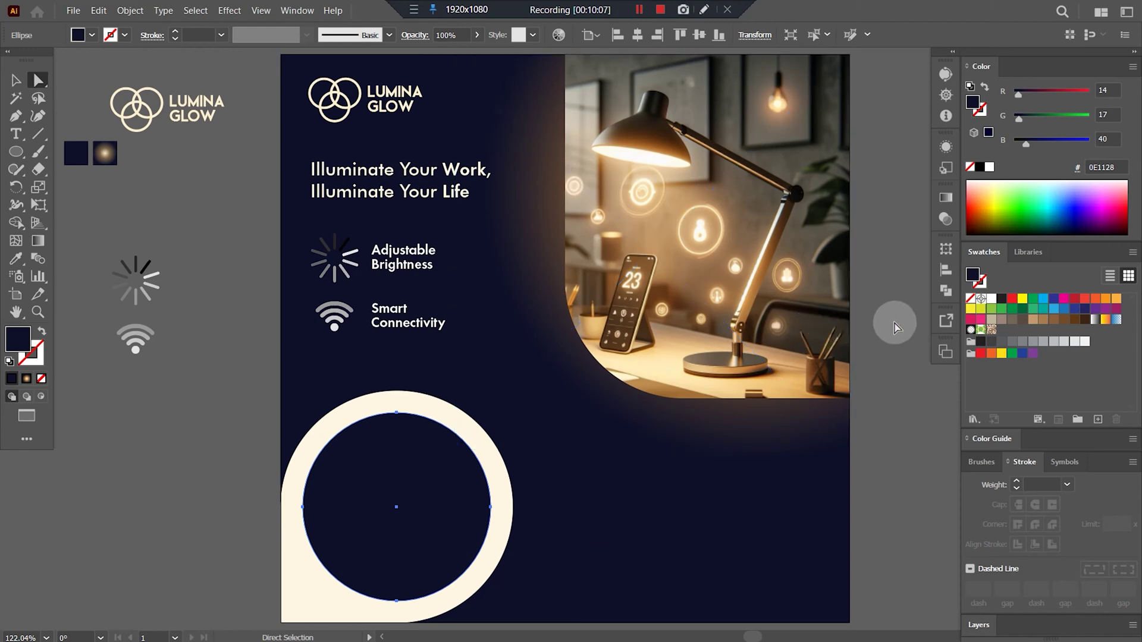
{"action": "left_click", "coordinate": [855, 313]}
{"action": "key", "text": "v"}
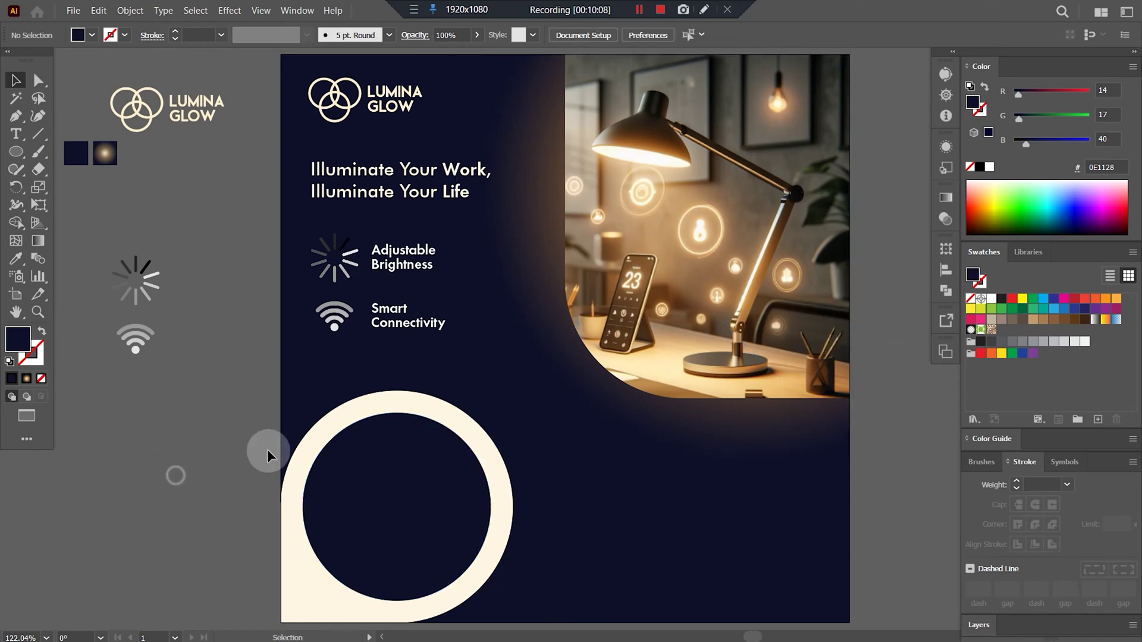
Step: Add the price text "$79.99" on the empty navy area beside the round badge
{"action": "key", "text": "t"}
{"action": "left_click", "coordinate": [611, 485]}
{"action": "key", "text": "Caps_Lock"}
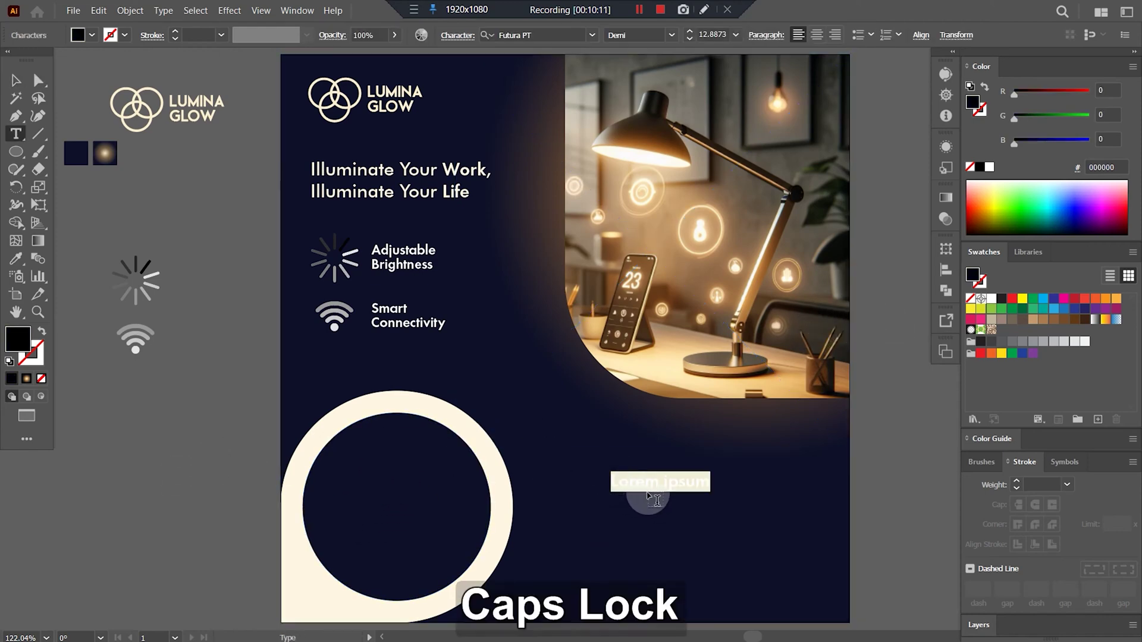
{"action": "key", "text": "shift"}
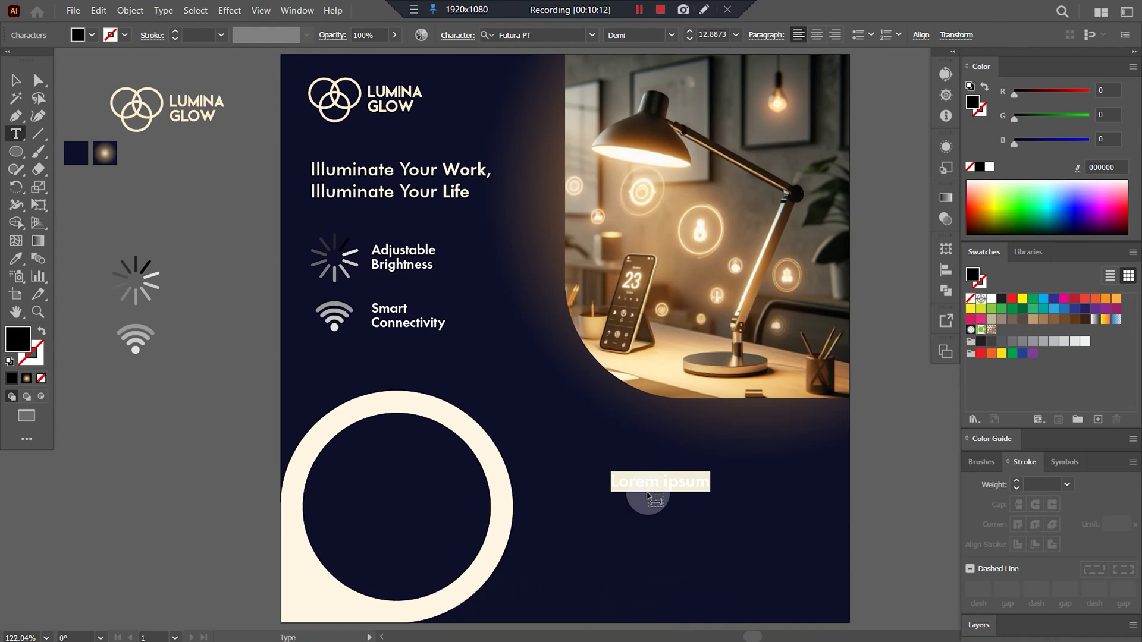
{"action": "type", "text": "$"}
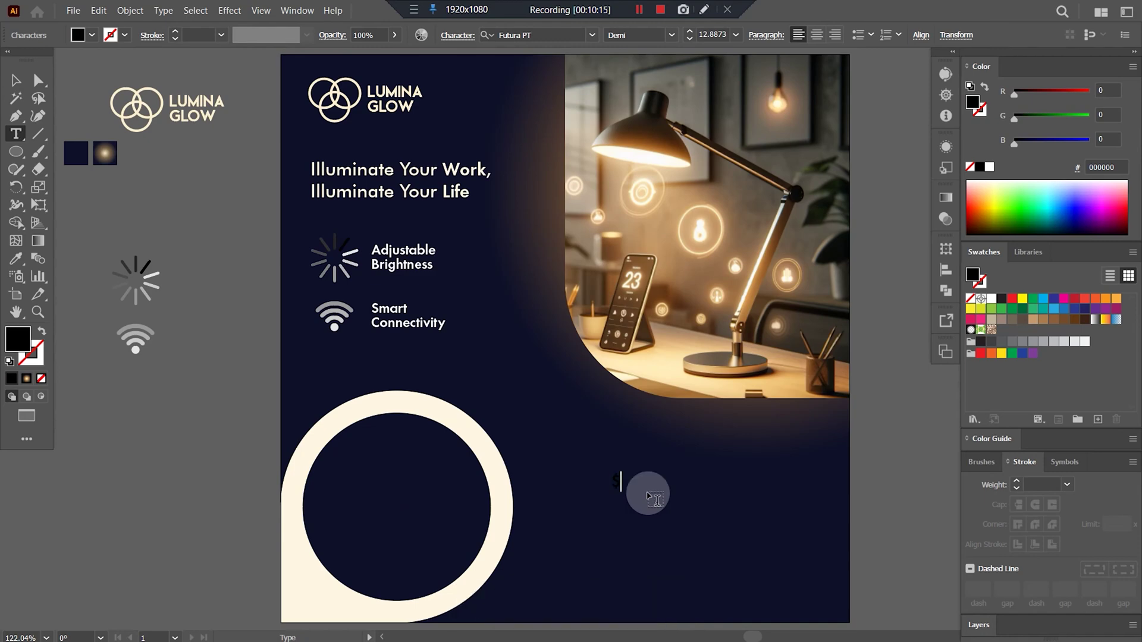
{"action": "type", "text": "79"}
{"action": "key", "text": "BackSpace"}
{"action": "type", "text": "79.99"}
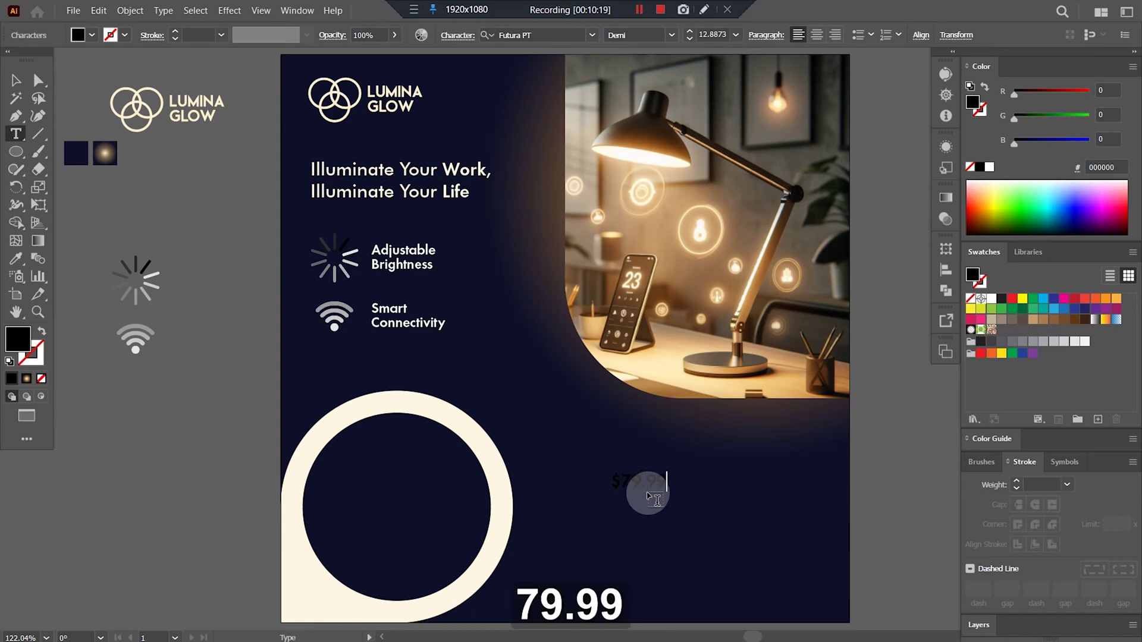
{"action": "key", "text": "Escape"}
Step: Place the price in white, enlarged and centred inside the navy circle, and set its font to Bebas Neue Regular
{"action": "left_click_drag", "start_coordinate": [661, 485], "coordinate": [430, 483]}
{"action": "left_click", "coordinate": [537, 35]}
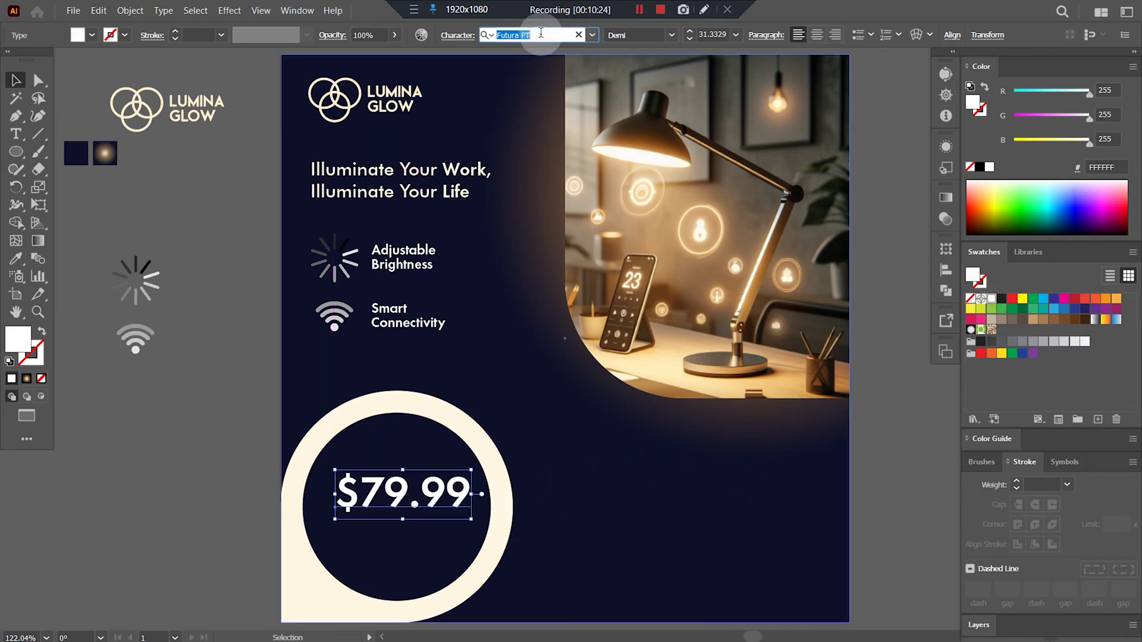
{"action": "type", "text": "B"}
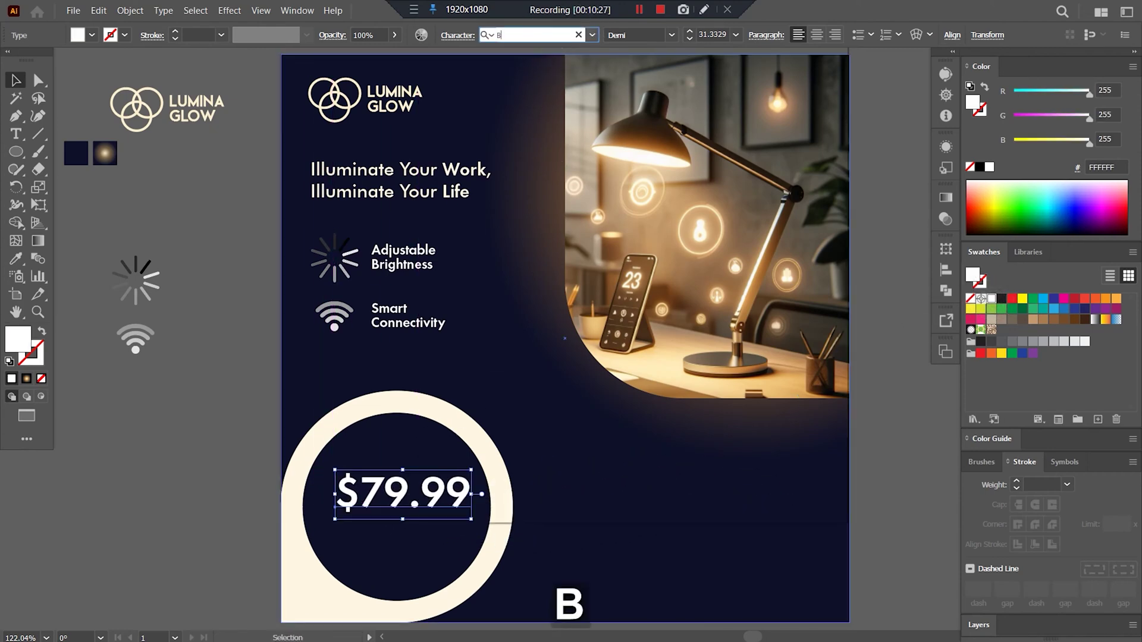
{"action": "type", "text": "EBA"}
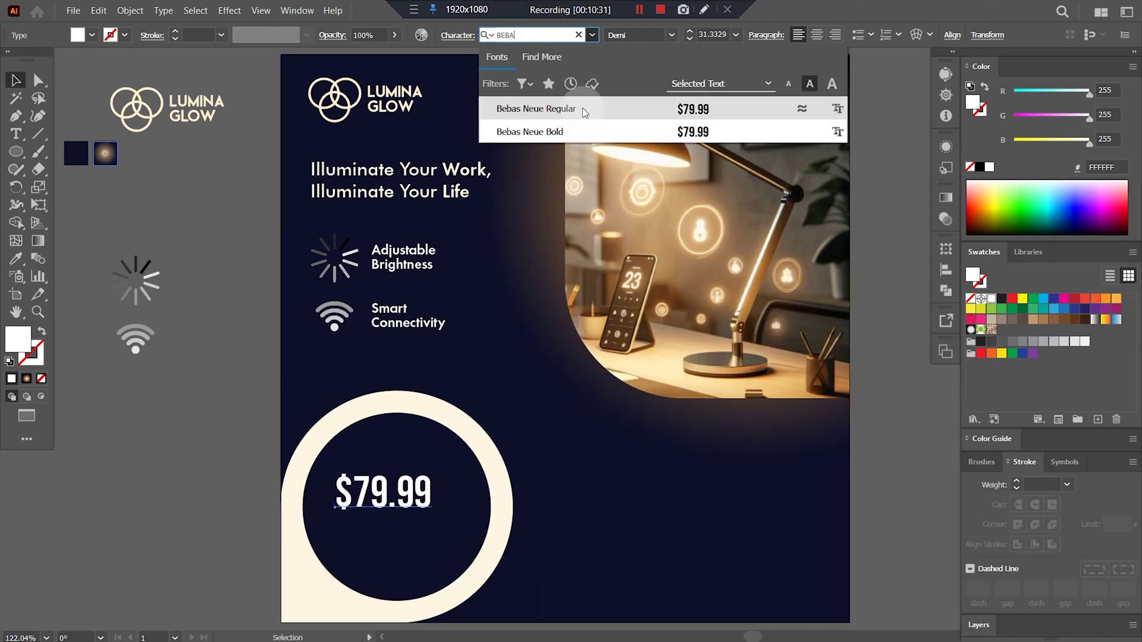
{"action": "left_click", "coordinate": [583, 108]}
{"action": "left_click", "coordinate": [446, 491], "text": "shift"}
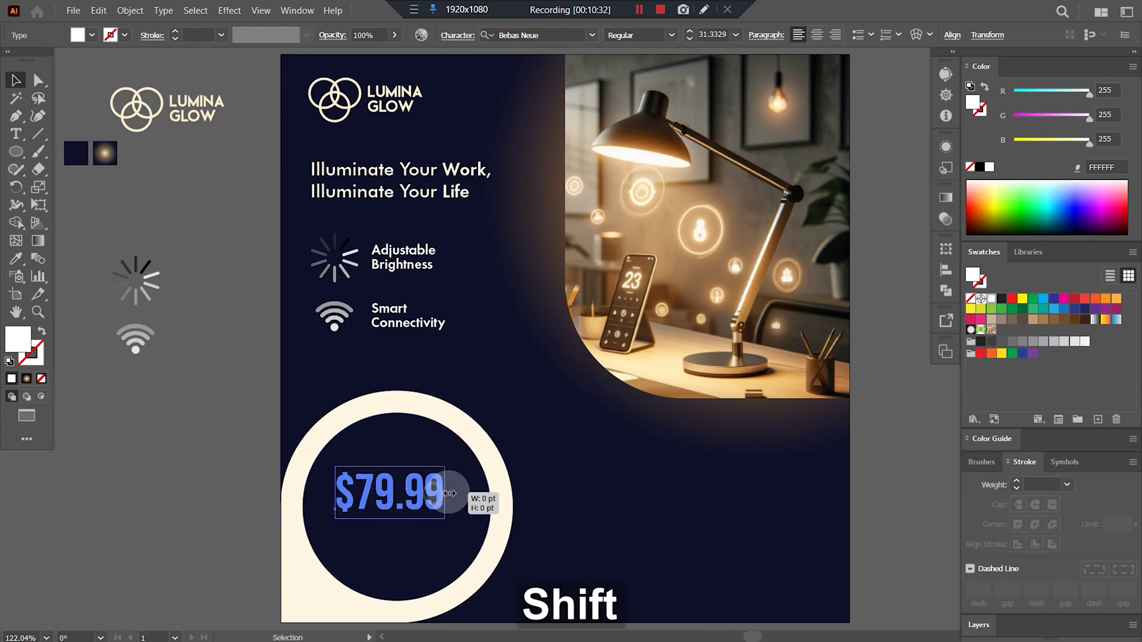
{"action": "left_click_drag", "start_coordinate": [466, 492], "coordinate": [445, 496]}
Step: Start a Zig Zag distortion on the navy circle behind the price, with smooth points
{"action": "key", "text": "a"}
{"action": "left_click", "coordinate": [410, 429]}
{"action": "key", "text": "Caps_Lock"}
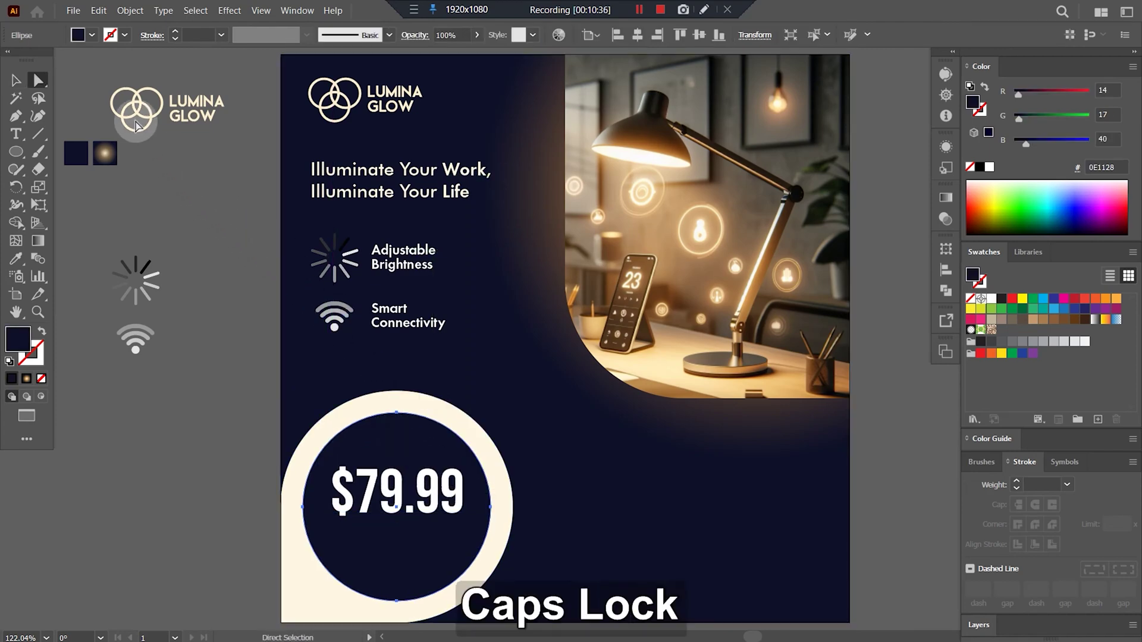
{"action": "left_click", "coordinate": [136, 13]}
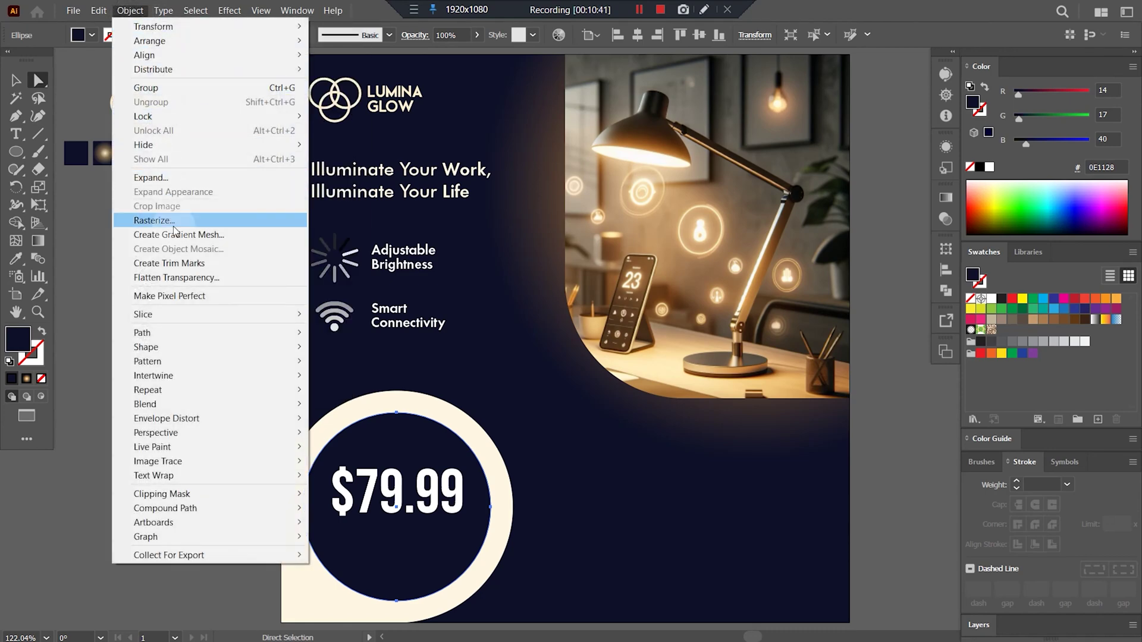
{"action": "left_click", "coordinate": [215, 16]}
{"action": "left_click", "coordinate": [216, 13]}
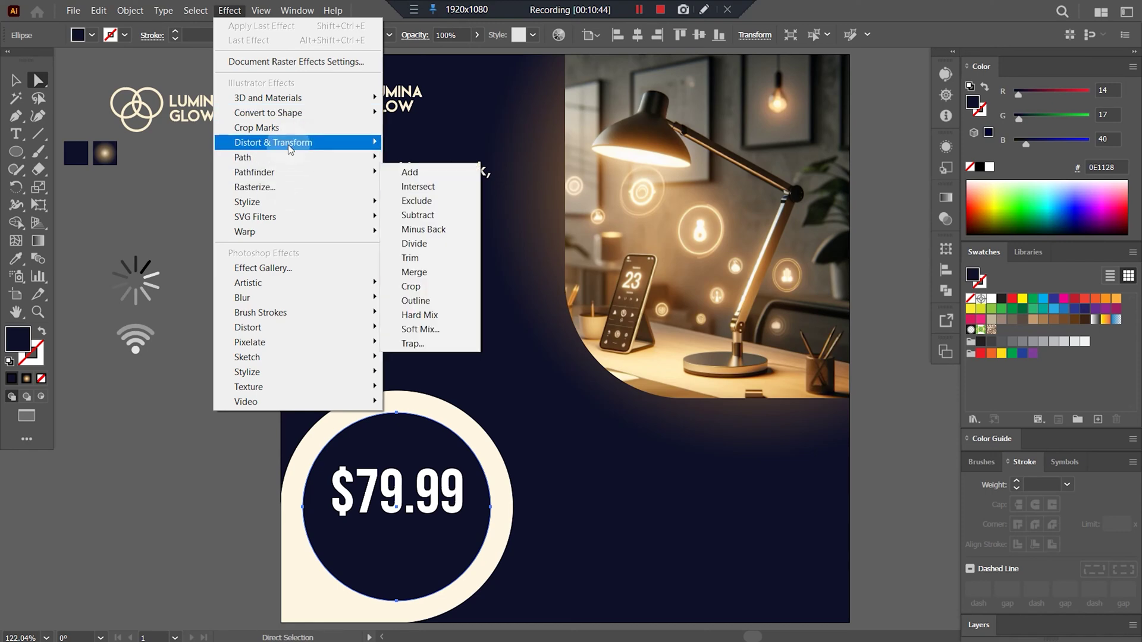
{"action": "mouse_move", "coordinate": [300, 142]}
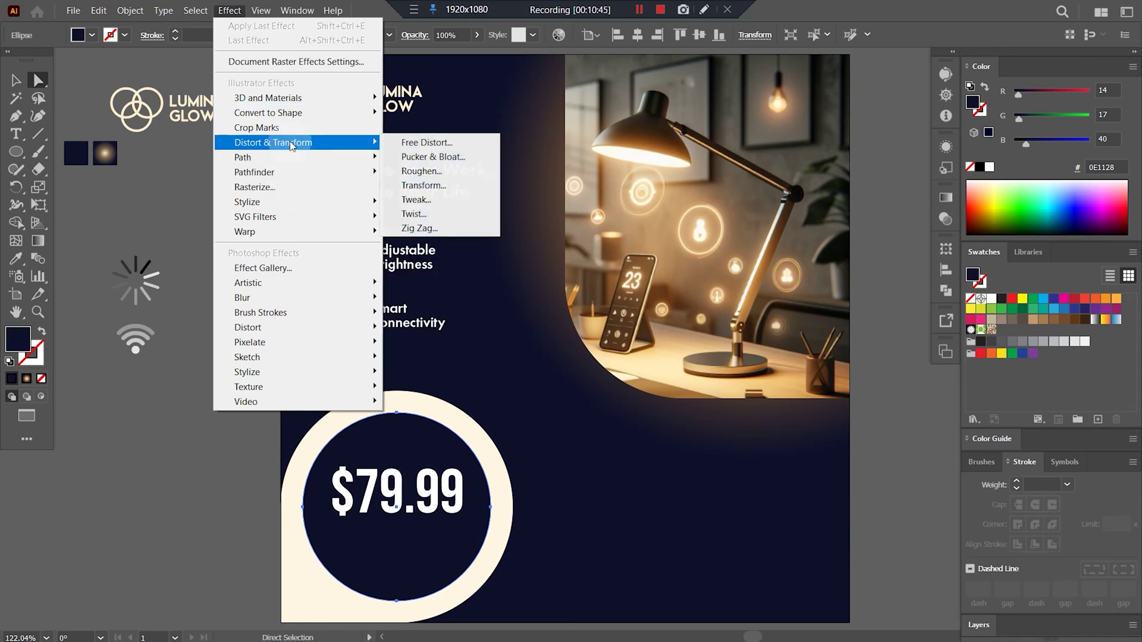
{"action": "left_click", "coordinate": [424, 227]}
{"action": "left_click", "coordinate": [784, 302]}
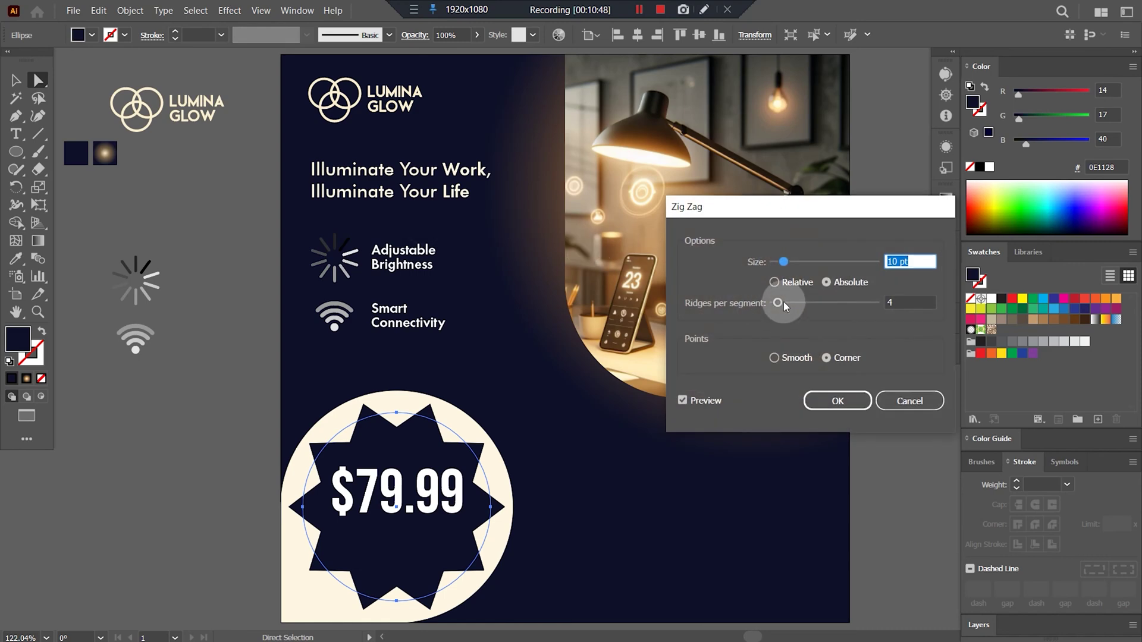
{"action": "left_click", "coordinate": [782, 364]}
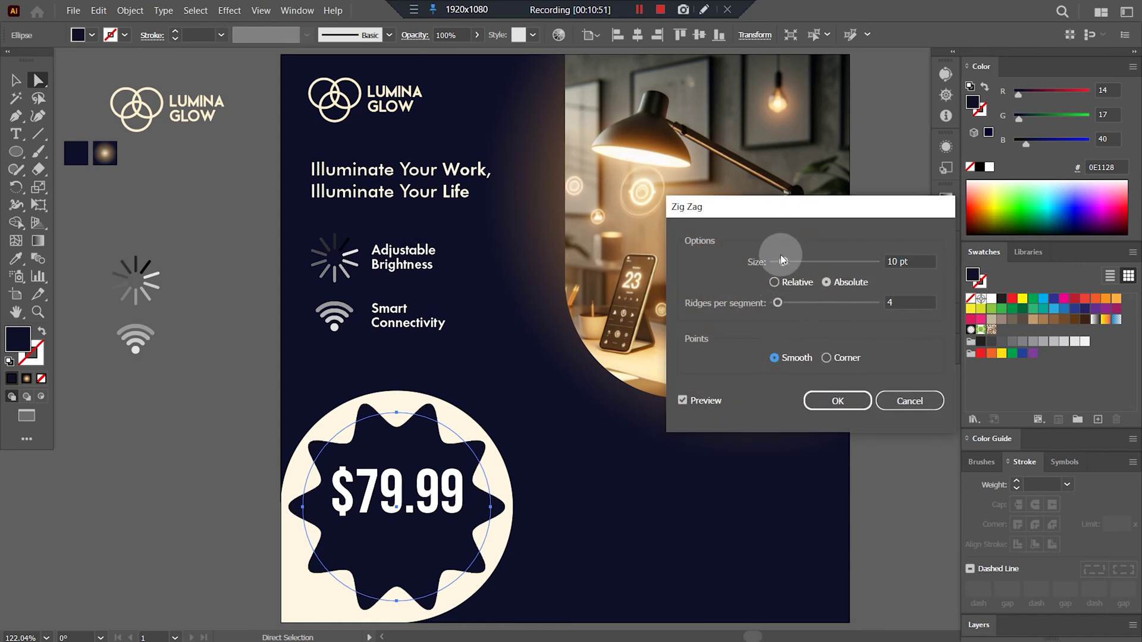
Step: Set the zig zag to an absolute size of 4 pt with 4 ridges per segment and apply it
{"action": "mouse_move", "coordinate": [785, 263]}
{"action": "left_mouse_down"}
{"action": "mouse_move", "coordinate": [801, 261]}
{"action": "mouse_move", "coordinate": [781, 265]}
{"action": "mouse_move", "coordinate": [780, 305]}
{"action": "mouse_move", "coordinate": [783, 263]}
{"action": "left_mouse_up"}
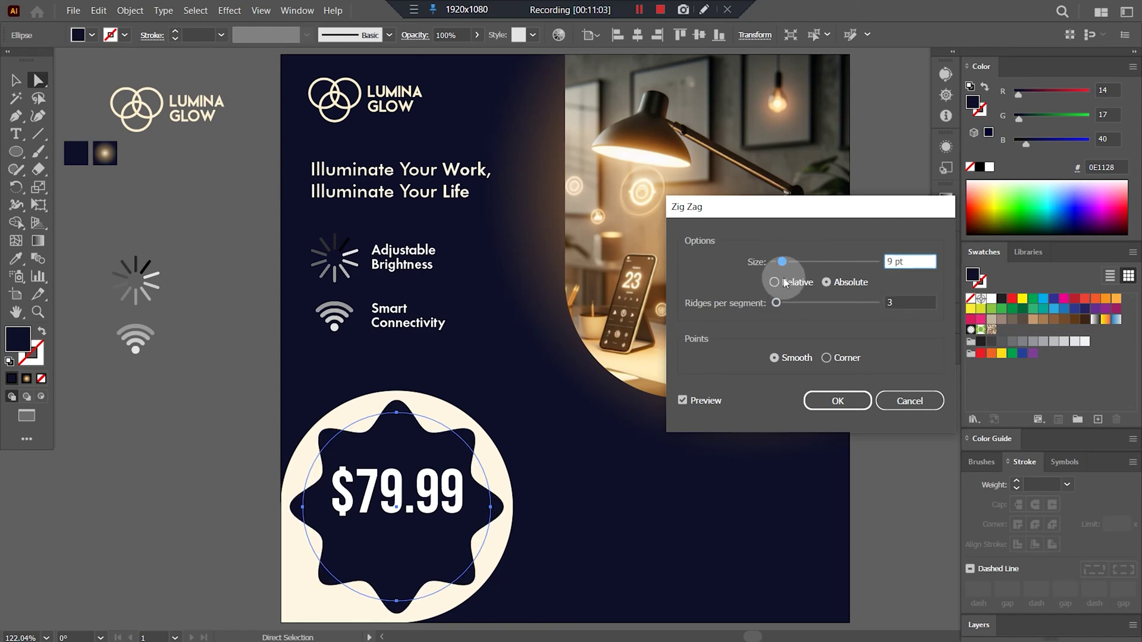
{"action": "left_click_drag", "start_coordinate": [783, 262], "coordinate": [780, 303]}
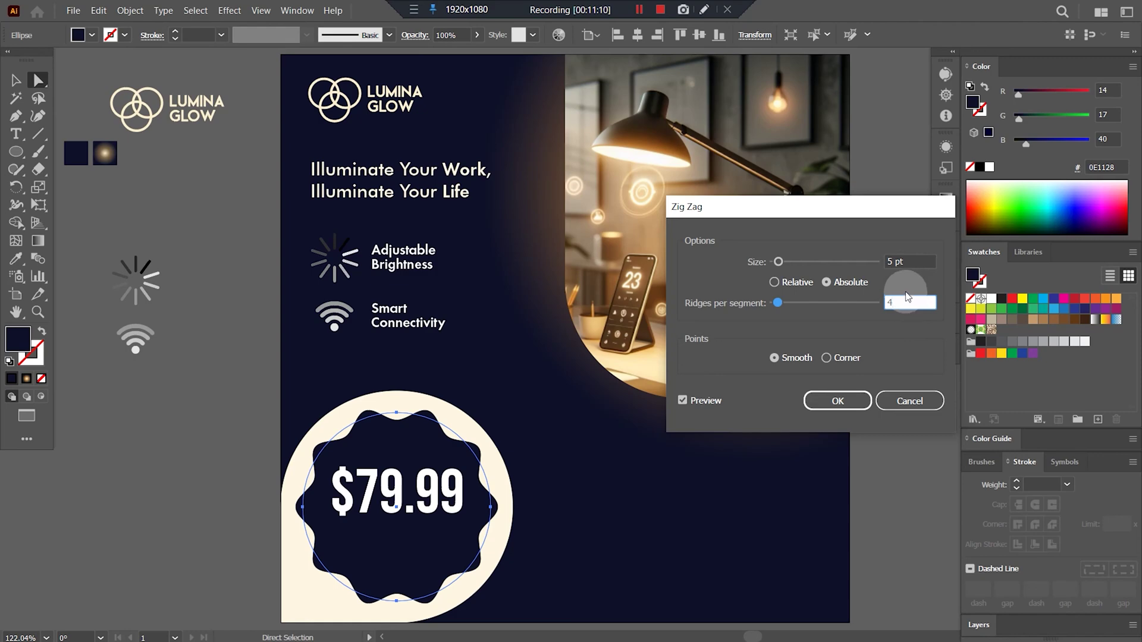
{"action": "left_click", "coordinate": [904, 261]}
{"action": "key", "text": "Up"}
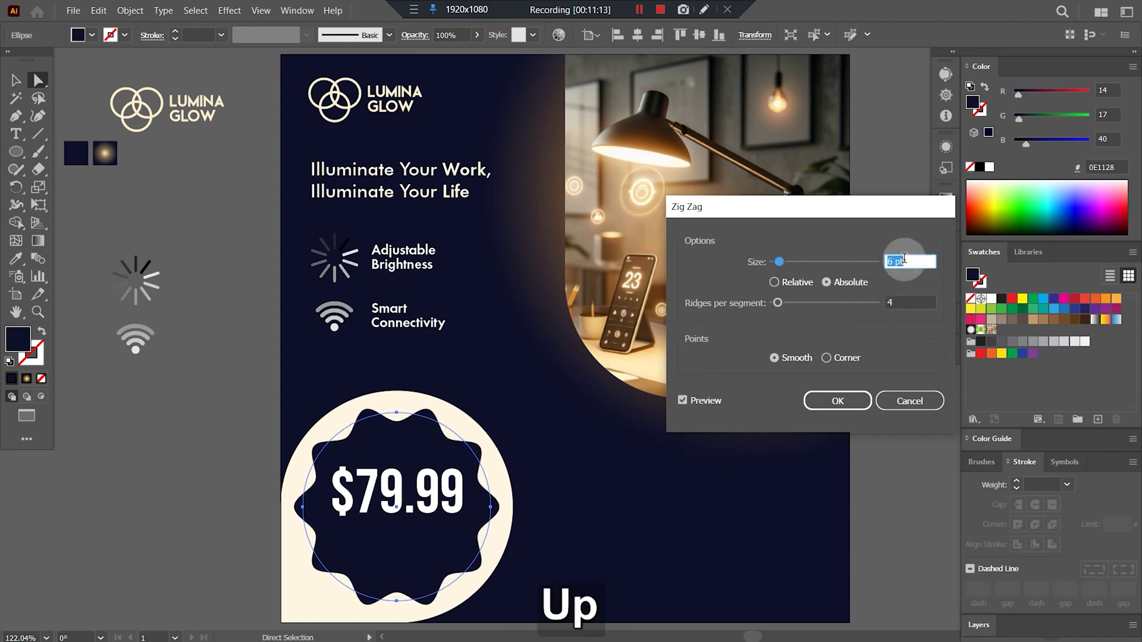
{"action": "left_click", "coordinate": [854, 404]}
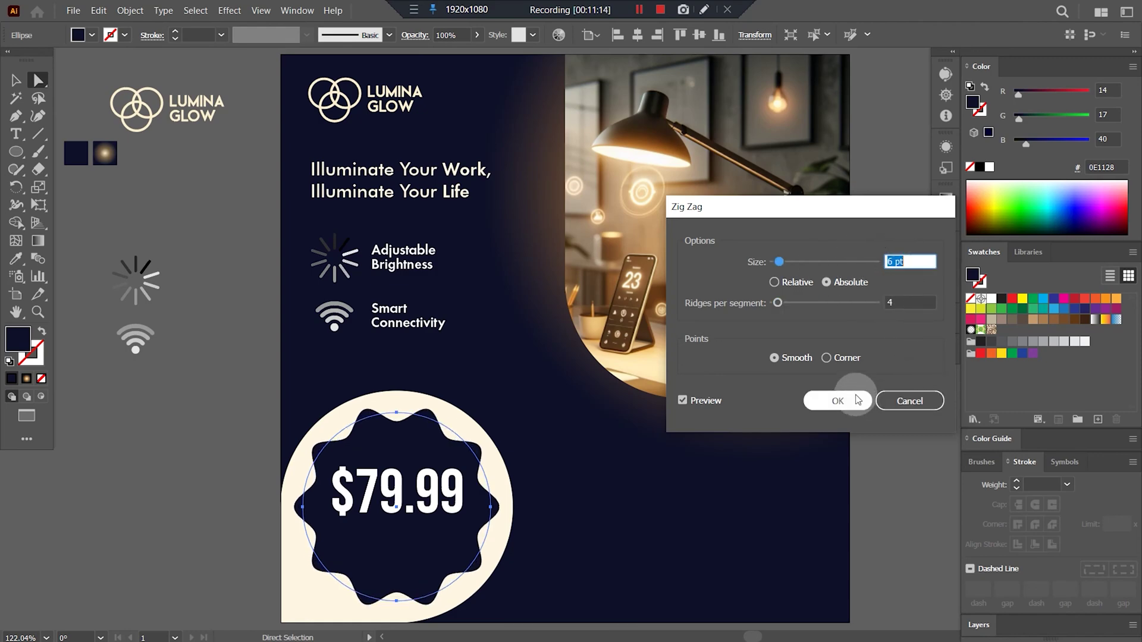
{"action": "key", "text": "Down"}
{"action": "key", "text": "Down"}
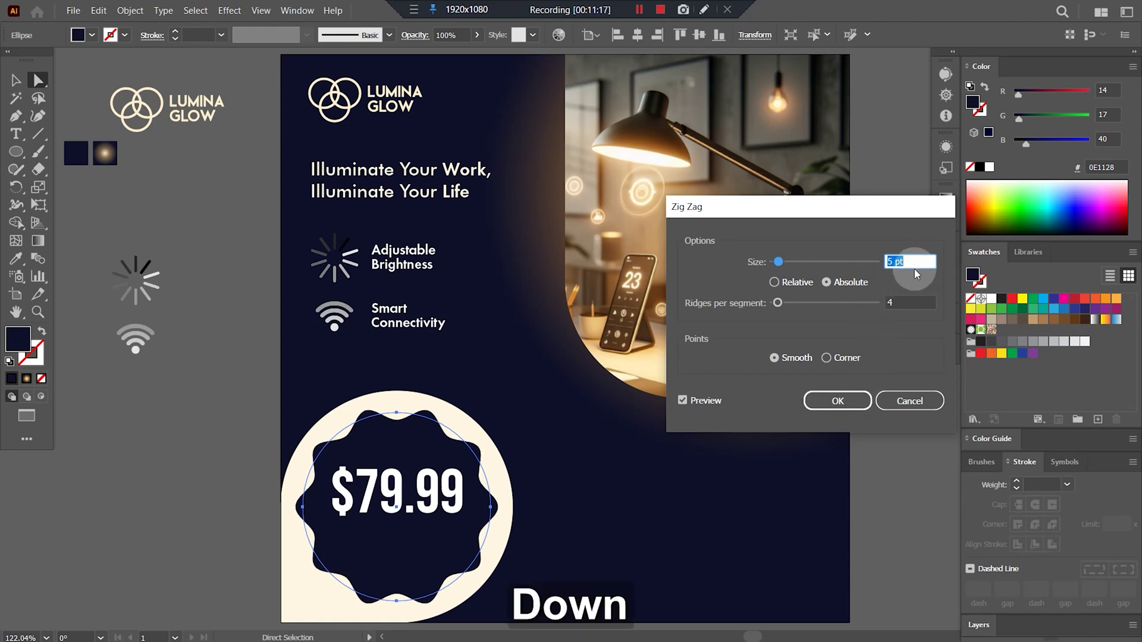
{"action": "left_click", "coordinate": [838, 401]}
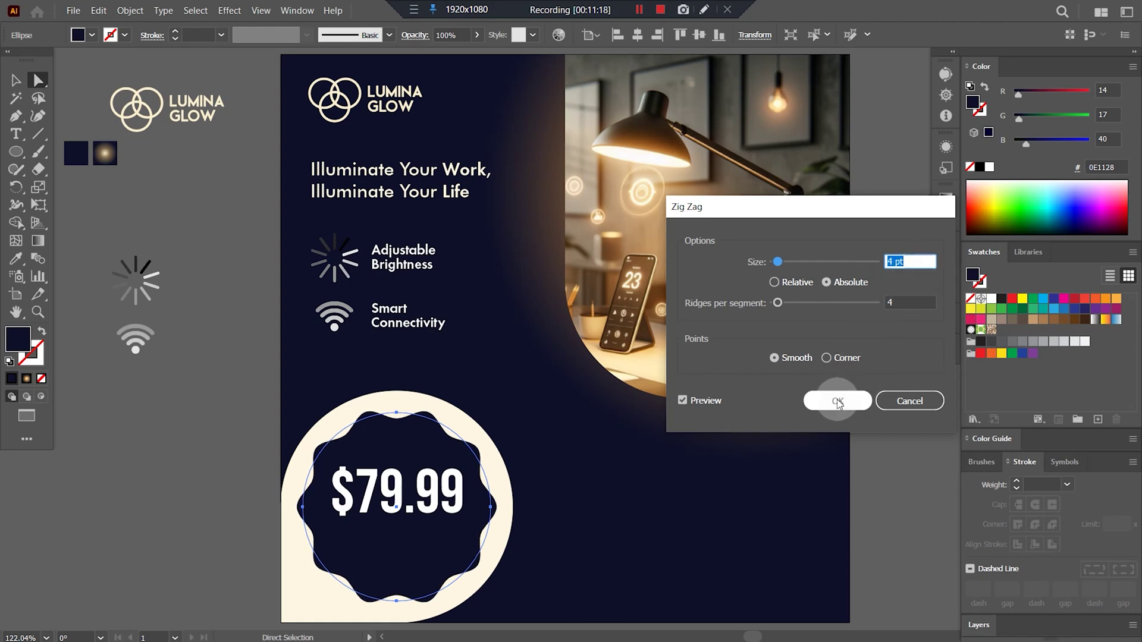
Step: Recolour the "$79.99" text with the cream FEF6E3 sampled from the badge shape
{"action": "key", "text": "v"}
{"action": "left_click", "coordinate": [873, 352]}
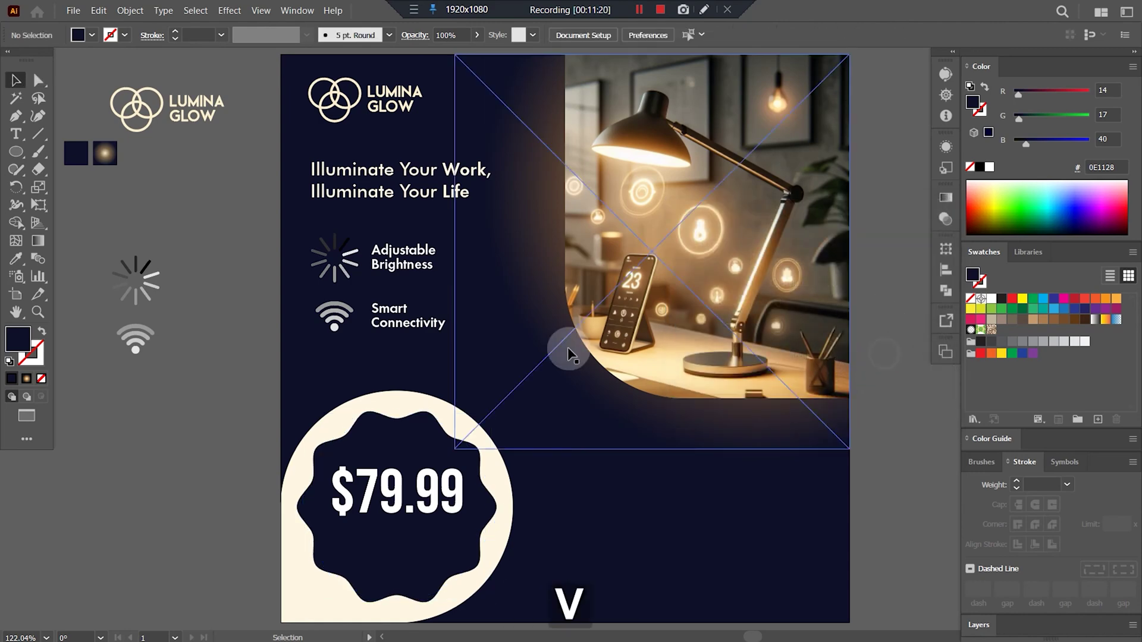
{"action": "left_click", "coordinate": [414, 489]}
{"action": "left_click", "coordinate": [484, 434]}
{"action": "key", "text": "ctrl+z"}
{"action": "key", "text": "i"}
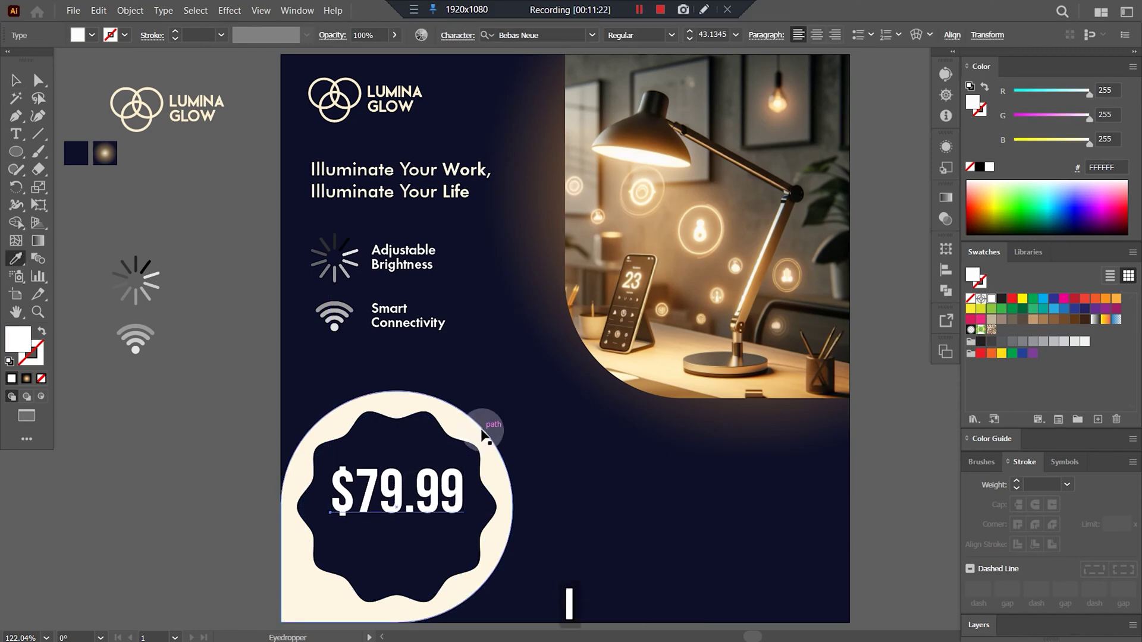
{"action": "left_click", "coordinate": [484, 434], "text": "shift"}
{"action": "key", "text": "a"}
{"action": "left_click", "coordinate": [866, 486]}
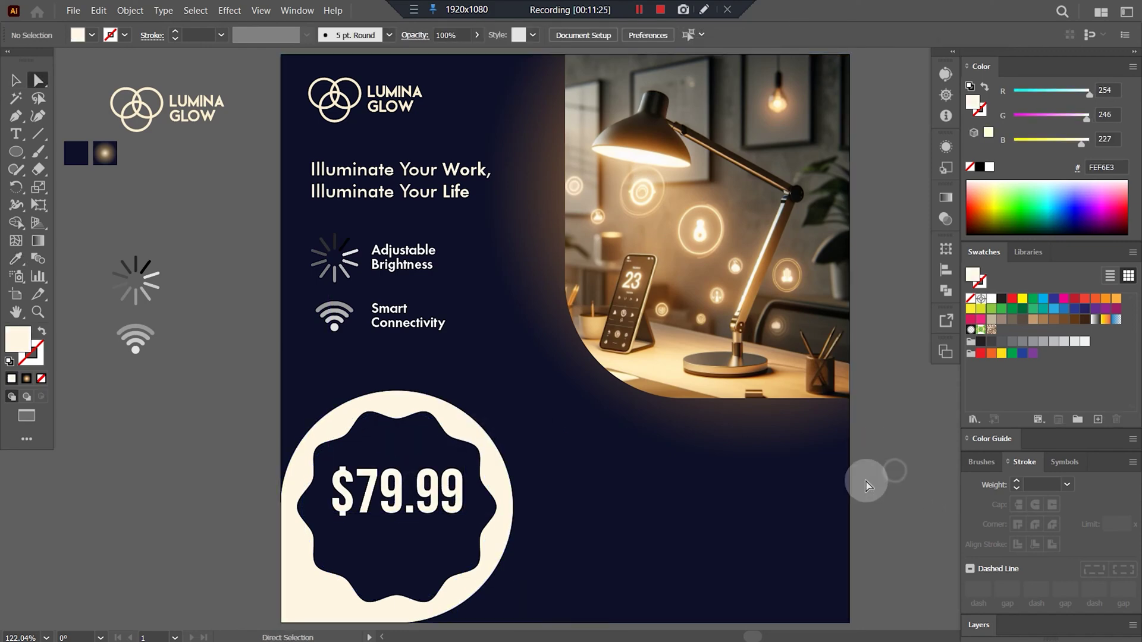
Step: Recolour the cream badge shape, both feature labels and the headline with the logo's cream FCEFD0
{"action": "left_click", "coordinate": [412, 535]}
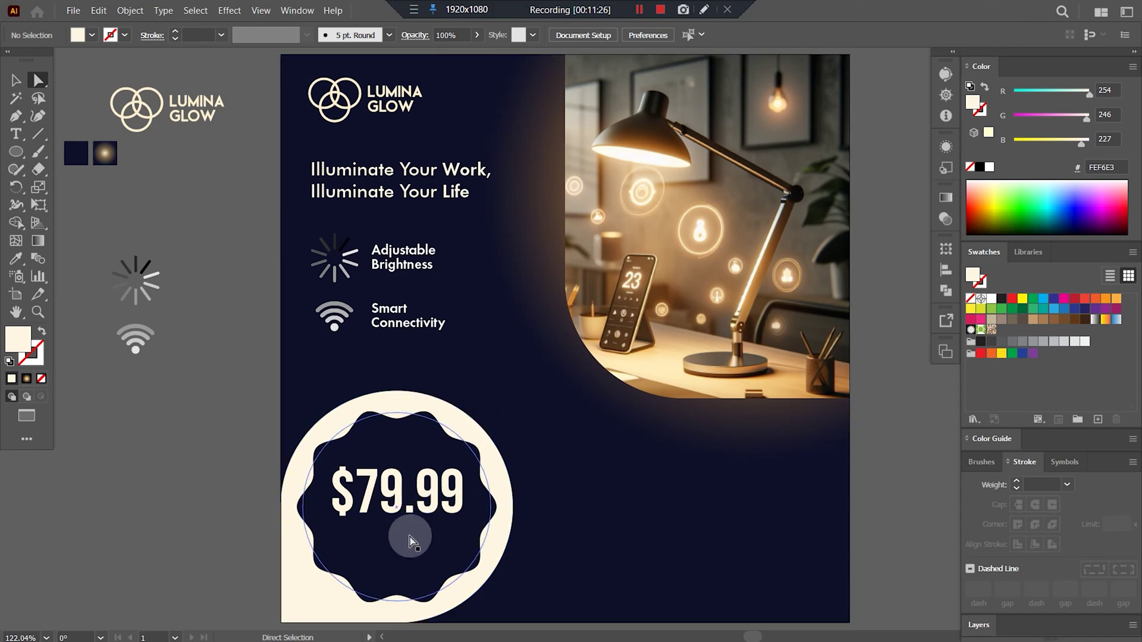
{"action": "left_click", "coordinate": [442, 410]}
{"action": "left_click", "coordinate": [408, 319], "text": "shift"}
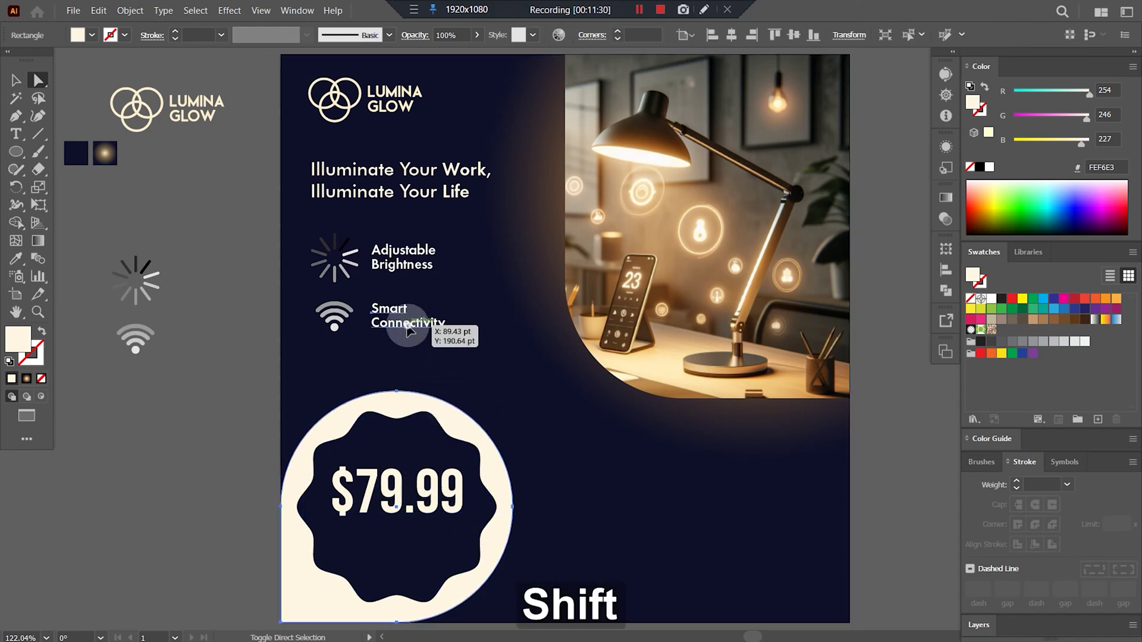
{"action": "left_click", "coordinate": [412, 244], "text": "shift"}
{"action": "left_click", "coordinate": [437, 178], "text": "shift"}
{"action": "left_click", "coordinate": [625, 182], "text": "shift"}
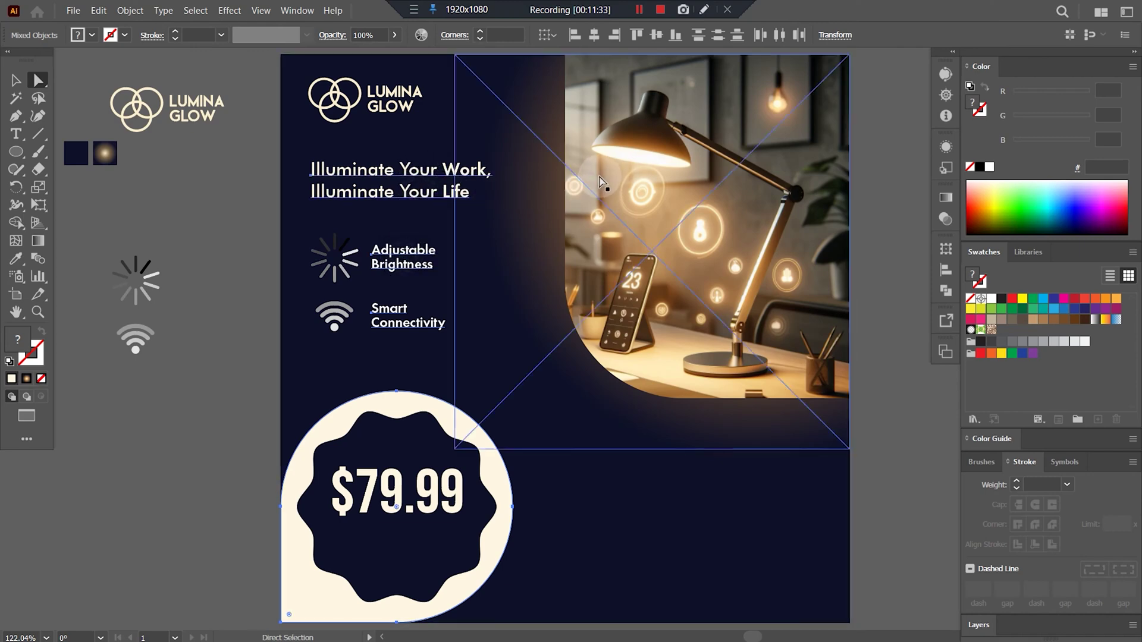
{"action": "left_click", "coordinate": [602, 182], "text": "shift"}
{"action": "key", "text": "i"}
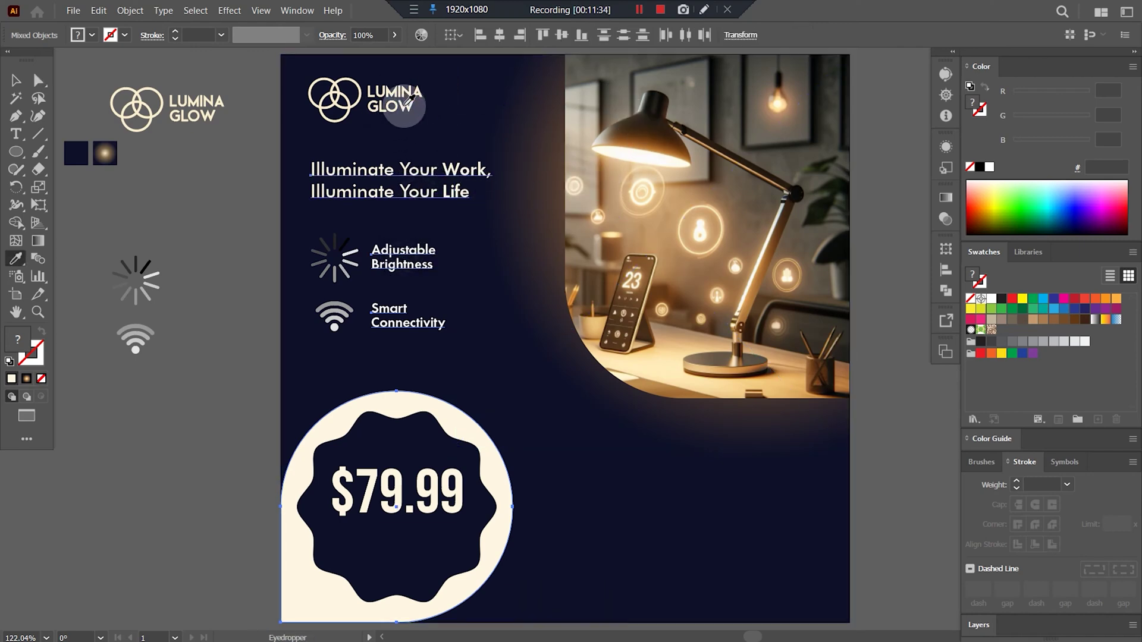
{"action": "left_click", "coordinate": [410, 103]}
{"action": "key", "text": "a"}
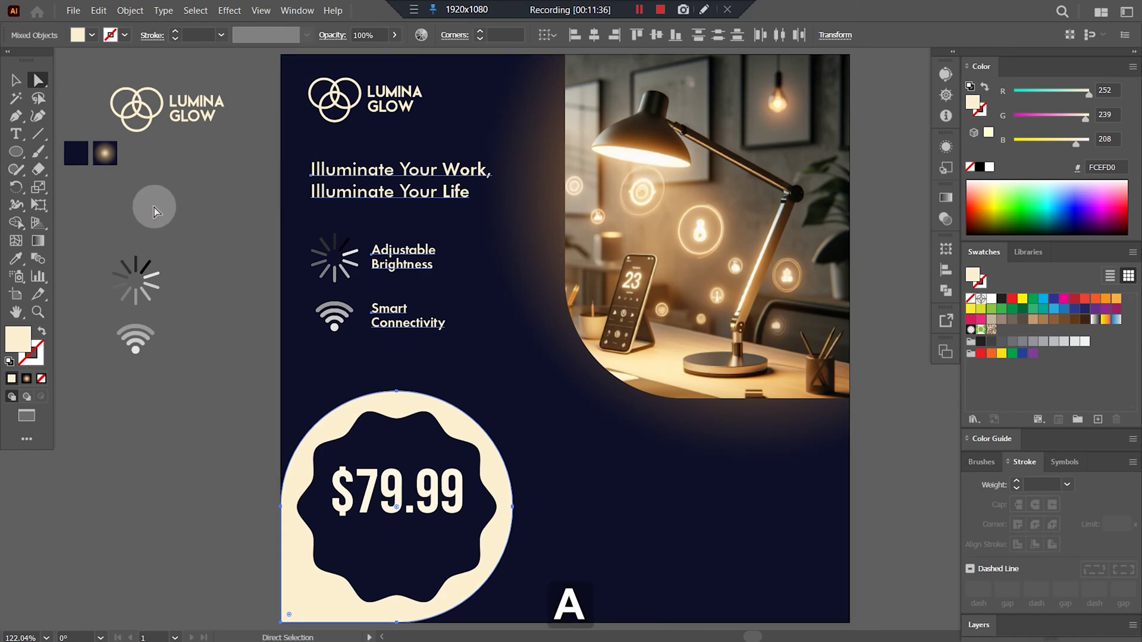
{"action": "left_click", "coordinate": [156, 209]}
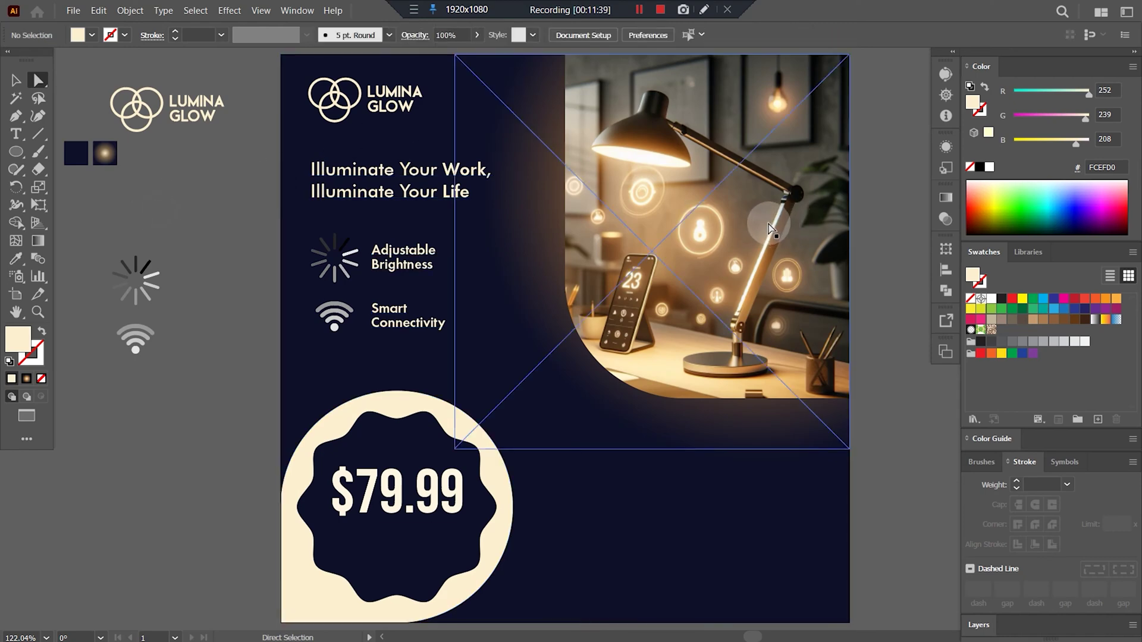
Step: Apply a drop shadow to the scalloped navy badge: Multiply, 75% opacity, 7 pt X and Y offsets, 5 pt blur, black
{"action": "left_click", "coordinate": [397, 416]}
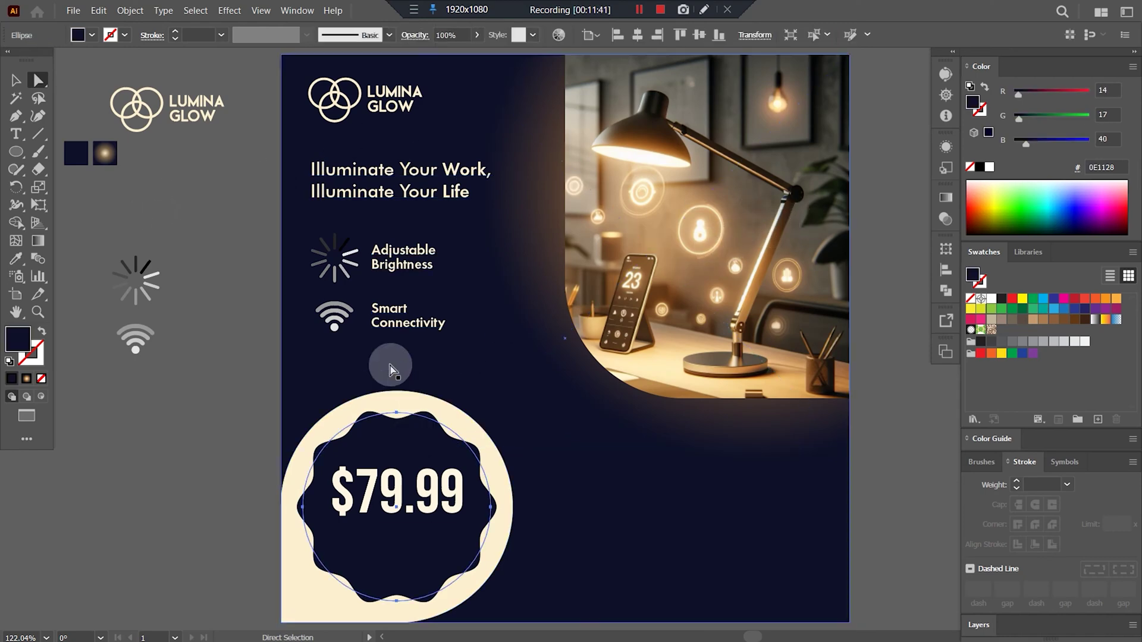
{"action": "left_click", "coordinate": [229, 11]}
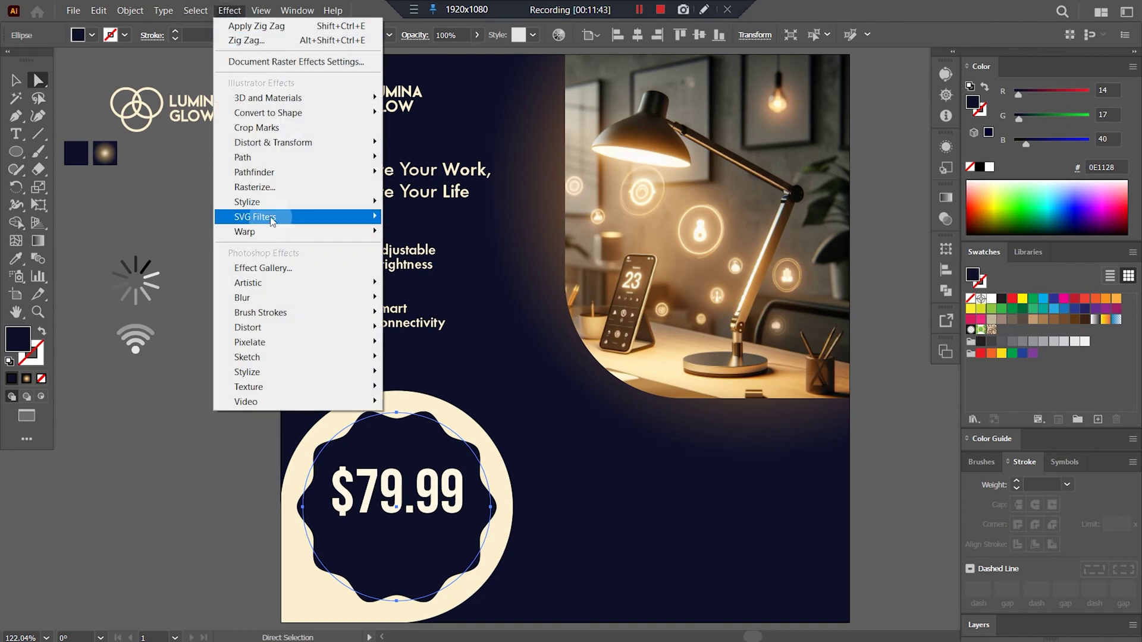
{"action": "mouse_move", "coordinate": [272, 220]}
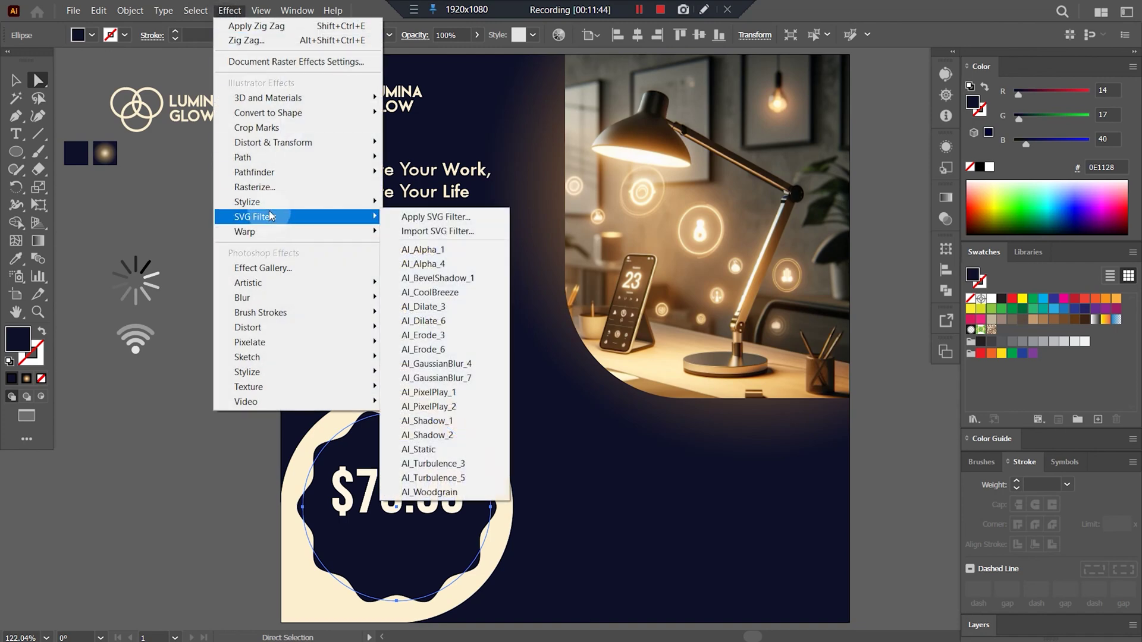
{"action": "mouse_move", "coordinate": [294, 158]}
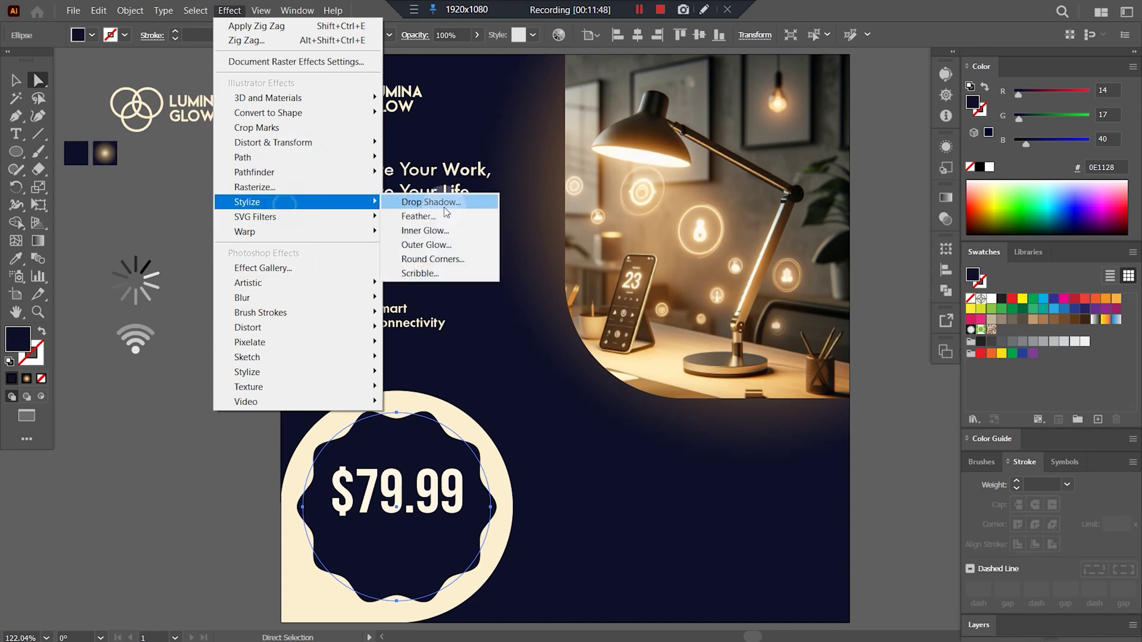
{"action": "left_click", "coordinate": [430, 203]}
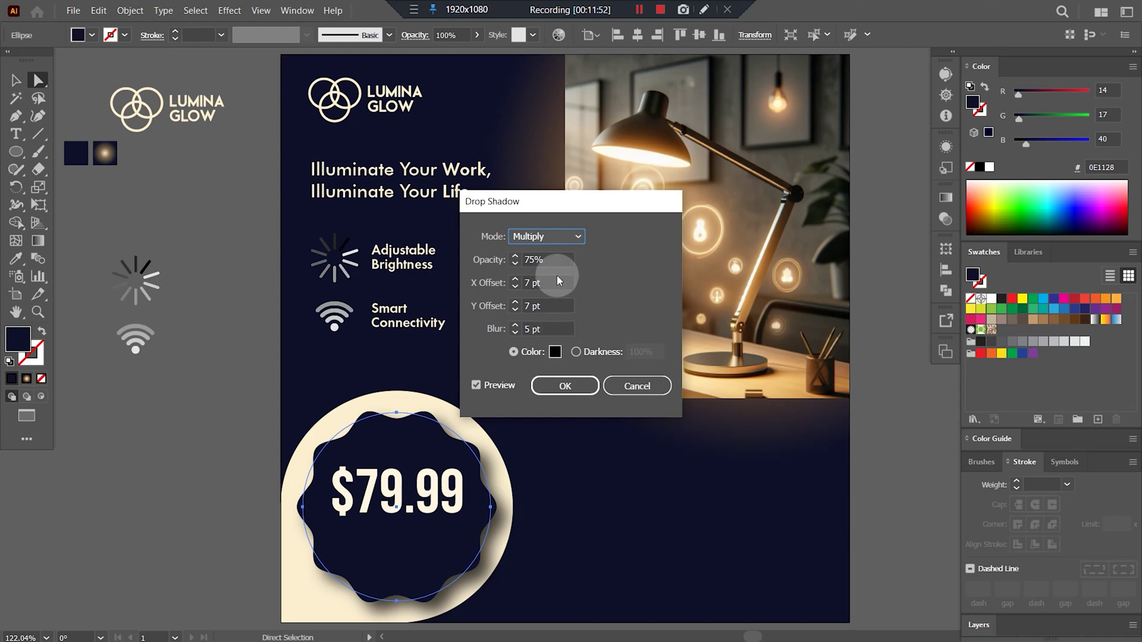
{"action": "left_click", "coordinate": [562, 381]}
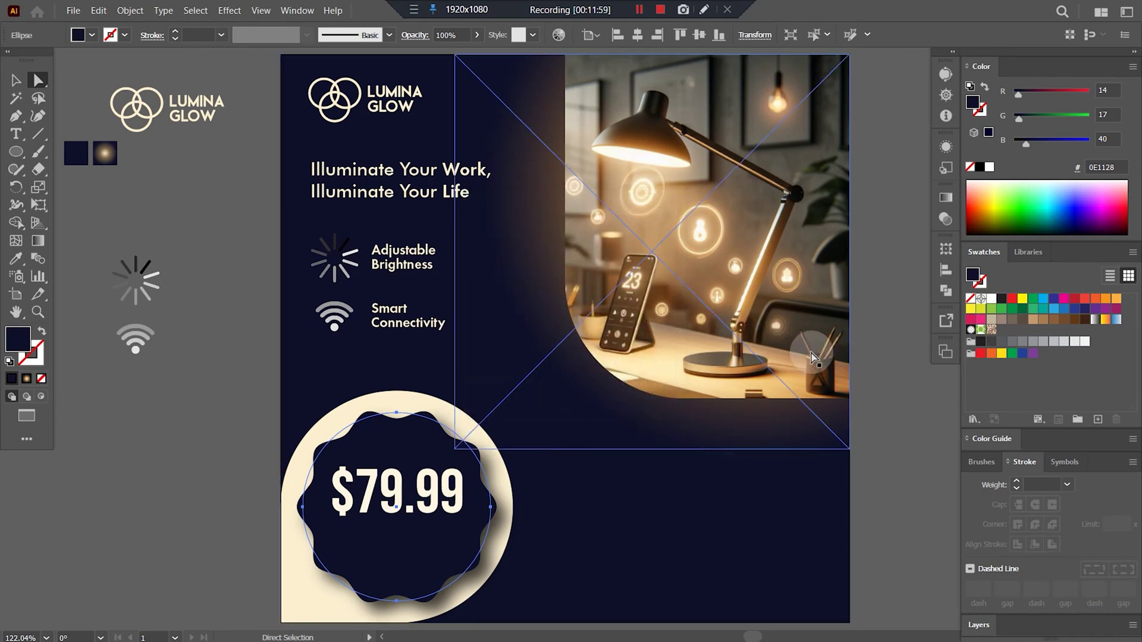
{"action": "left_click", "coordinate": [885, 387]}
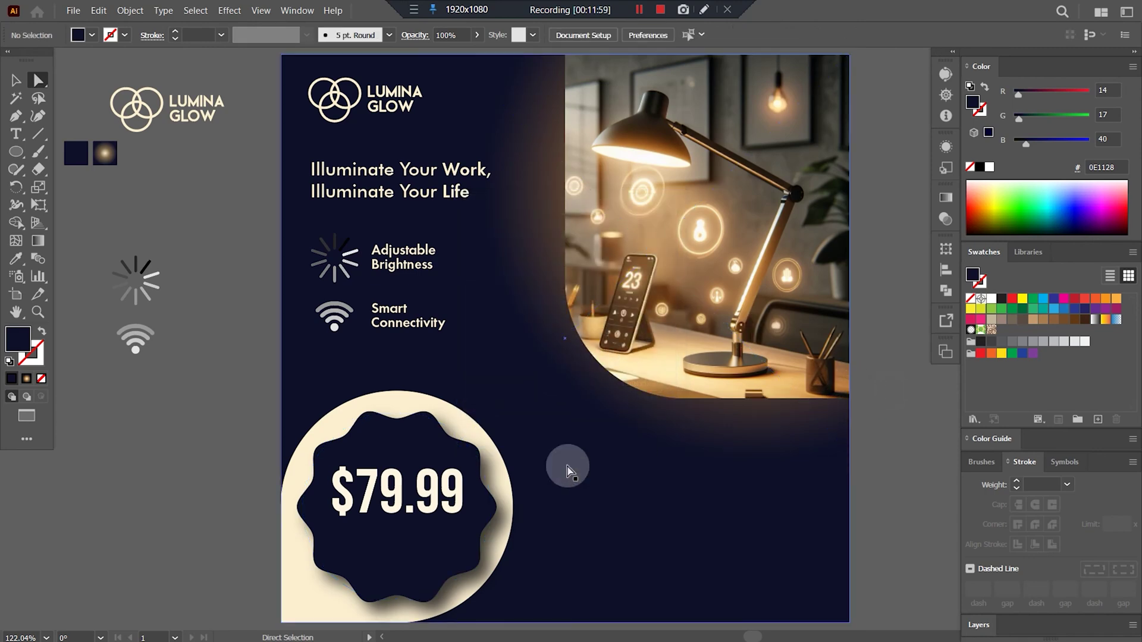
Step: Add the text "ORDER NOW!" on the empty navy area beside the price badge
{"action": "left_click", "coordinate": [408, 498]}
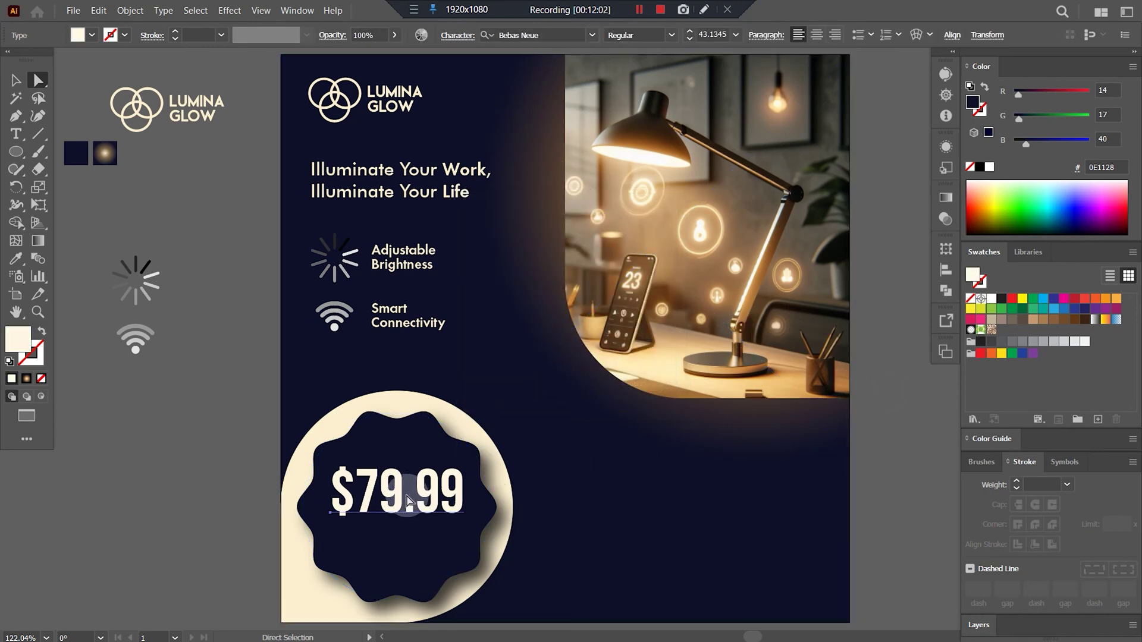
{"action": "left_click", "coordinate": [853, 432]}
{"action": "key", "text": "t"}
{"action": "left_click", "coordinate": [566, 458]}
{"action": "key", "text": "Caps_Lock"}
{"action": "type", "text": "ORDER"}
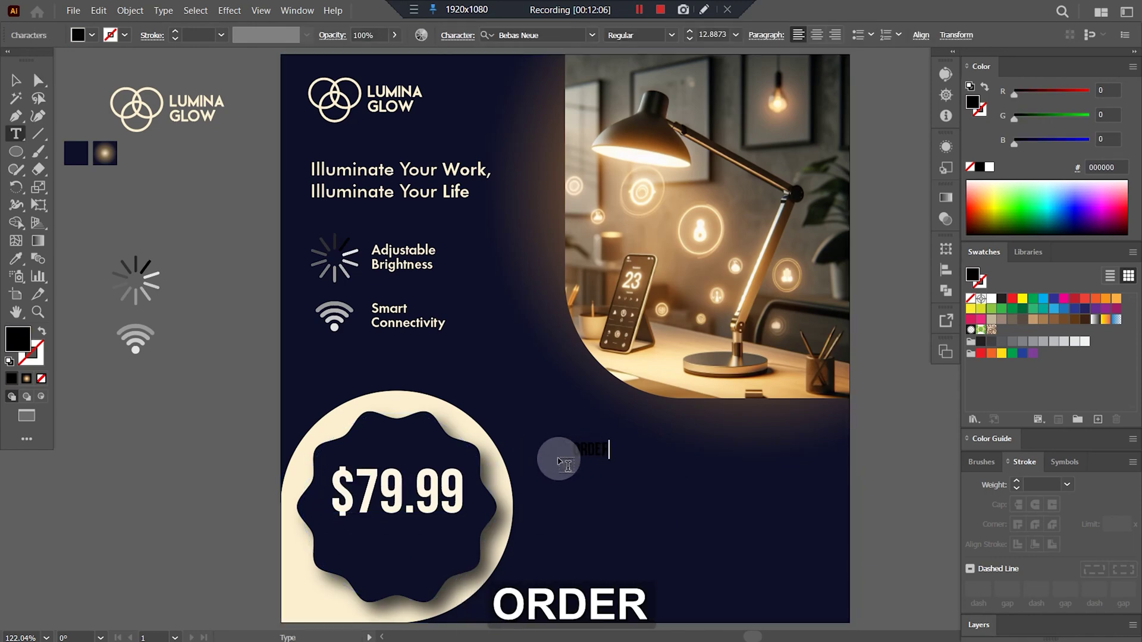
{"action": "type", "text": " NOW!"}
{"action": "key", "text": "Escape"}
Step: Match "ORDER NOW!" to the Adjustable Brightness label's Futura PT Demi style and cream colour, and move it beneath the price
{"action": "key", "text": "i"}
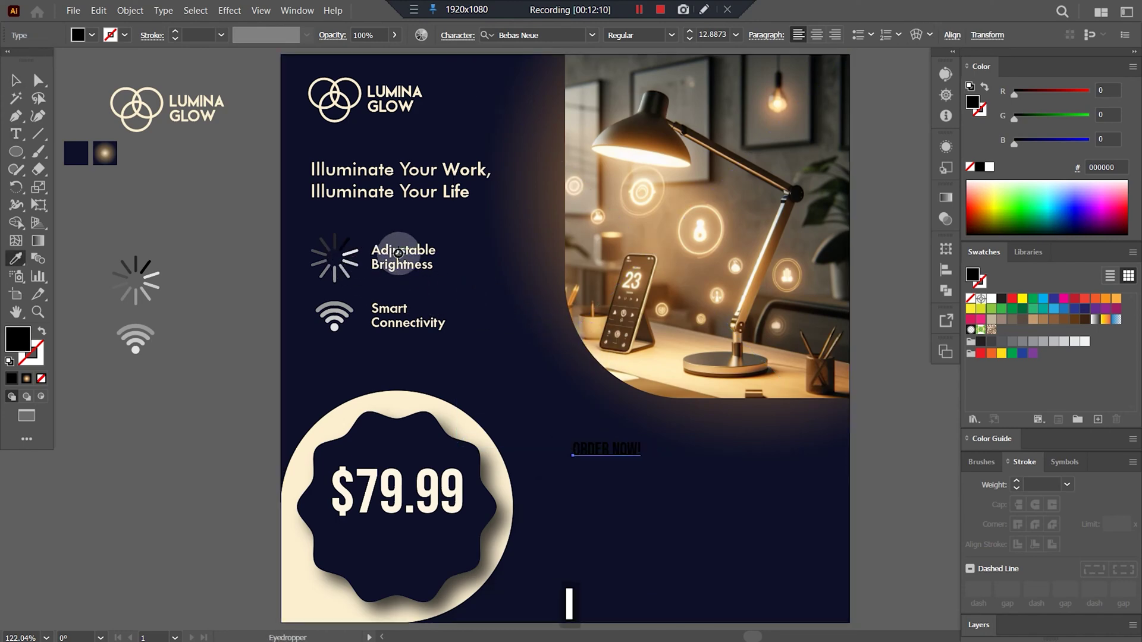
{"action": "left_click", "coordinate": [392, 254]}
{"action": "left_click", "coordinate": [410, 254]}
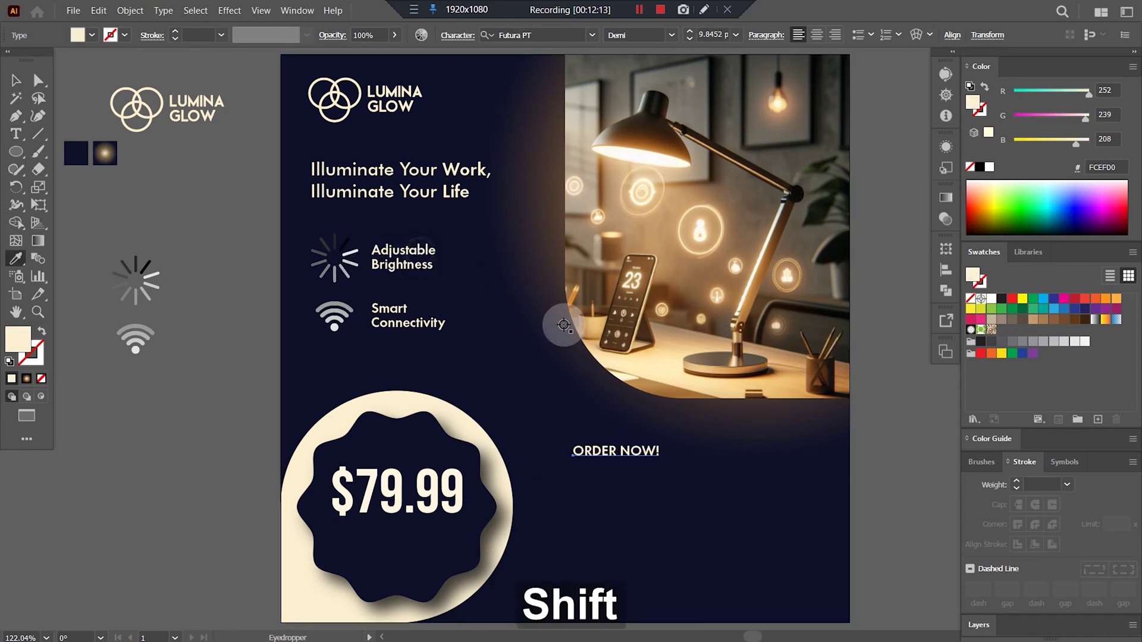
{"action": "key", "text": "v"}
{"action": "left_click_drag", "start_coordinate": [636, 459], "coordinate": [424, 532]}
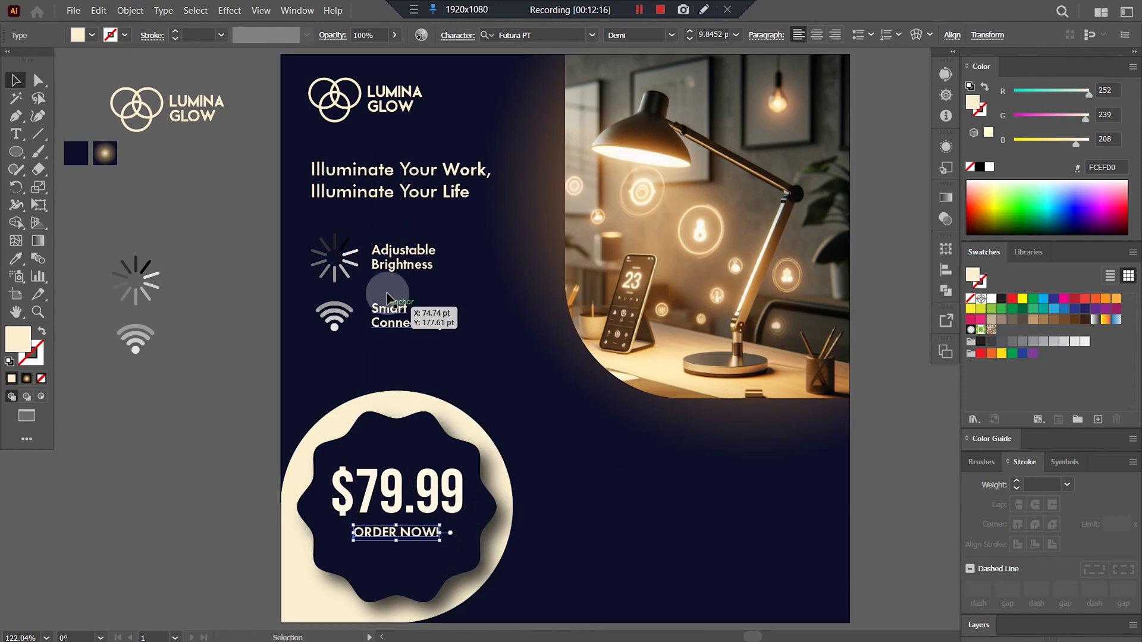
Step: Enlarge "ORDER NOW!" to about 11.14 pt and centre it closely under the price
{"action": "key", "text": "i"}
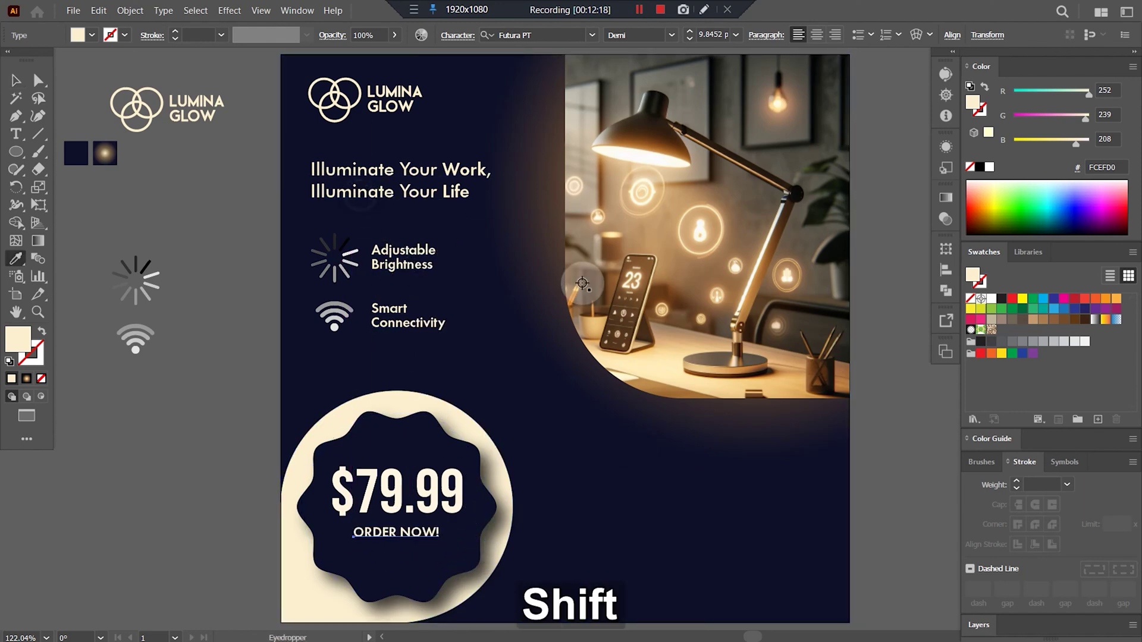
{"action": "key", "text": "shift+a"}
{"action": "left_click", "coordinate": [890, 427]}
{"action": "left_click_drag", "start_coordinate": [417, 542], "coordinate": [443, 533]}
{"action": "key", "text": "v"}
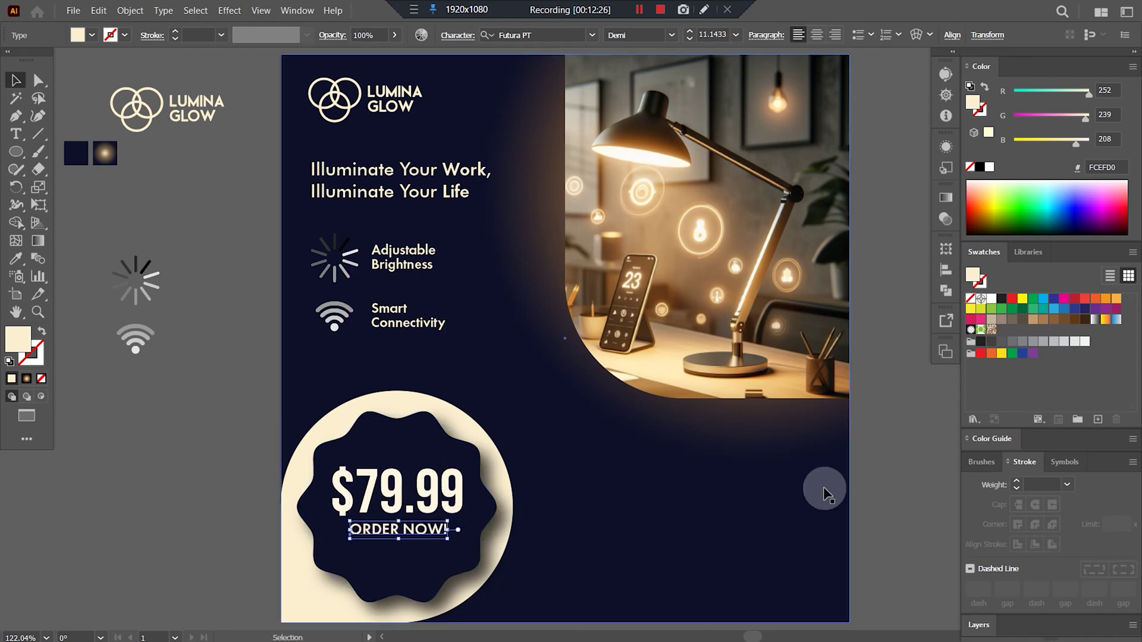
Step: Nudge "ORDER NOW!" slightly to the left under the price
{"action": "key", "text": "Left"}
{"action": "left_click", "coordinate": [875, 494]}
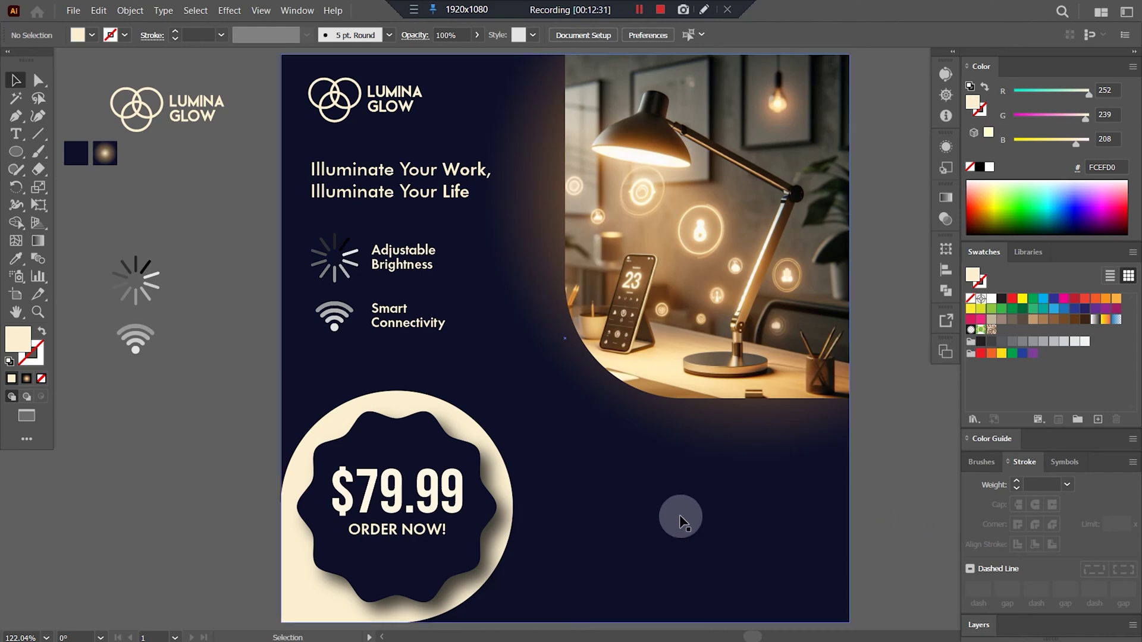
Step: Draw a wide cream rectangle on the empty navy area below the photo and round its corners to about 14.3 pt
{"action": "key", "text": "m"}
{"action": "mouse_move", "coordinate": [699, 516]}
{"action": "left_mouse_down"}
{"action": "mouse_move", "coordinate": [811, 546]}
{"action": "mouse_move", "coordinate": [815, 559]}
{"action": "left_mouse_up"}
{"action": "key", "text": "a"}
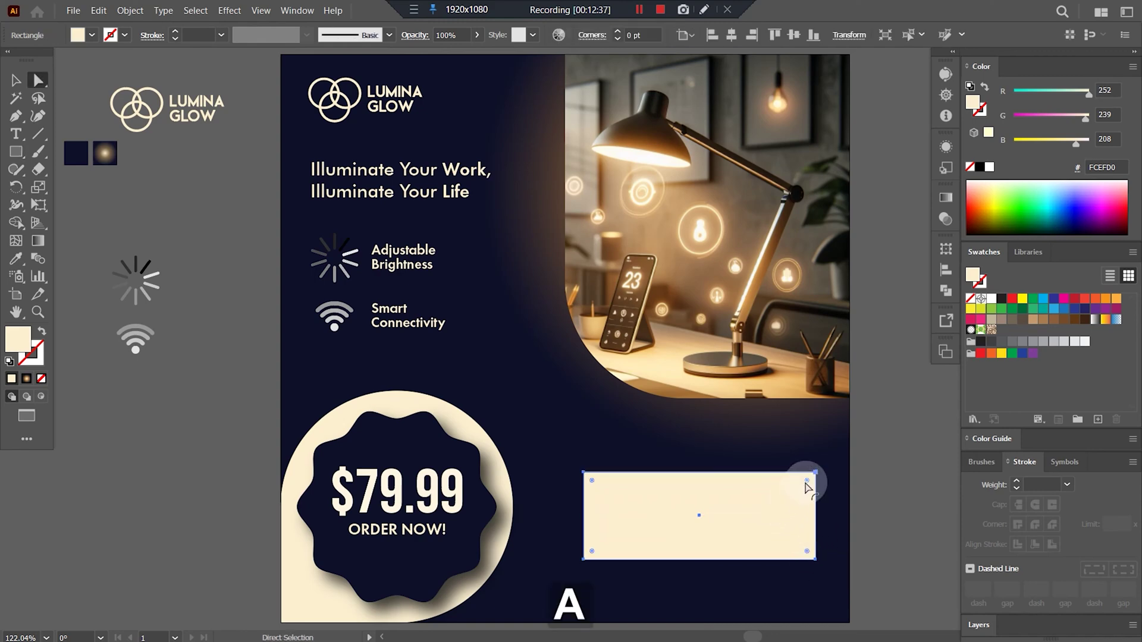
{"action": "left_click", "coordinate": [872, 504]}
{"action": "left_click", "coordinate": [805, 484]}
{"action": "left_click_drag", "start_coordinate": [807, 480], "coordinate": [794, 494]}
{"action": "left_click", "coordinate": [868, 490]}
Step: Place a copy of the cream rounded rectangle directly behind the original
{"action": "left_click", "coordinate": [760, 526]}
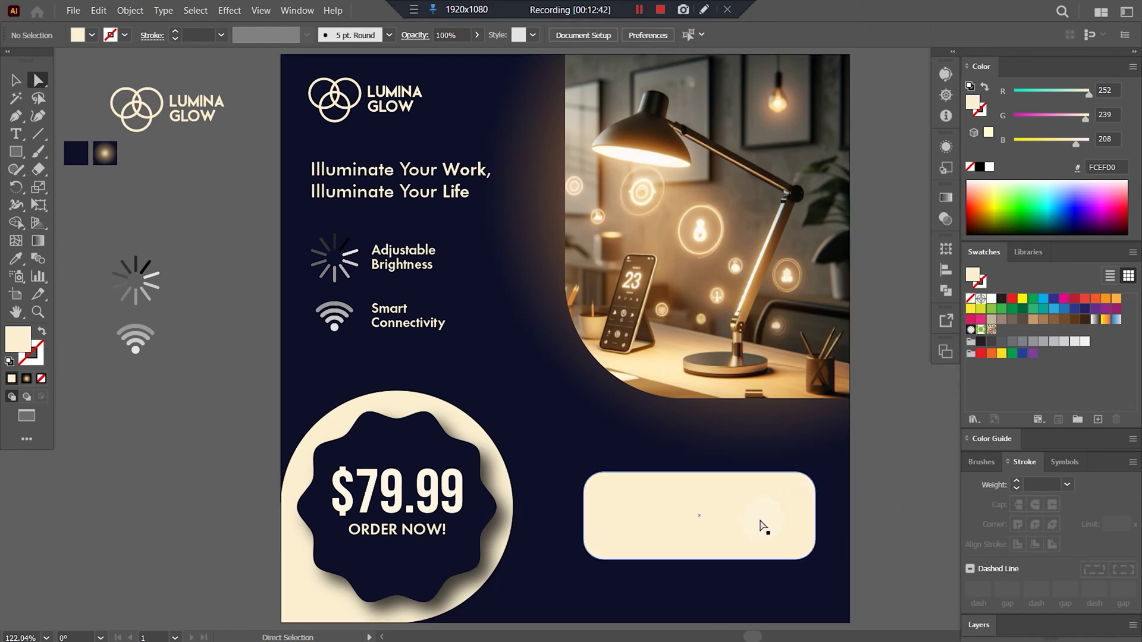
{"action": "key", "text": "ctrl"}
{"action": "key", "text": "ctrl+c"}
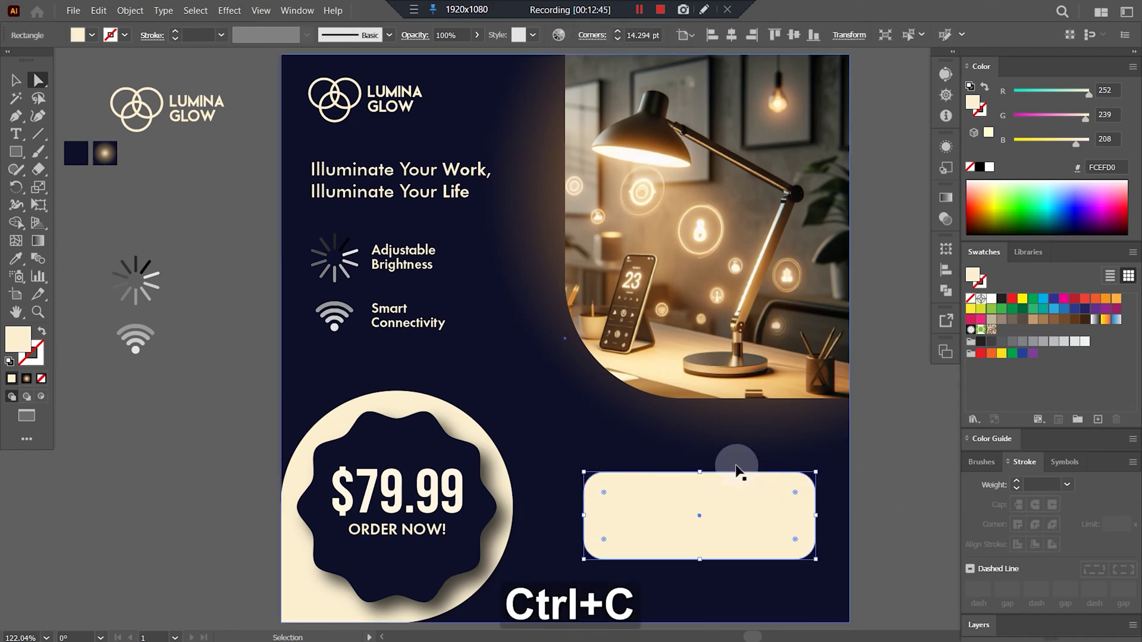
{"action": "key", "text": "ctrl"}
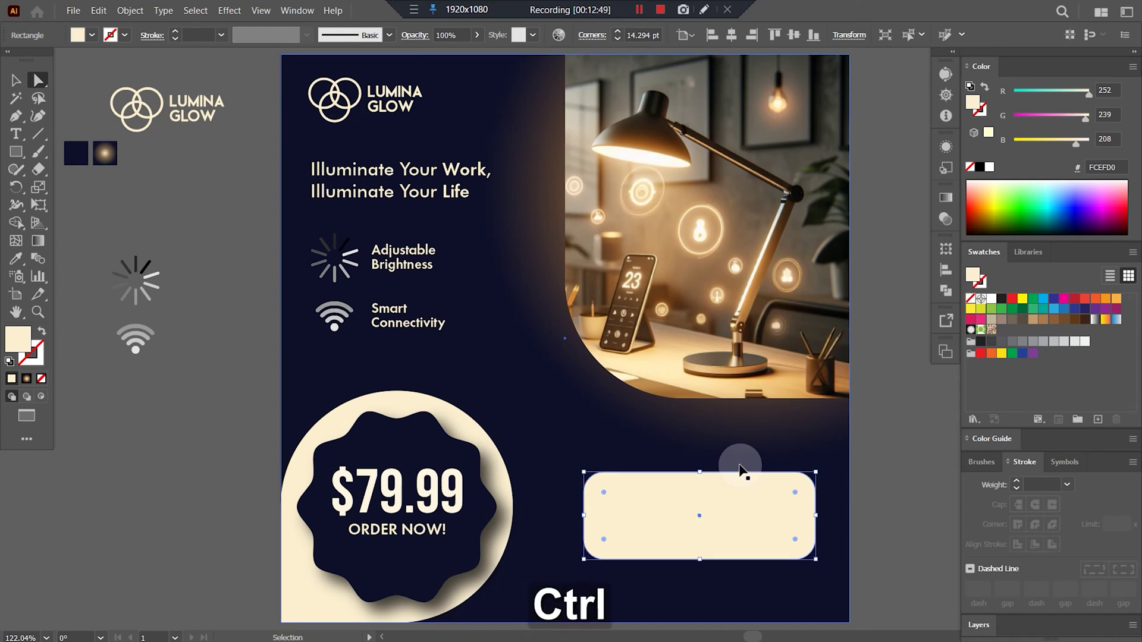
{"action": "key", "text": "ctrl+b"}
Step: Apply a 13-pixel Gaussian Blur to the copy behind the cream box for a soft glow
{"action": "left_click", "coordinate": [230, 10]}
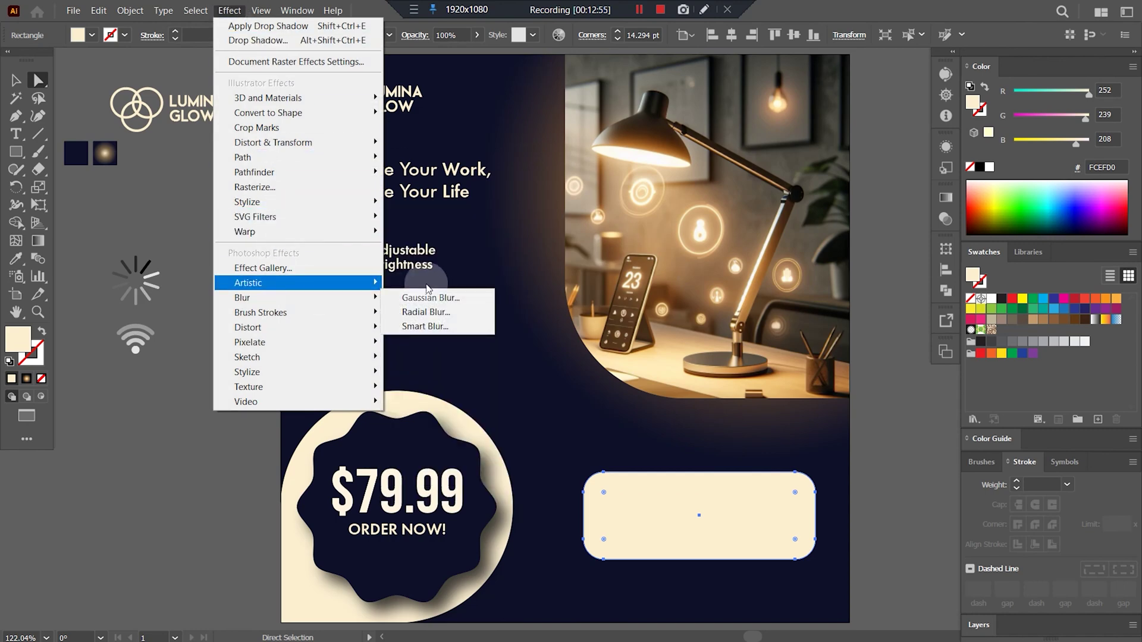
{"action": "mouse_move", "coordinate": [357, 297]}
{"action": "left_click", "coordinate": [420, 299]}
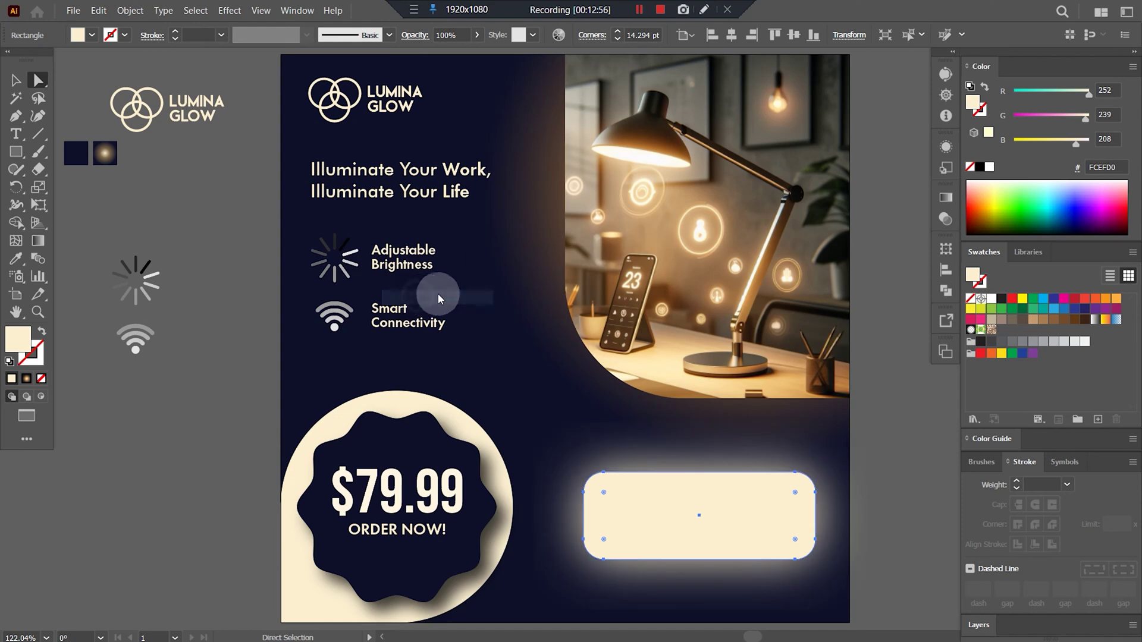
{"action": "left_click_drag", "start_coordinate": [559, 295], "coordinate": [553, 297]}
{"action": "left_click", "coordinate": [568, 330]}
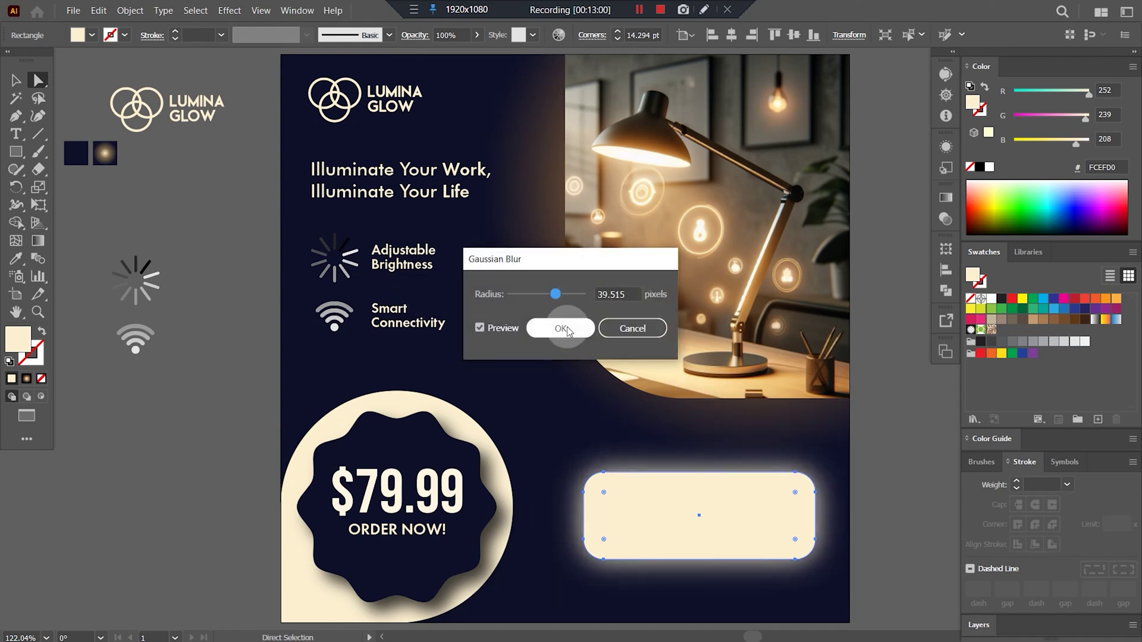
{"action": "mouse_move", "coordinate": [555, 294]}
{"action": "left_mouse_down"}
{"action": "mouse_move", "coordinate": [531, 299]}
{"action": "mouse_move", "coordinate": [545, 301]}
{"action": "left_mouse_up"}
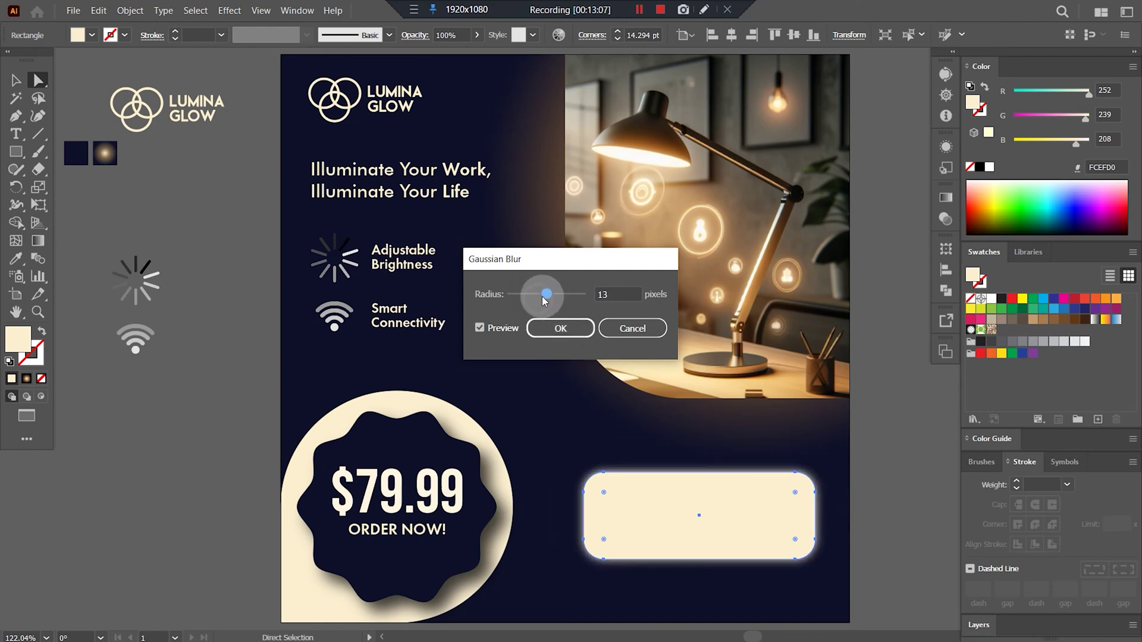
{"action": "left_click", "coordinate": [548, 332]}
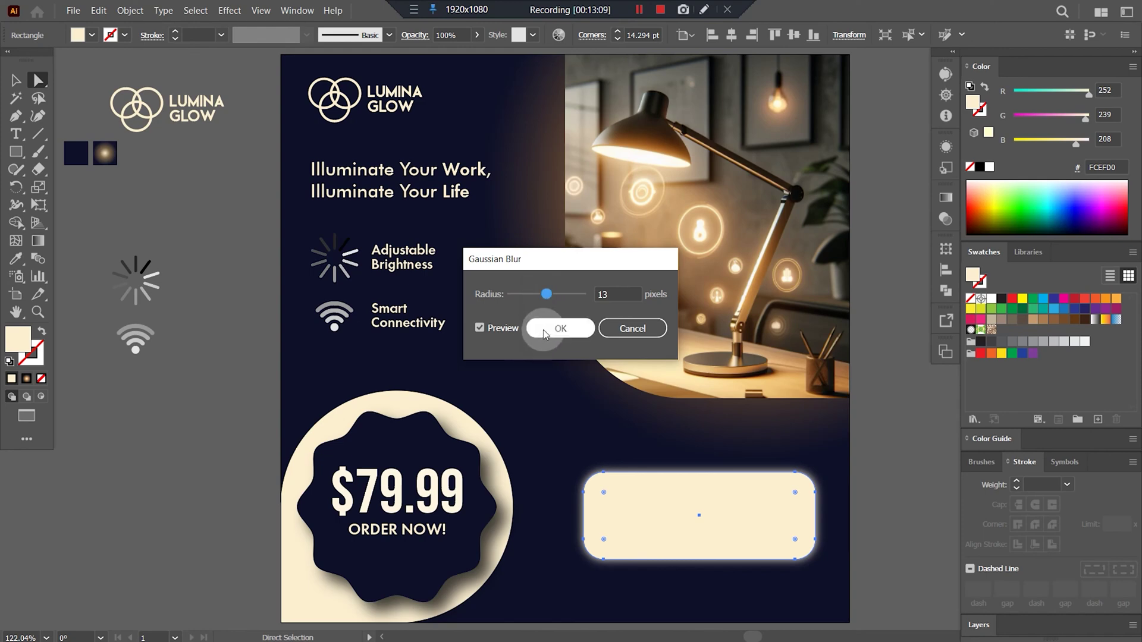
{"action": "left_click", "coordinate": [892, 437]}
{"action": "left_click", "coordinate": [894, 438]}
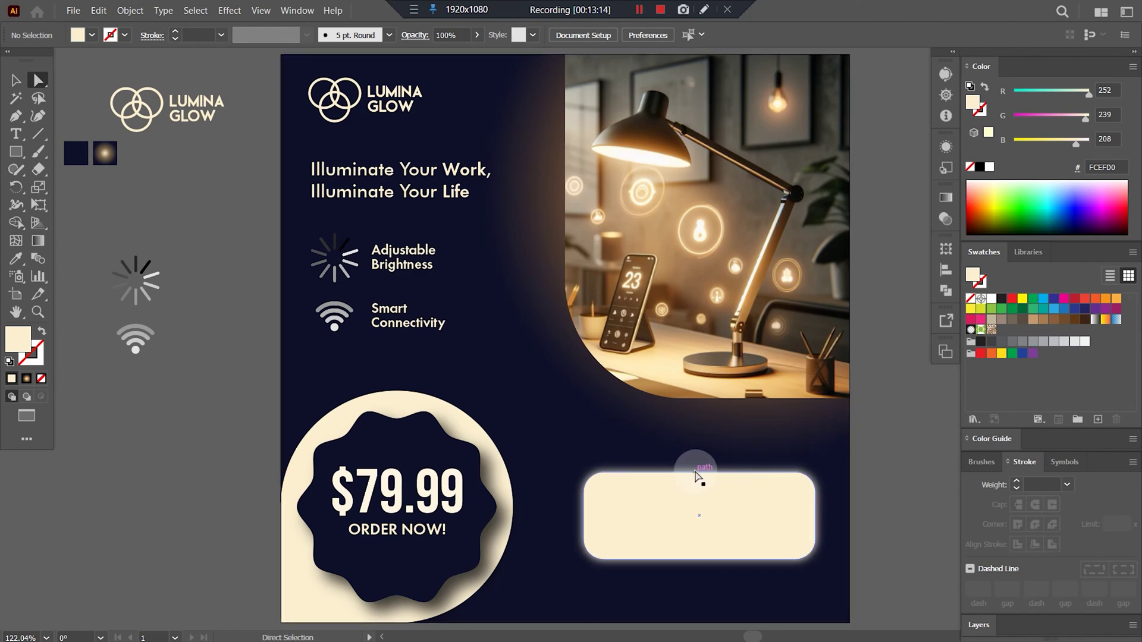
Step: Draw a small rounded tab centred on the cream box's top edge and fill it with the background navy (0E1128)
{"action": "key", "text": "m"}
{"action": "mouse_move", "coordinate": [700, 469]}
{"action": "left_mouse_down"}
{"action": "mouse_move", "coordinate": [775, 478]}
{"action": "mouse_move", "coordinate": [777, 487]}
{"action": "mouse_move", "coordinate": [759, 476]}
{"action": "left_mouse_up"}
{"action": "key", "text": "a"}
{"action": "key", "text": "i"}
{"action": "left_click", "coordinate": [525, 366]}
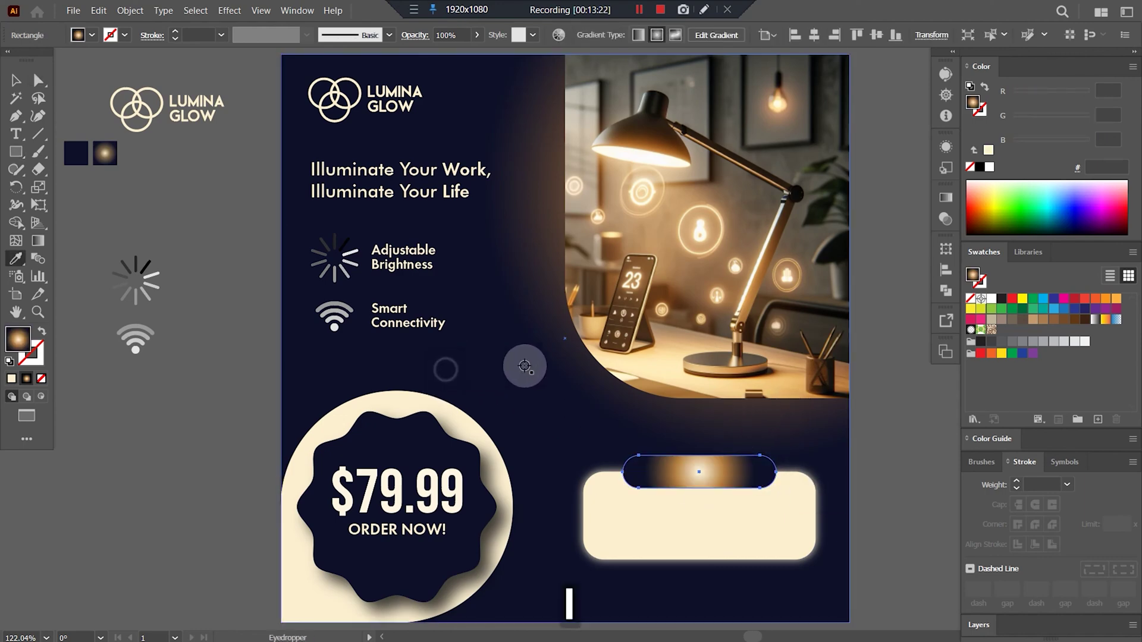
{"action": "left_click", "coordinate": [387, 367], "text": "shift"}
{"action": "key", "text": "a"}
{"action": "left_click", "coordinate": [896, 448]}
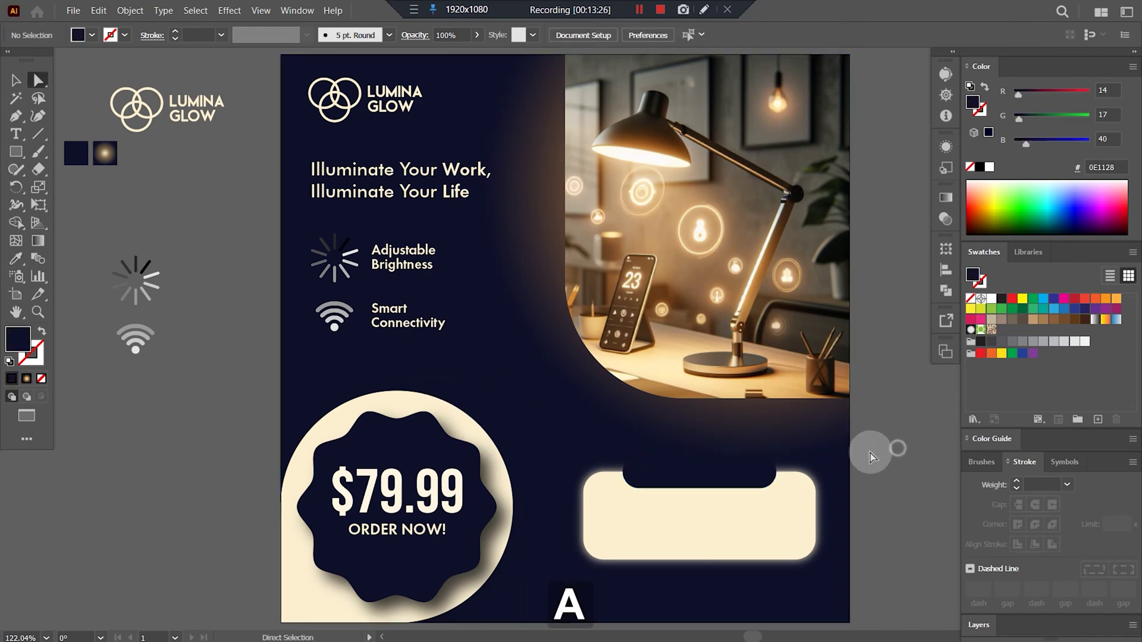
Step: Widen the navy tab slightly on both sides of the cream box's top edge and fully round its corners
{"action": "left_click", "coordinate": [718, 474]}
{"action": "key", "text": "v"}
{"action": "left_click_drag", "start_coordinate": [779, 471], "coordinate": [786, 471]}
{"action": "key", "text": "a"}
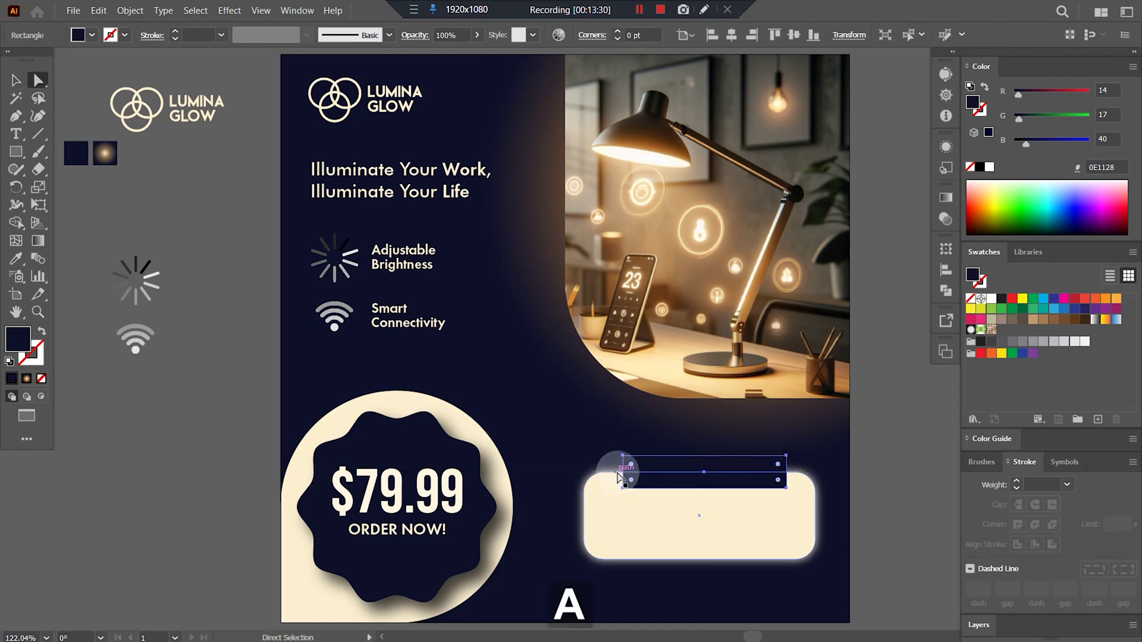
{"action": "left_click_drag", "start_coordinate": [622, 474], "coordinate": [652, 472]}
{"action": "left_click", "coordinate": [895, 433]}
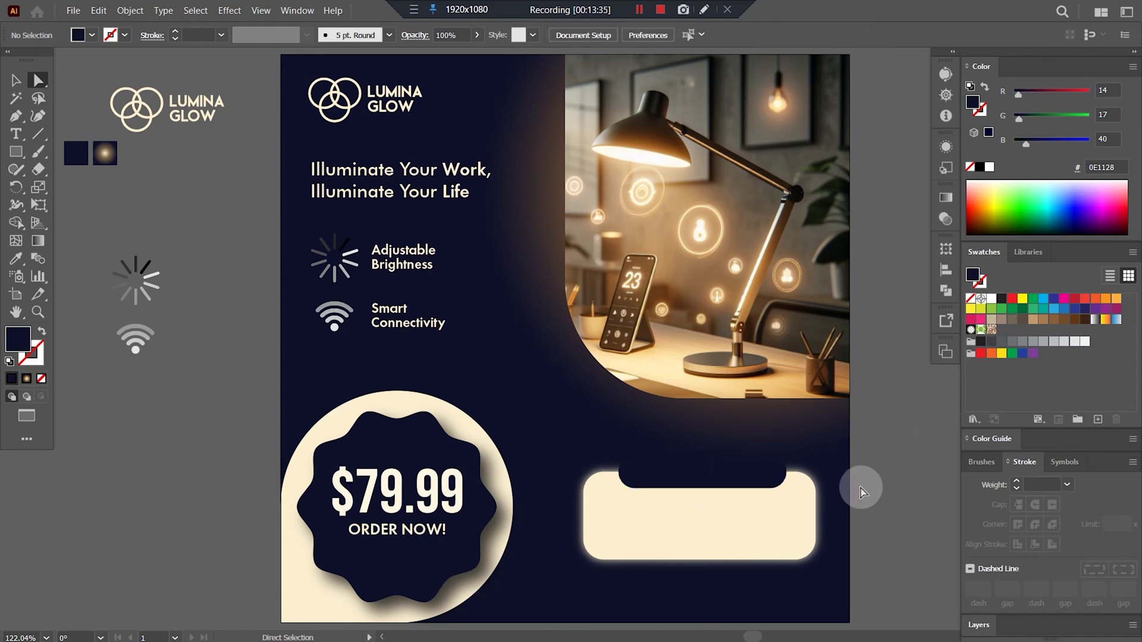
{"action": "key", "text": "t"}
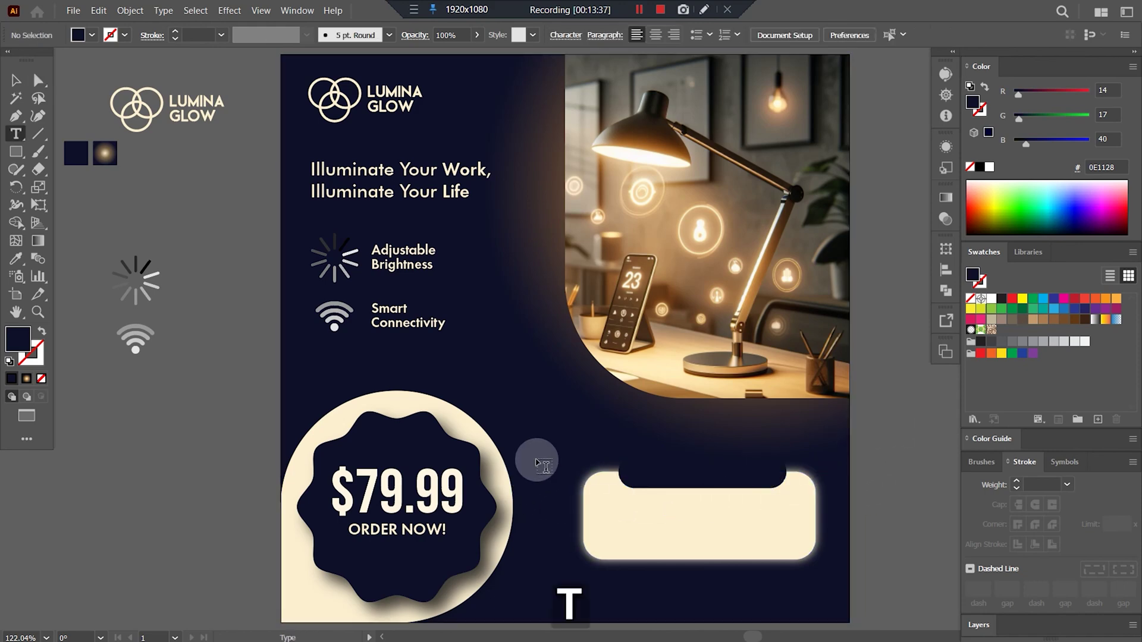
{"action": "left_click", "coordinate": [524, 406]}
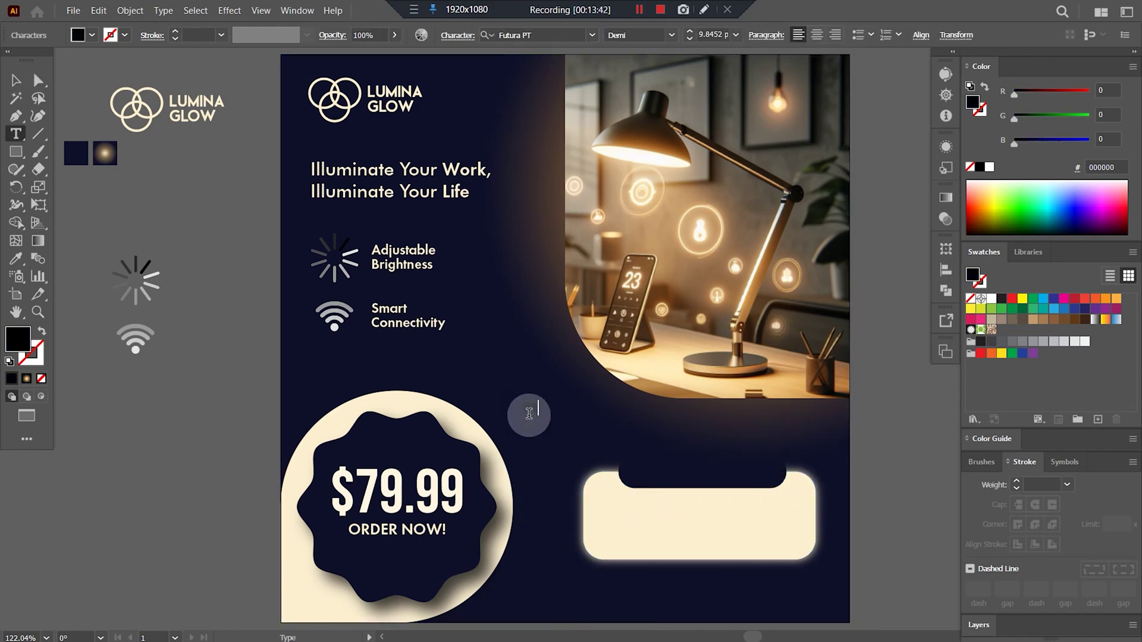
{"action": "type", "text": "@L"}
{"action": "key", "text": "ctrl+a"}
{"action": "left_click", "coordinate": [991, 298]}
{"action": "key", "text": "Right"}
{"action": "type", "text": "U"}
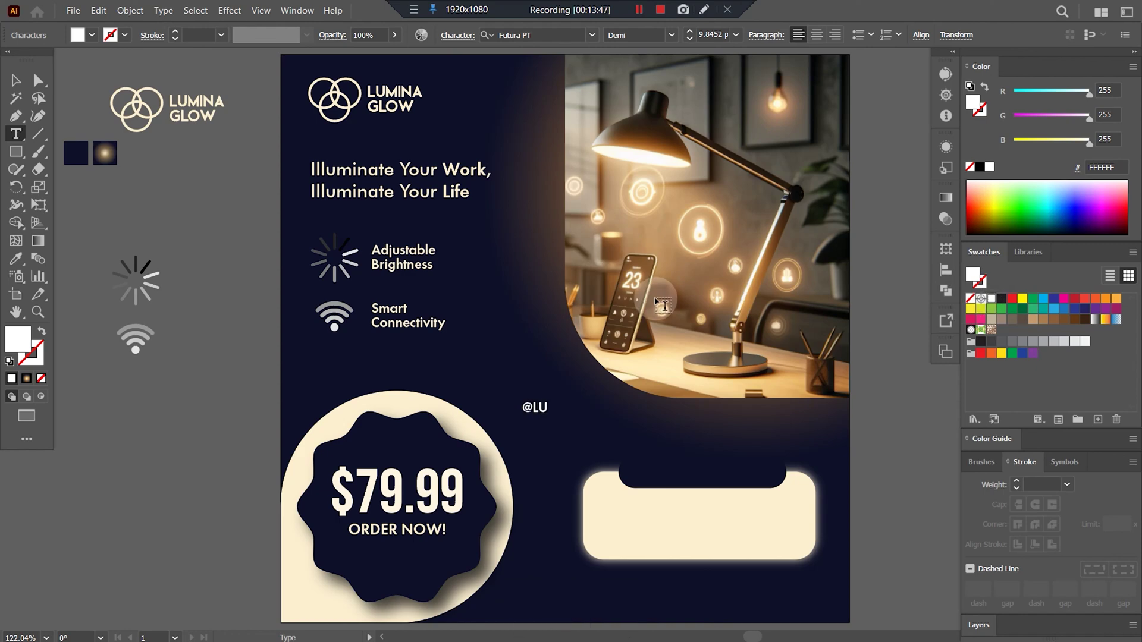
{"action": "type", "text": "MINAGLOWOFFICIAL"}
{"action": "key", "text": "Escape"}
{"action": "left_click_drag", "start_coordinate": [666, 408], "coordinate": [764, 462]}
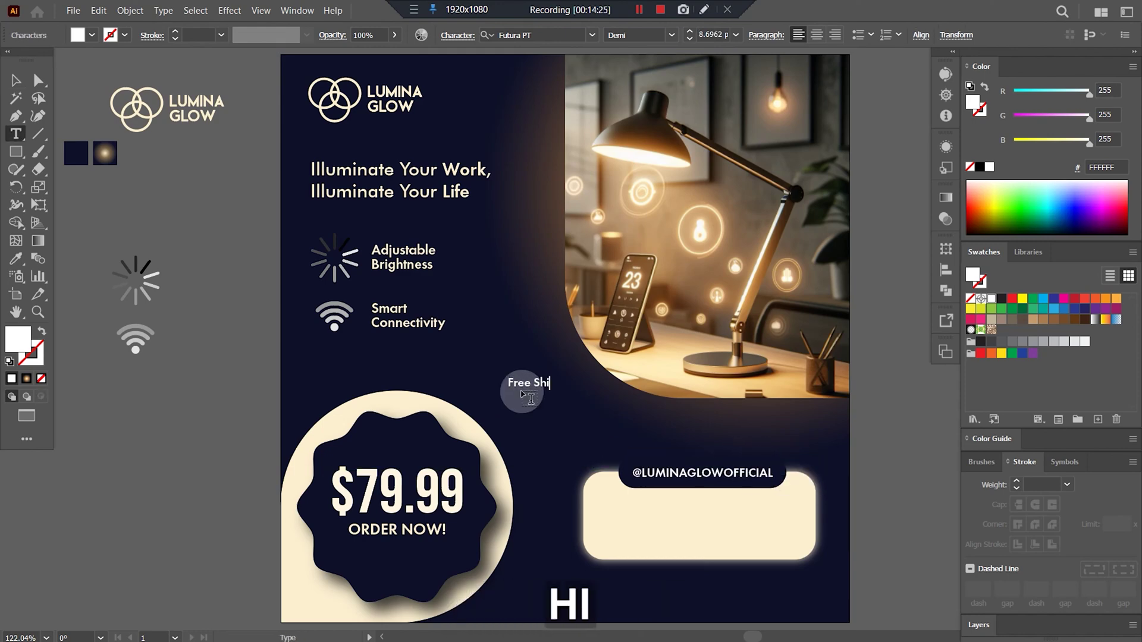
Step: Add "Free Shipping for the first 100 Orders!" as two centre-aligned dark lines and place it inside the cream box
{"action": "type", "text": "pping for the first 100 Orders!"}
{"action": "key", "text": "Return"}
{"action": "left_click", "coordinate": [38, 79]}
{"action": "left_click", "coordinate": [816, 34]}
{"action": "left_click_drag", "start_coordinate": [534, 394], "coordinate": [776, 543]}
{"action": "key", "text": "Up"}
Step: Scale the cream box, its glow, the navy tab and both texts down slightly together about their centre
{"action": "left_click", "coordinate": [805, 505], "text": "shift"}
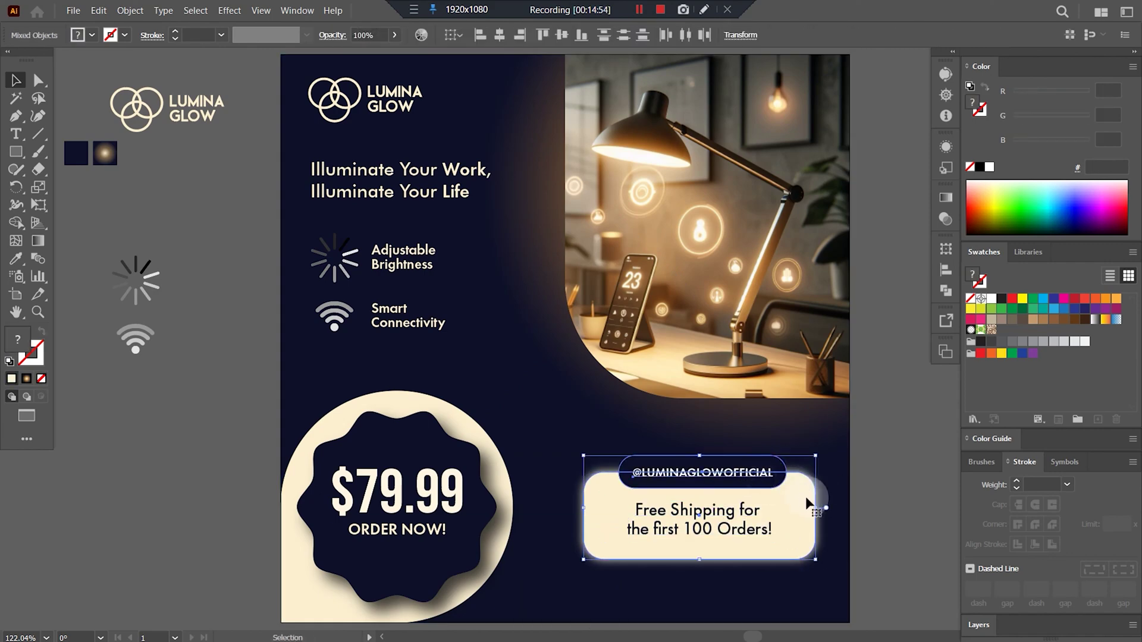
{"action": "left_click", "coordinate": [892, 562]}
{"action": "left_click_drag", "start_coordinate": [892, 562], "coordinate": [804, 508]}
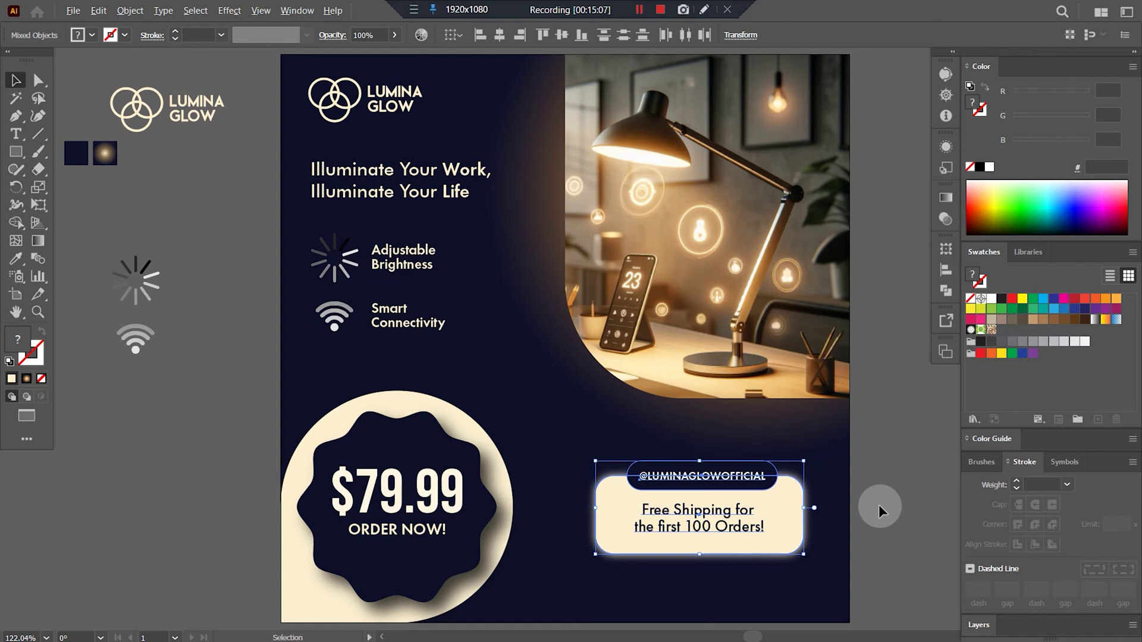
{"action": "left_click", "coordinate": [879, 505]}
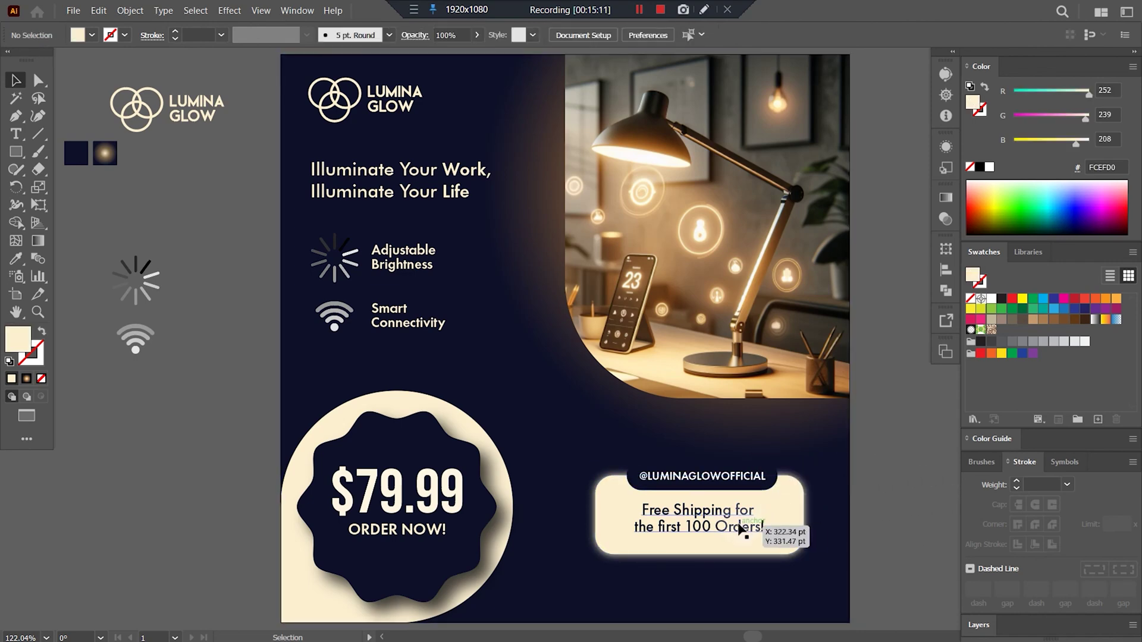
Step: Start a new text object between the badge and the offer box and give it the white colour of the handle text
{"action": "key", "text": "t"}
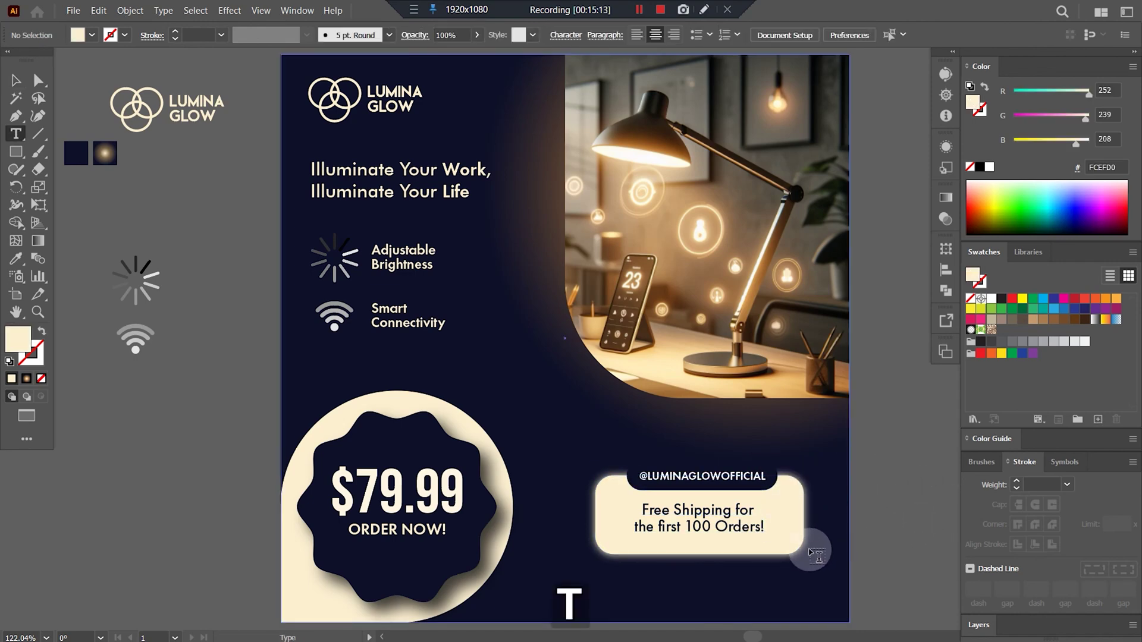
{"action": "left_click", "coordinate": [552, 456]}
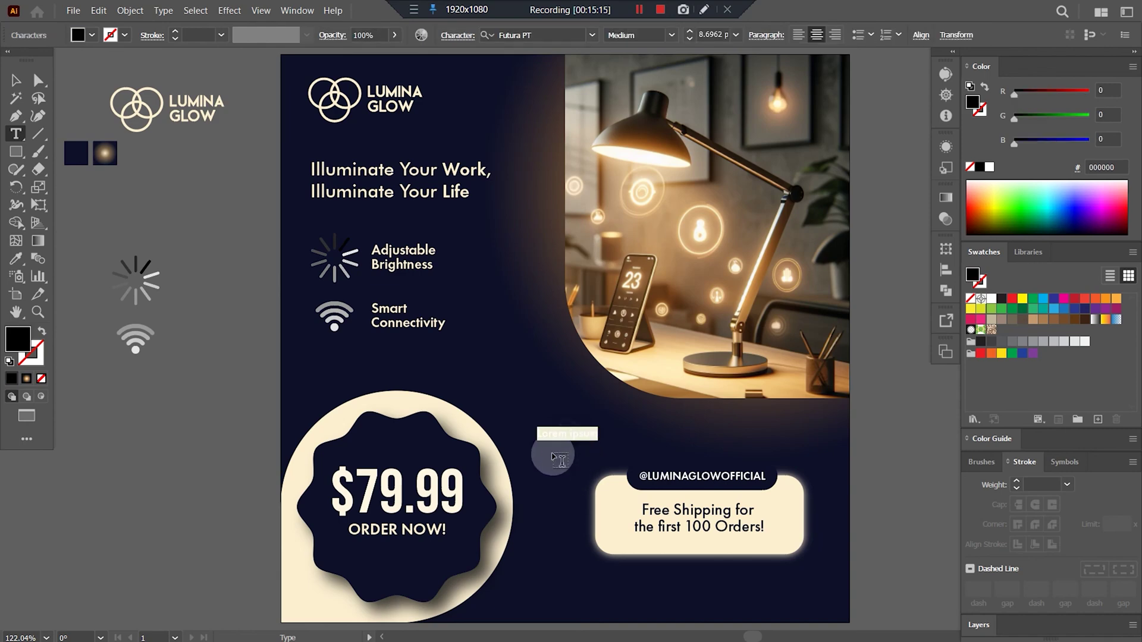
{"action": "key", "text": "BackSpace"}
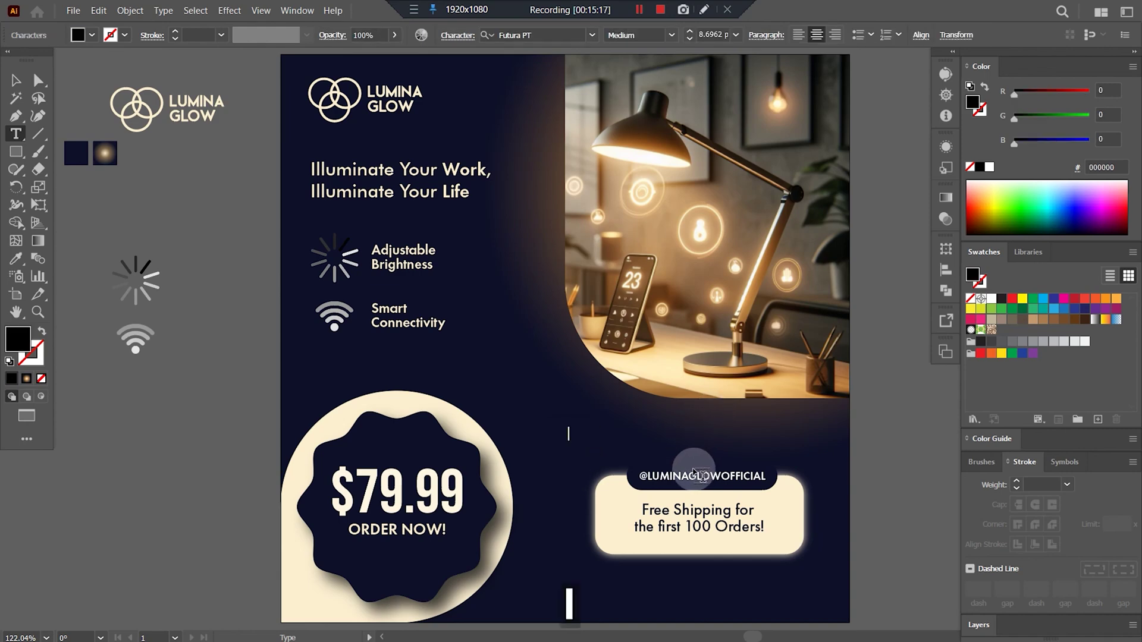
{"action": "key", "text": "Escape"}
{"action": "key", "text": "i"}
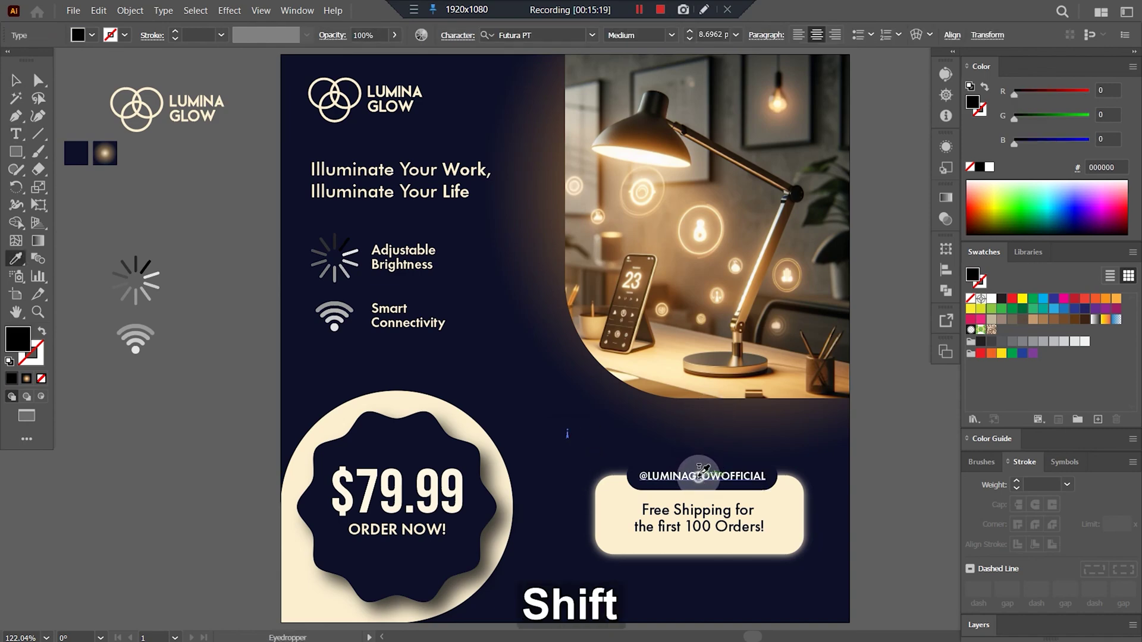
{"action": "left_click", "coordinate": [702, 470], "text": "shift"}
{"action": "key", "text": "t"}
{"action": "left_click", "coordinate": [567, 432]}
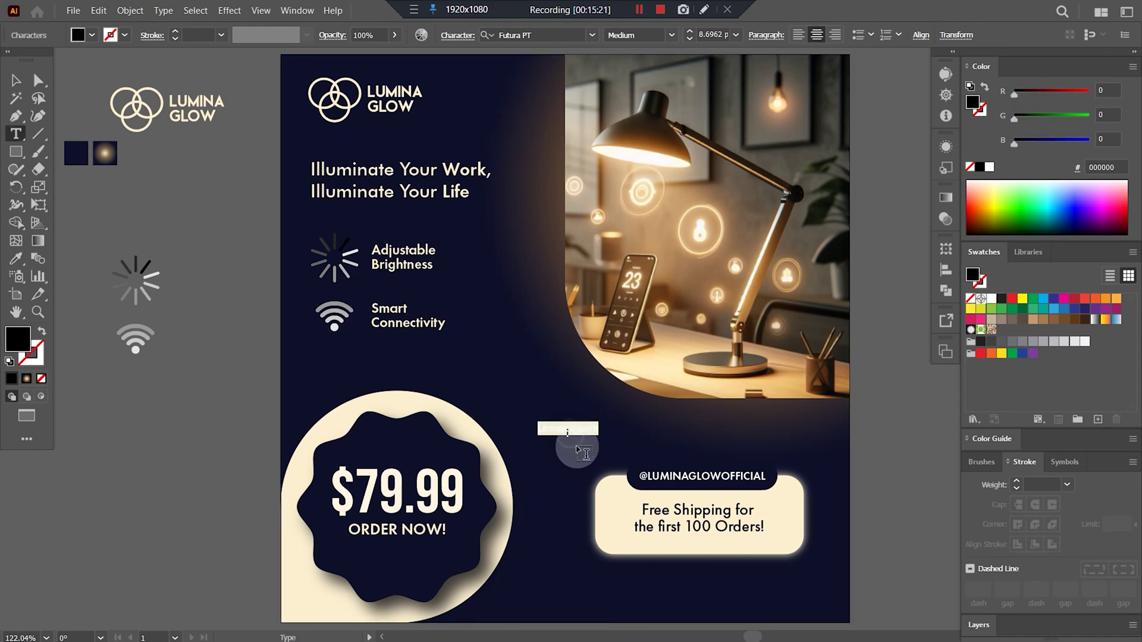
{"action": "key", "text": "ctrl+z"}
{"action": "key", "text": "ctrl+a"}
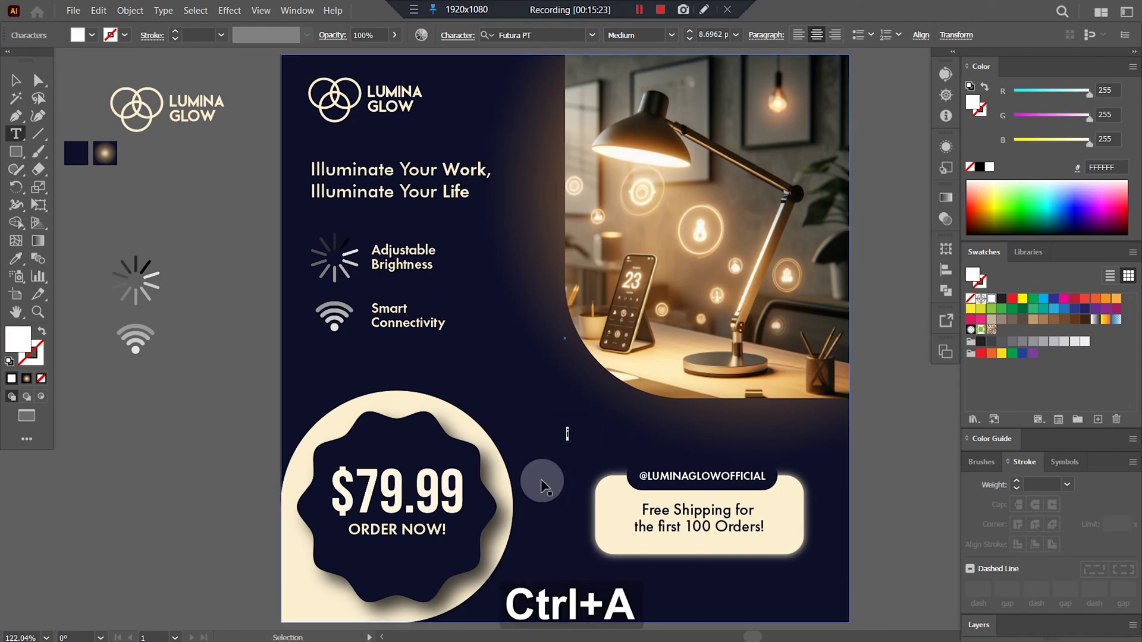
{"action": "key", "text": "BackSpace"}
{"action": "type", "text": "ww"}
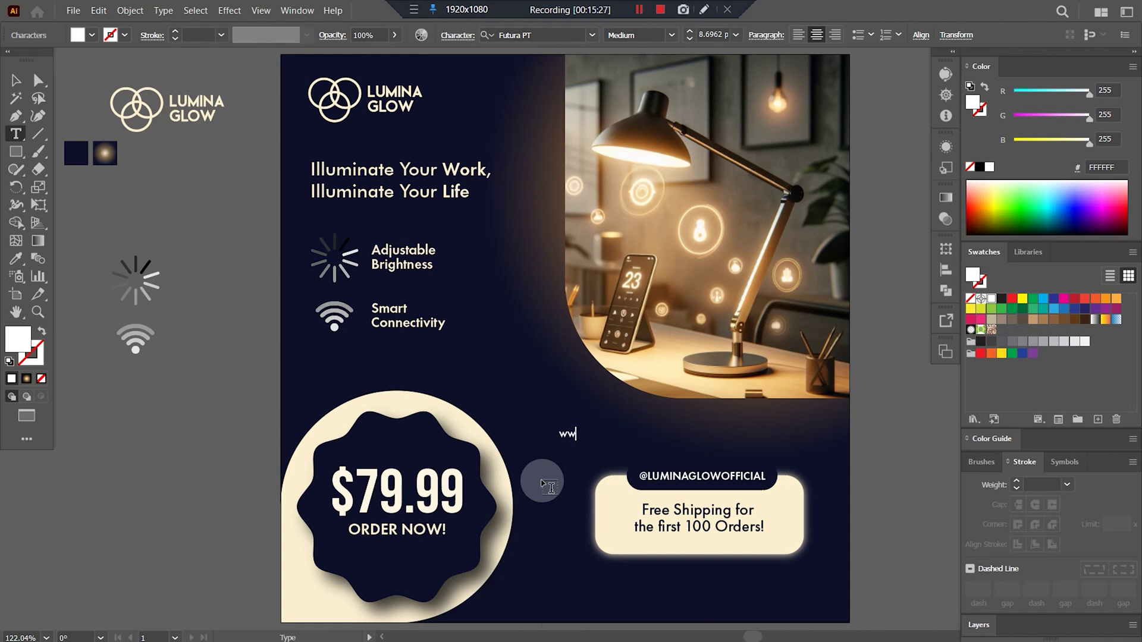
{"action": "type", "text": "w.lumi"}
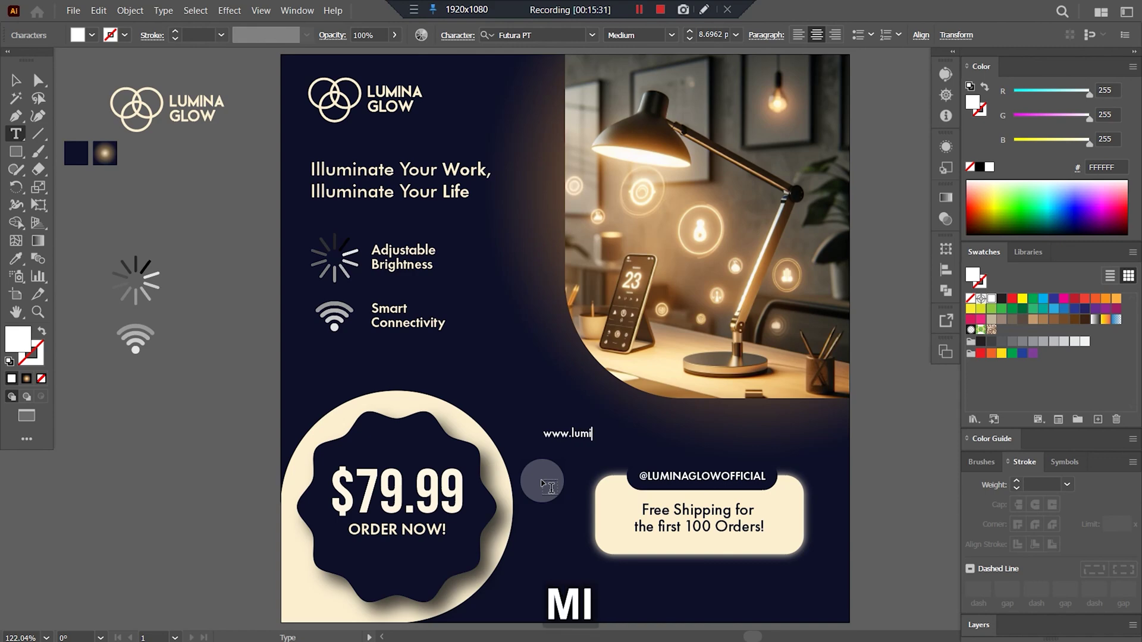
{"action": "type", "text": "naglow"}
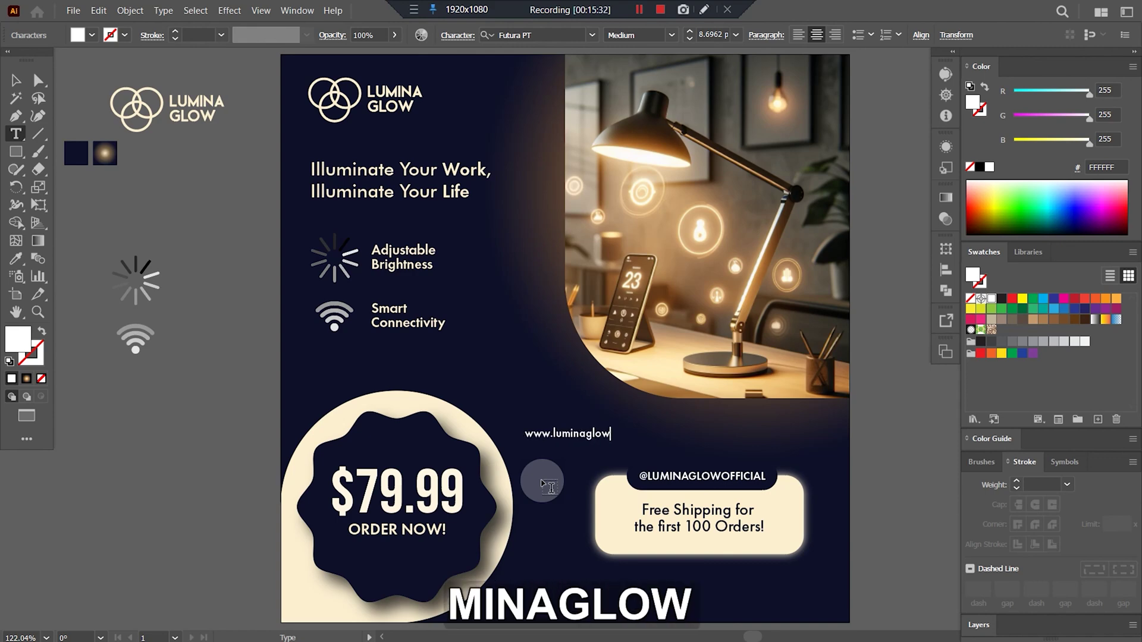
{"action": "type", "text": ".com"}
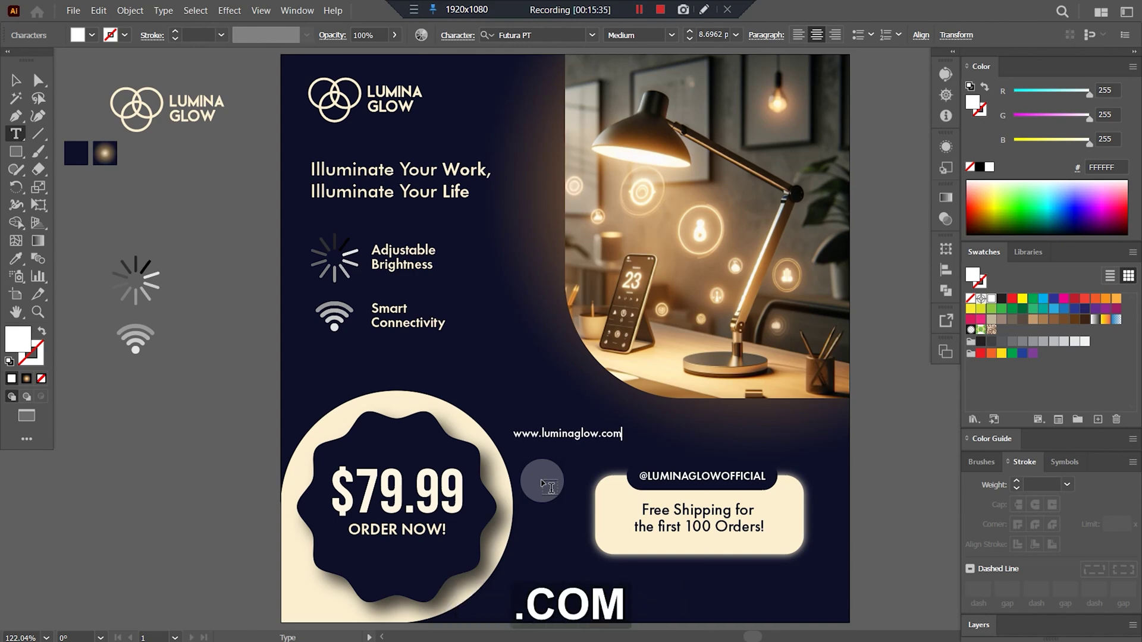
Step: Move the website text below the cream offer box, centred with it
{"action": "key", "text": "Escape"}
{"action": "left_click_drag", "start_coordinate": [602, 444], "coordinate": [733, 573]}
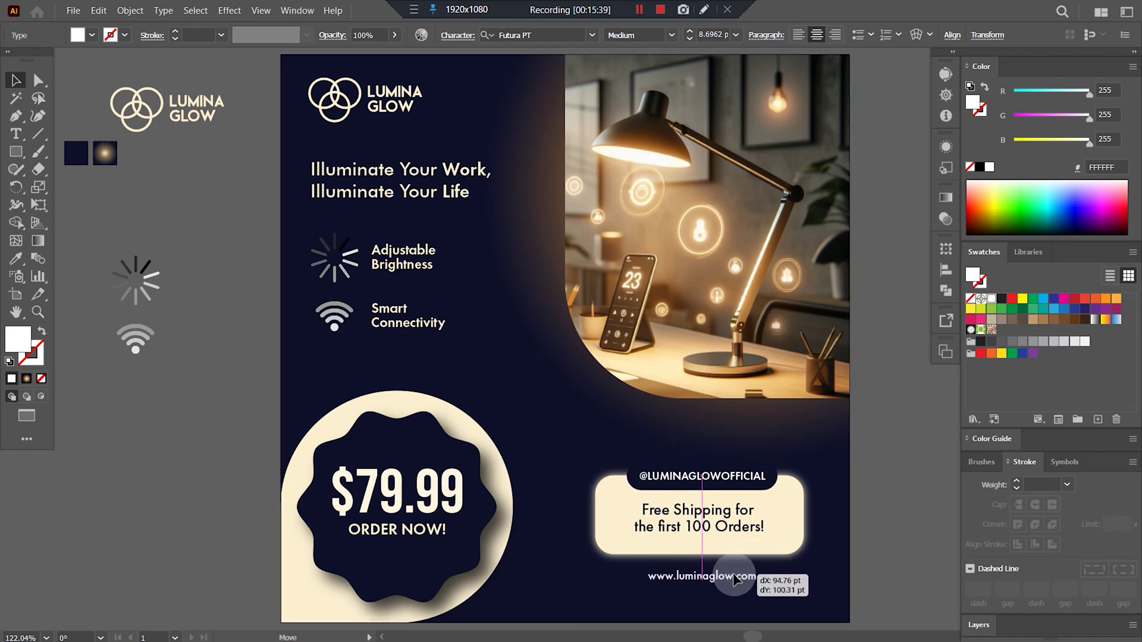
{"action": "left_click", "coordinate": [926, 500]}
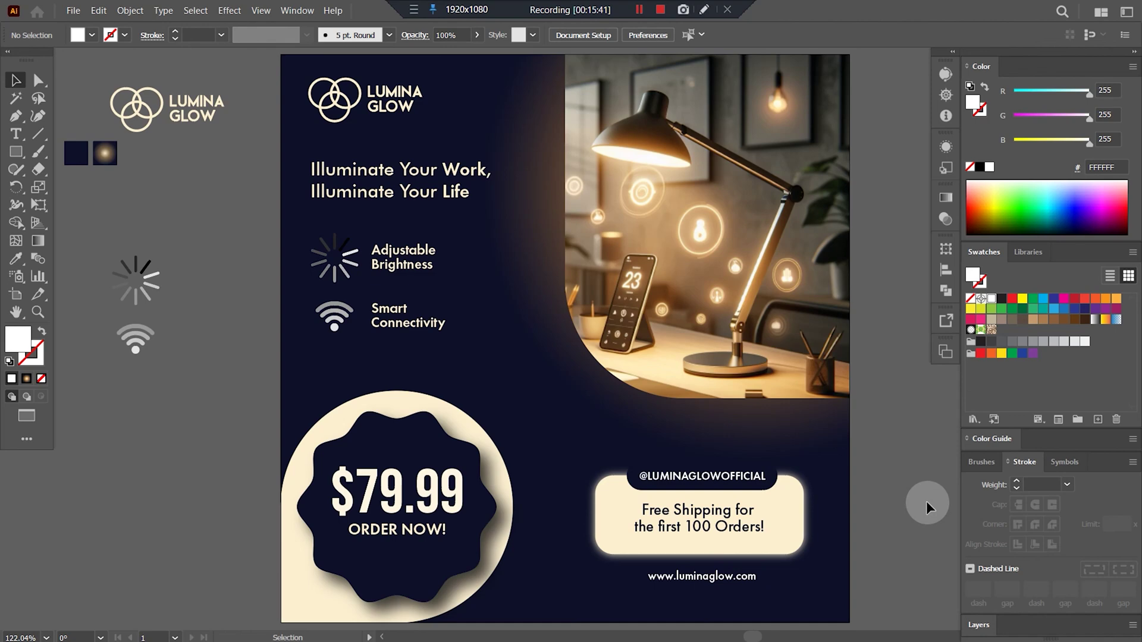
{"action": "key", "text": "ctrl"}
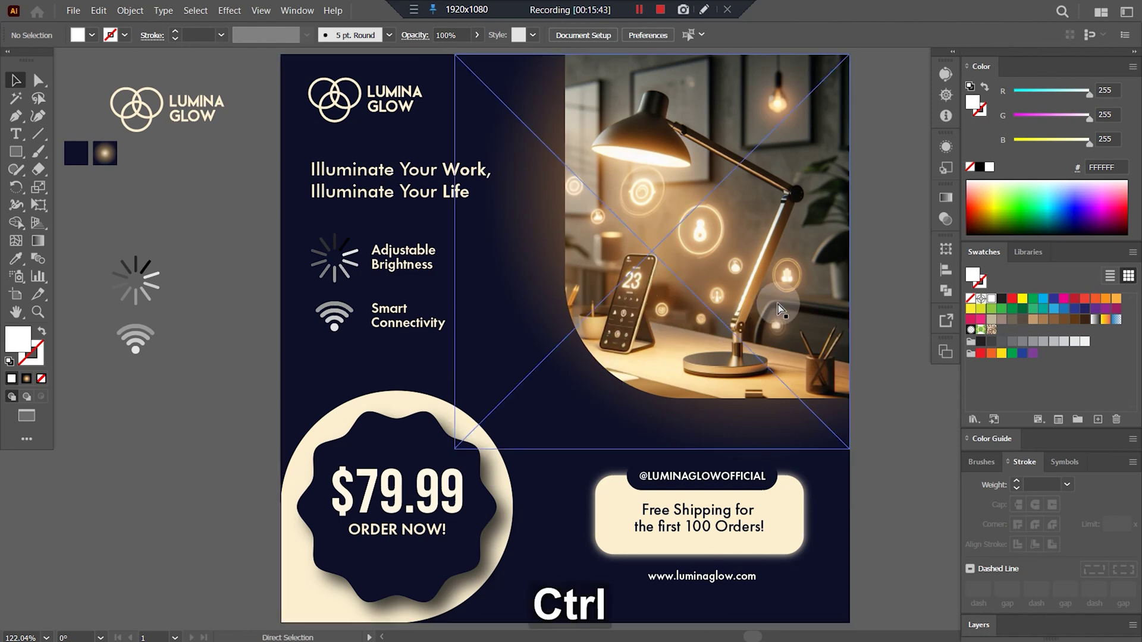
{"action": "key", "text": "ctrl+0"}
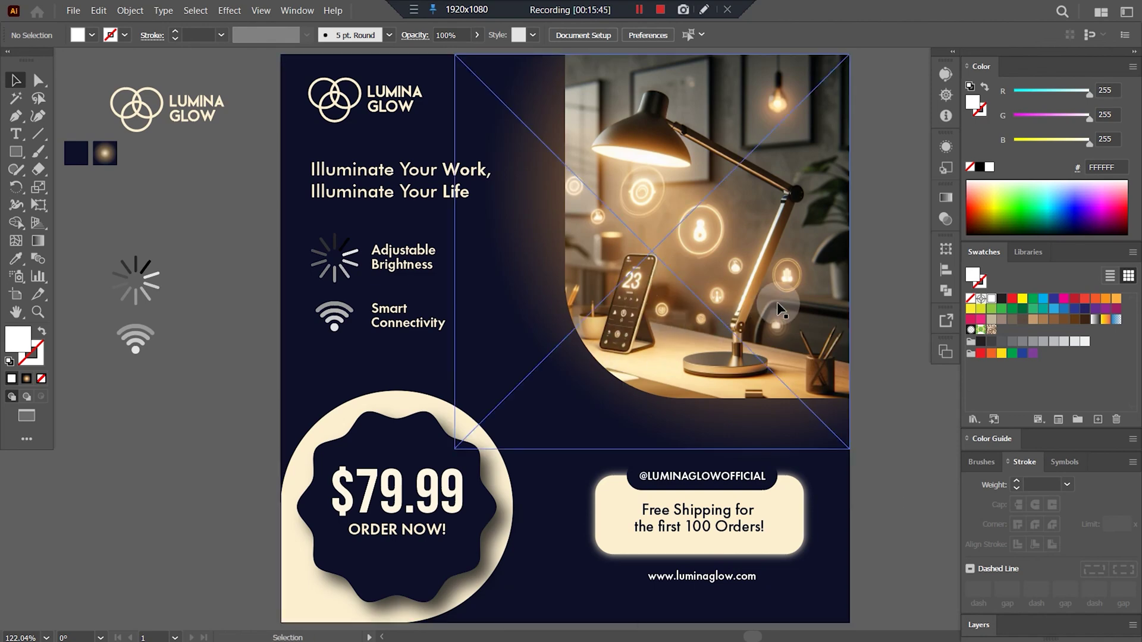